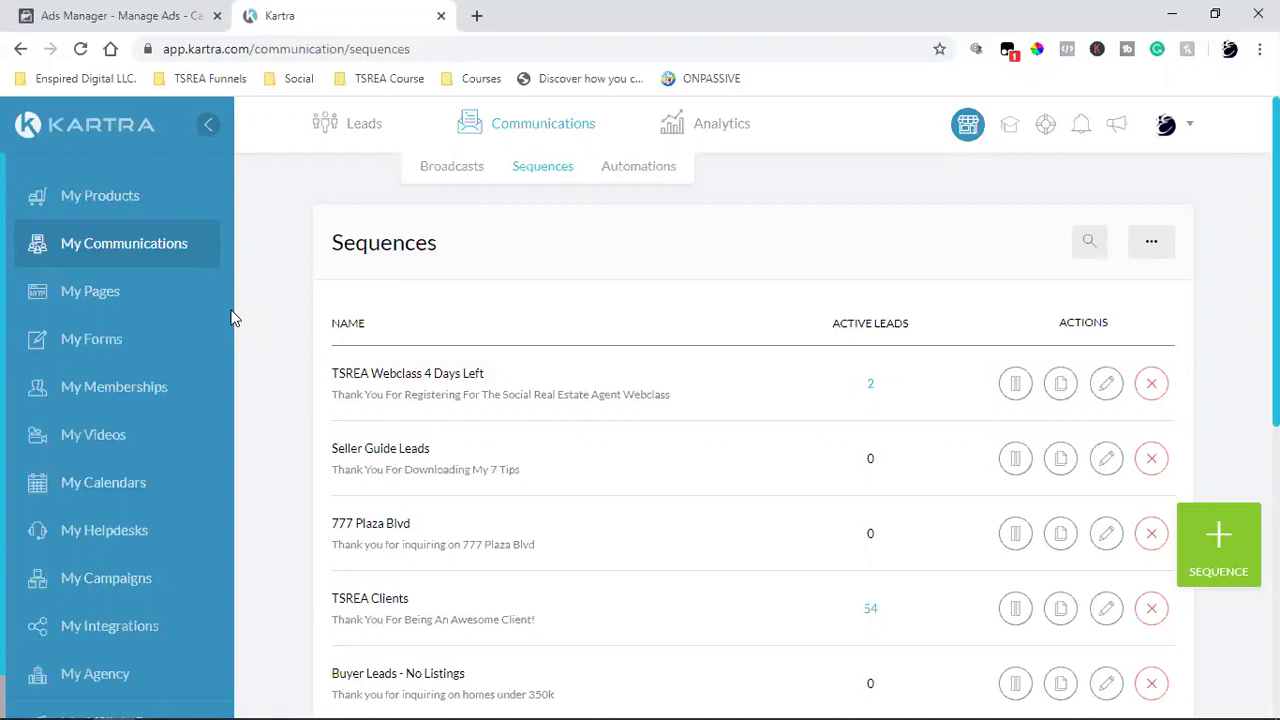
double_click(393, 253)
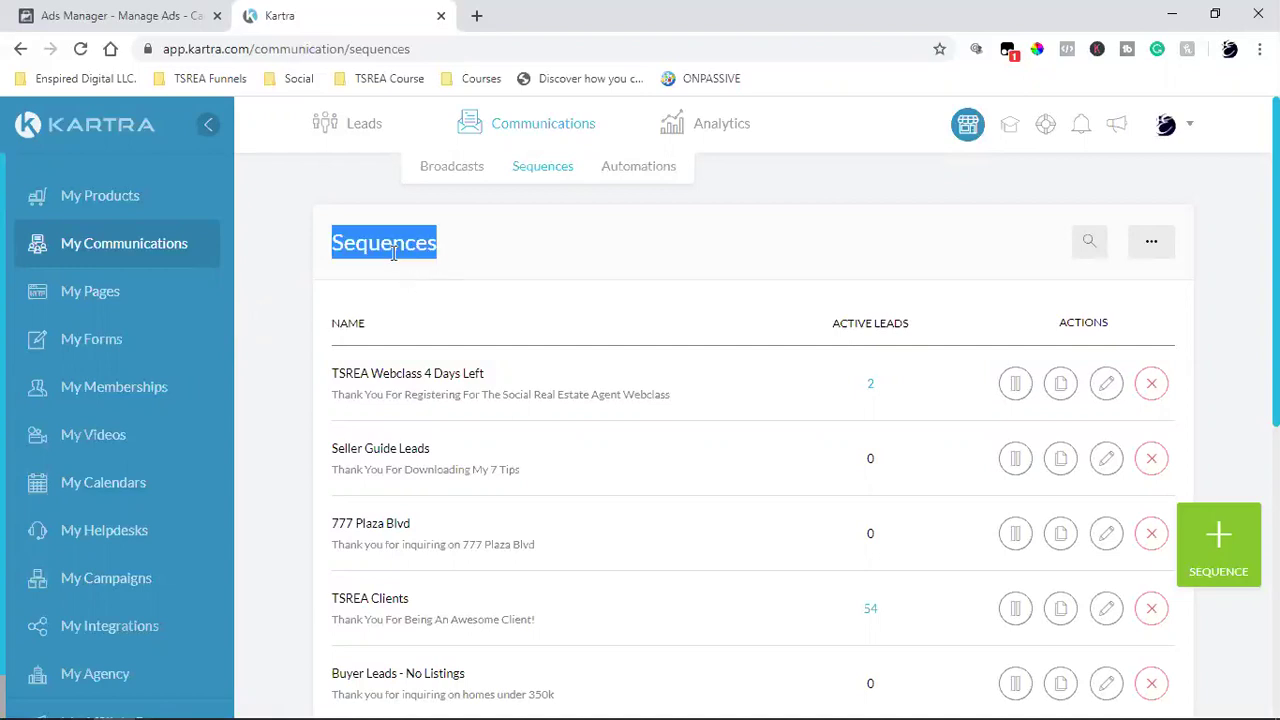
double_click(371, 254)
left_click(668, 279)
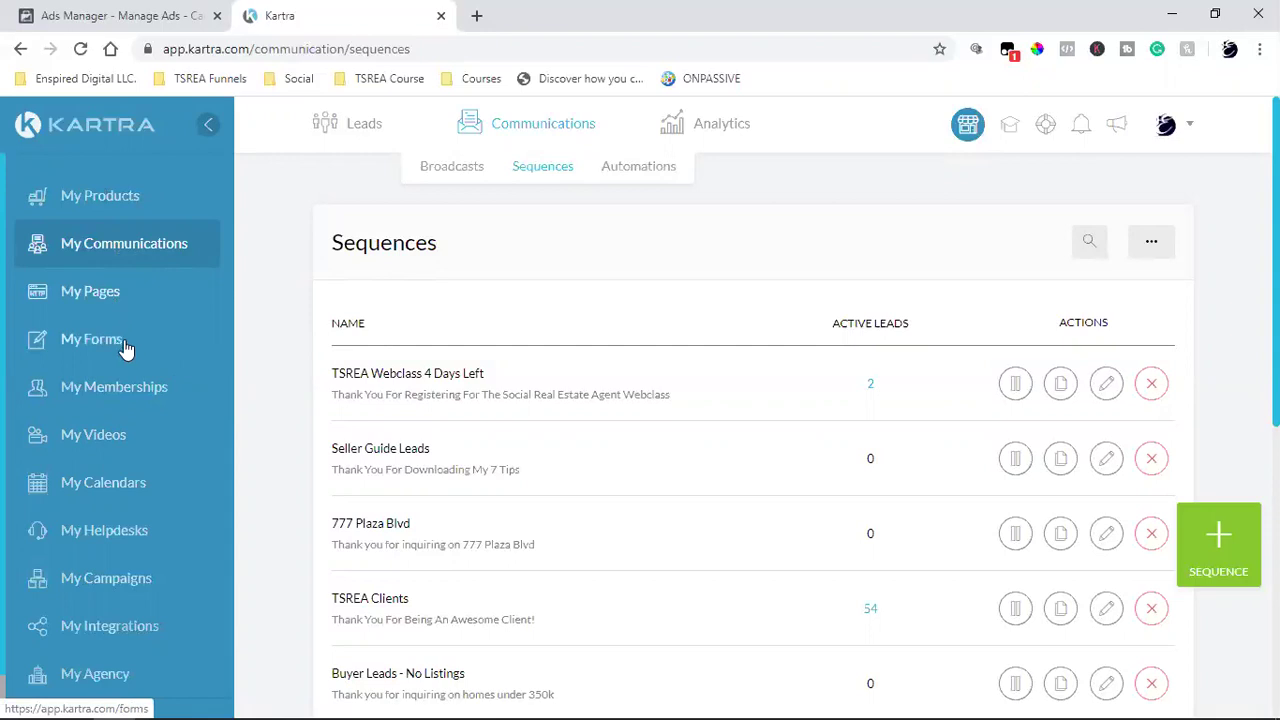
scroll(125, 510, "down", 1)
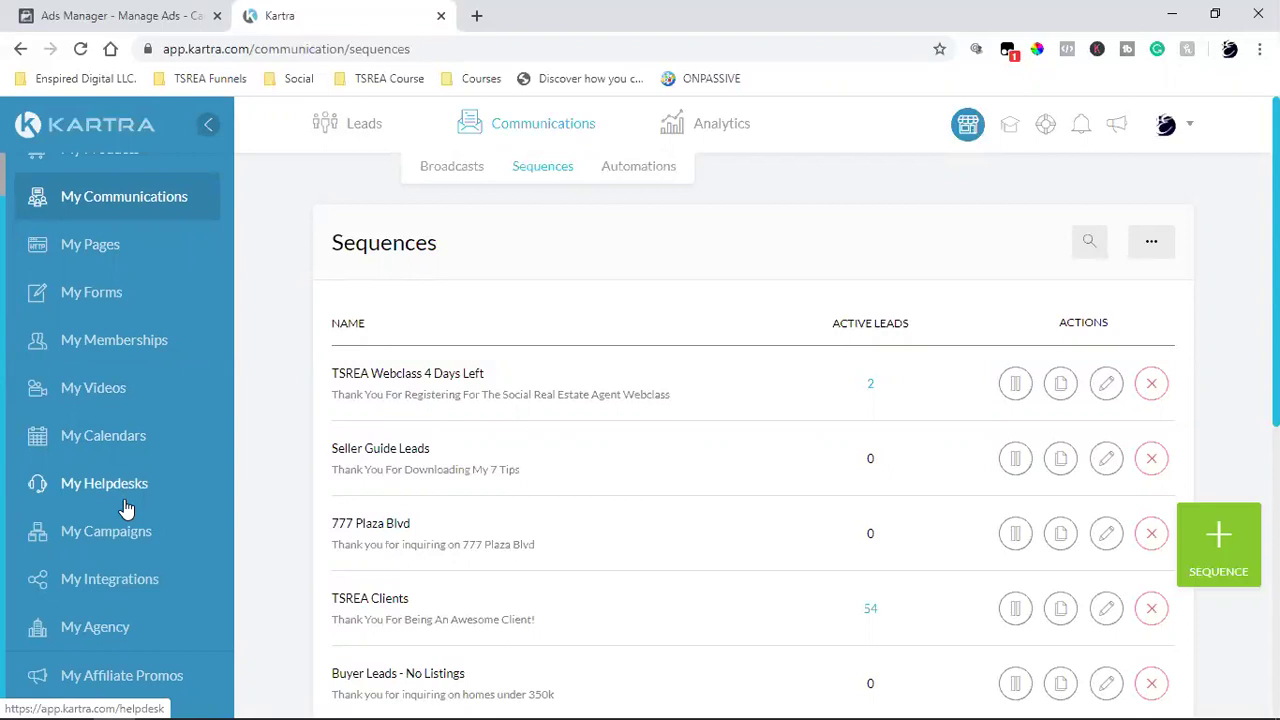
scroll(125, 510, "up", 1)
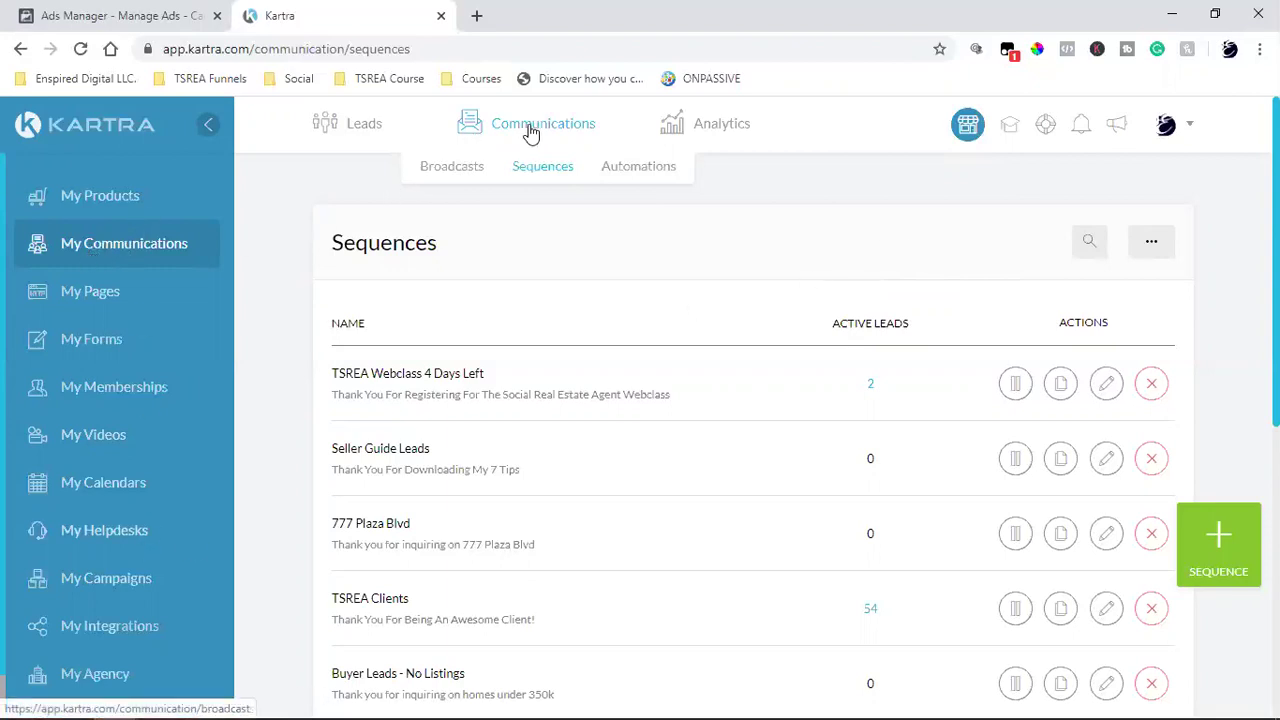
left_click(538, 170)
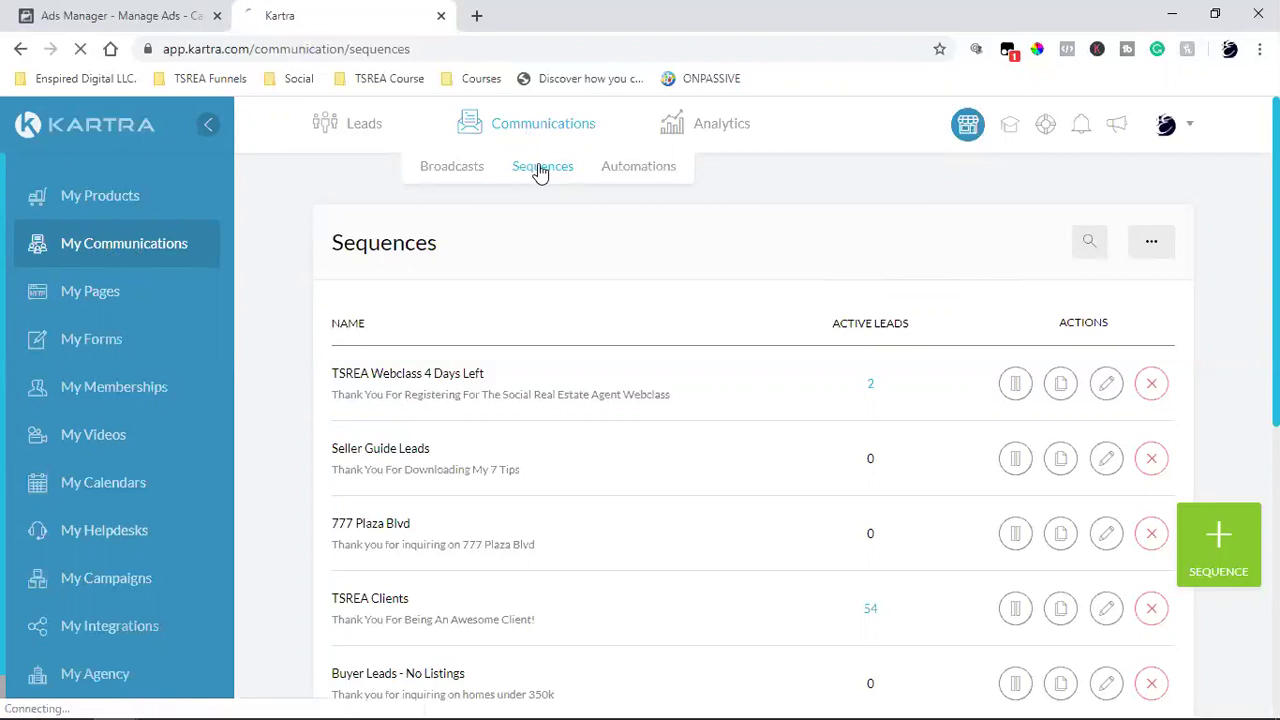
triple_click(404, 372)
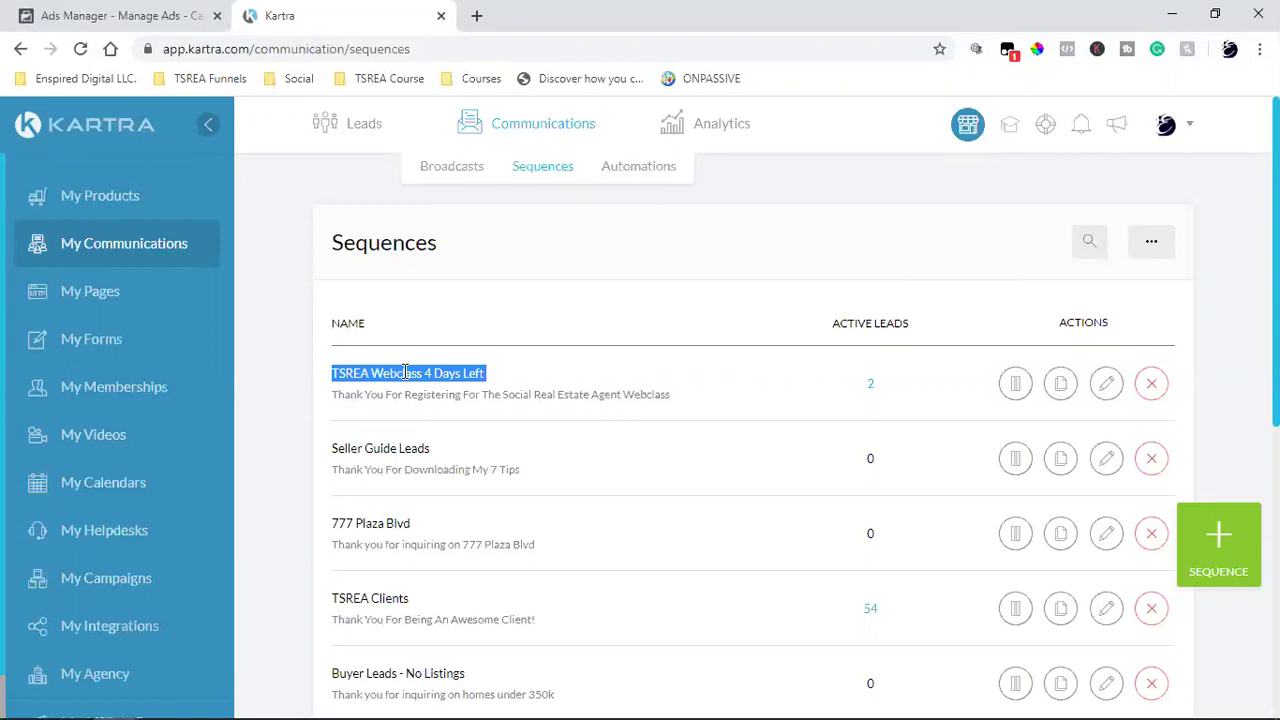
- Open the lead lists, show more entries and locate the TSREA Registered For Webclass list
mouse_move(364, 123)
left_click(344, 166)
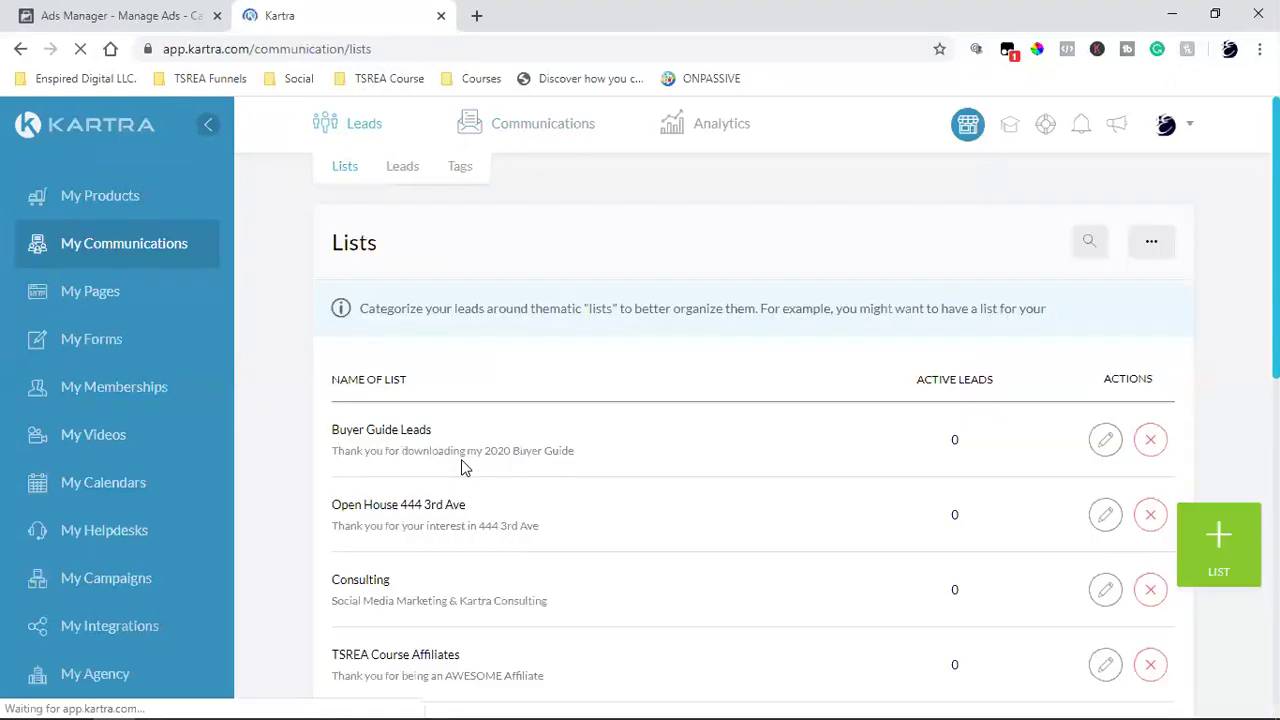
scroll(462, 467, "down", 2)
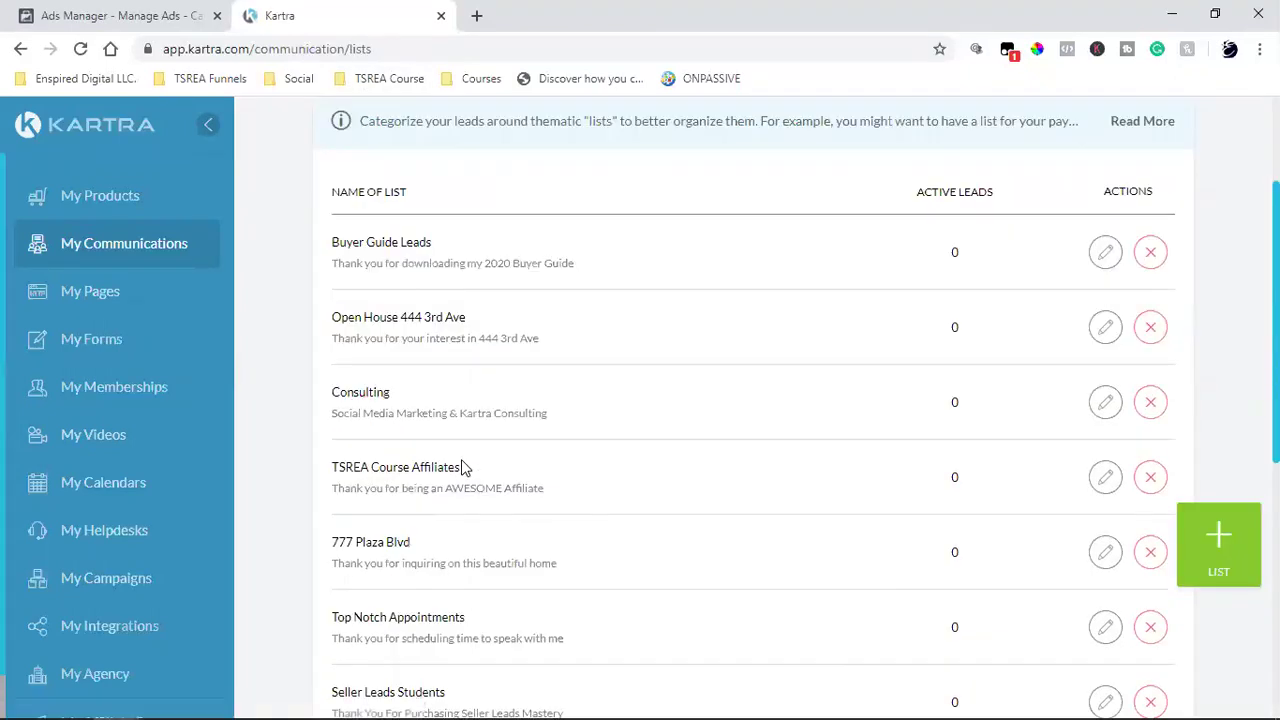
scroll(462, 467, "down", 2)
scroll(443, 360, "down", 2)
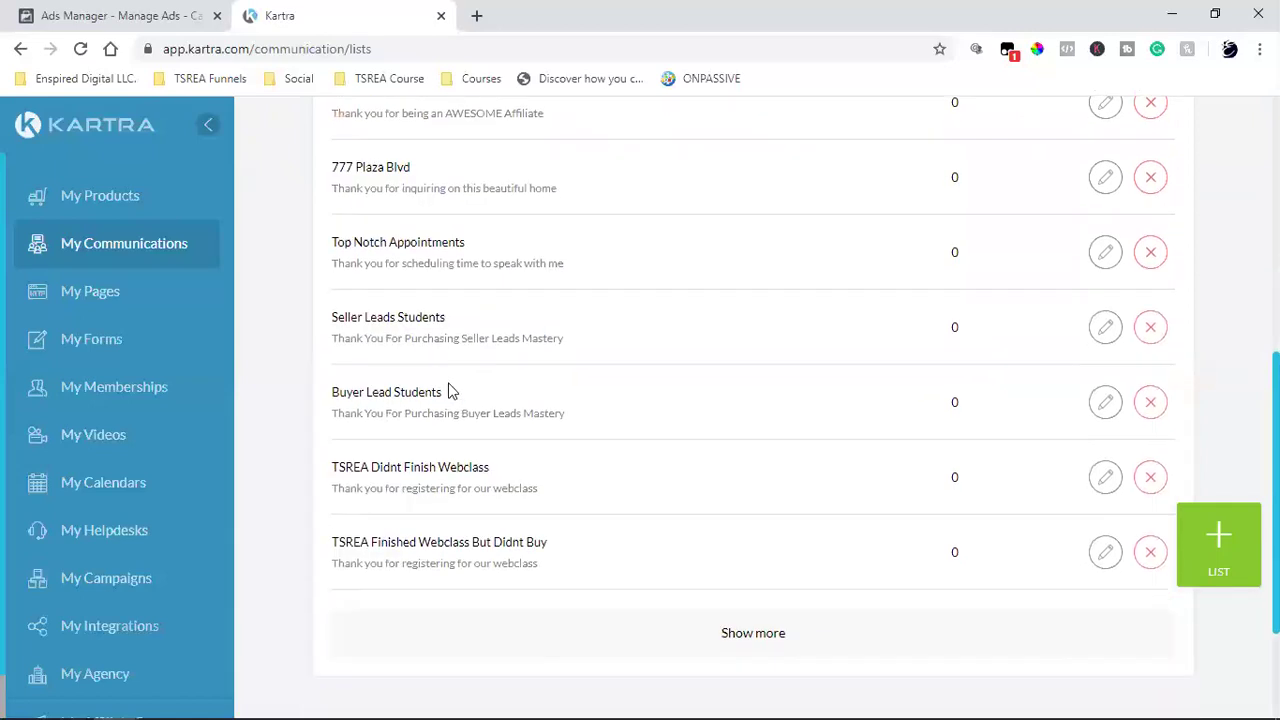
left_click(756, 640)
scroll(755, 548, "down", 2)
double_click(440, 431)
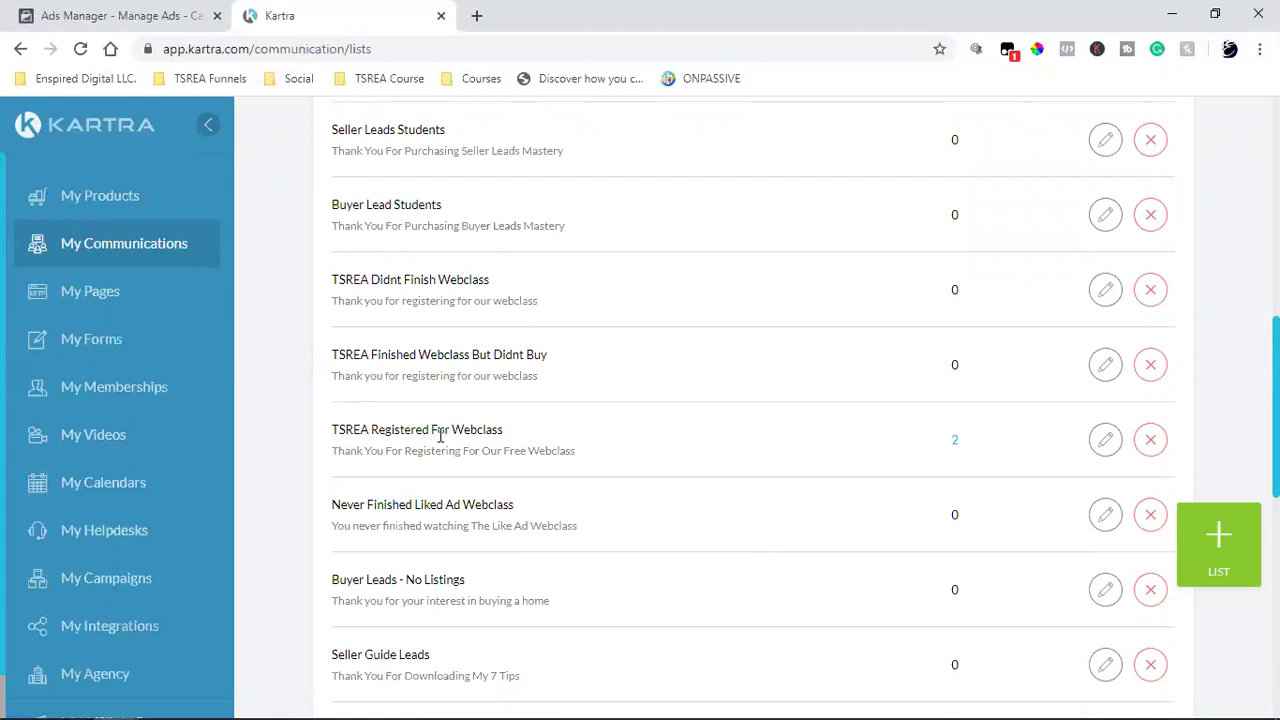
triple_click(440, 434)
triple_click(425, 432)
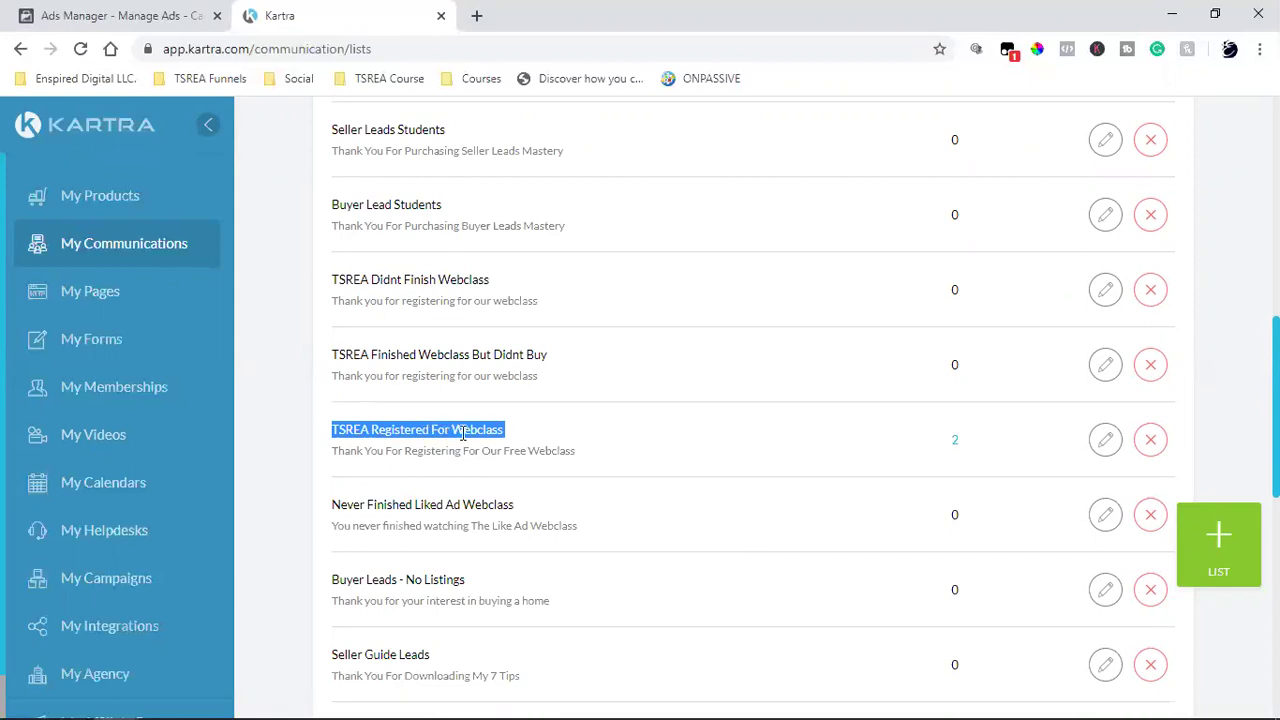
- Return to the sequences and open the TSREA Webclass 4 Days Left sequence for editing
scroll(491, 220, "up", 10)
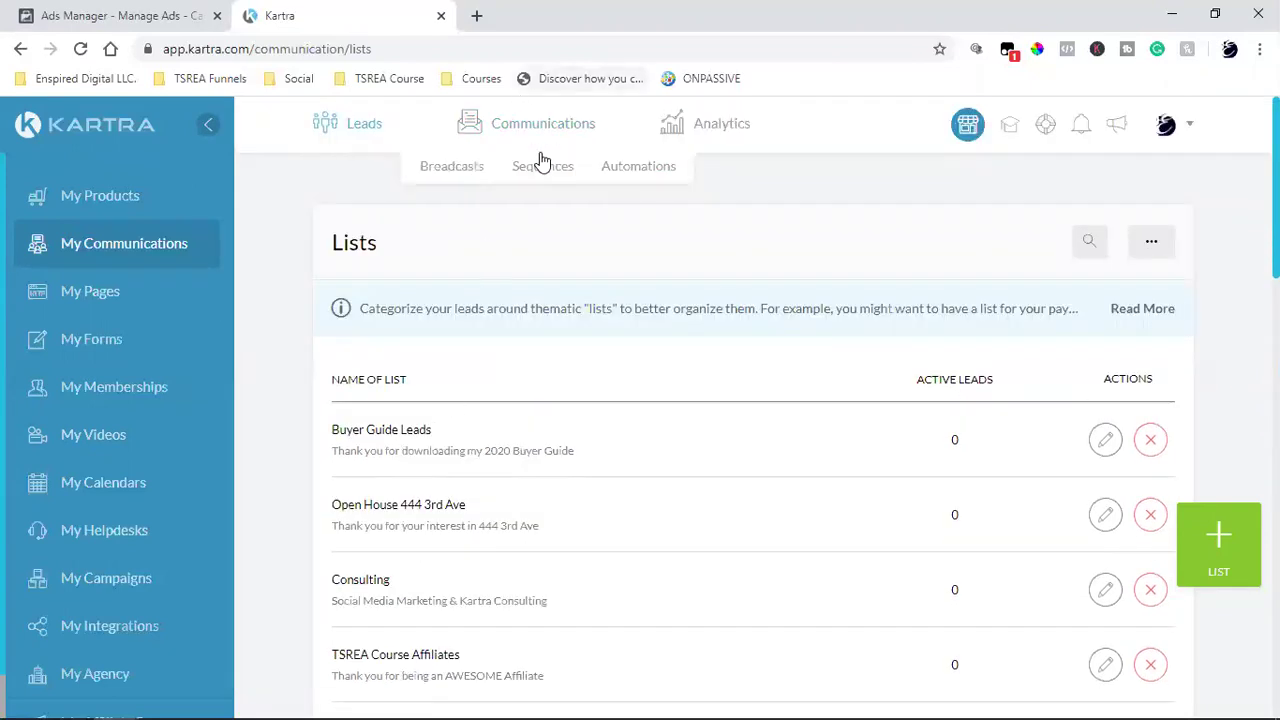
left_click(546, 170)
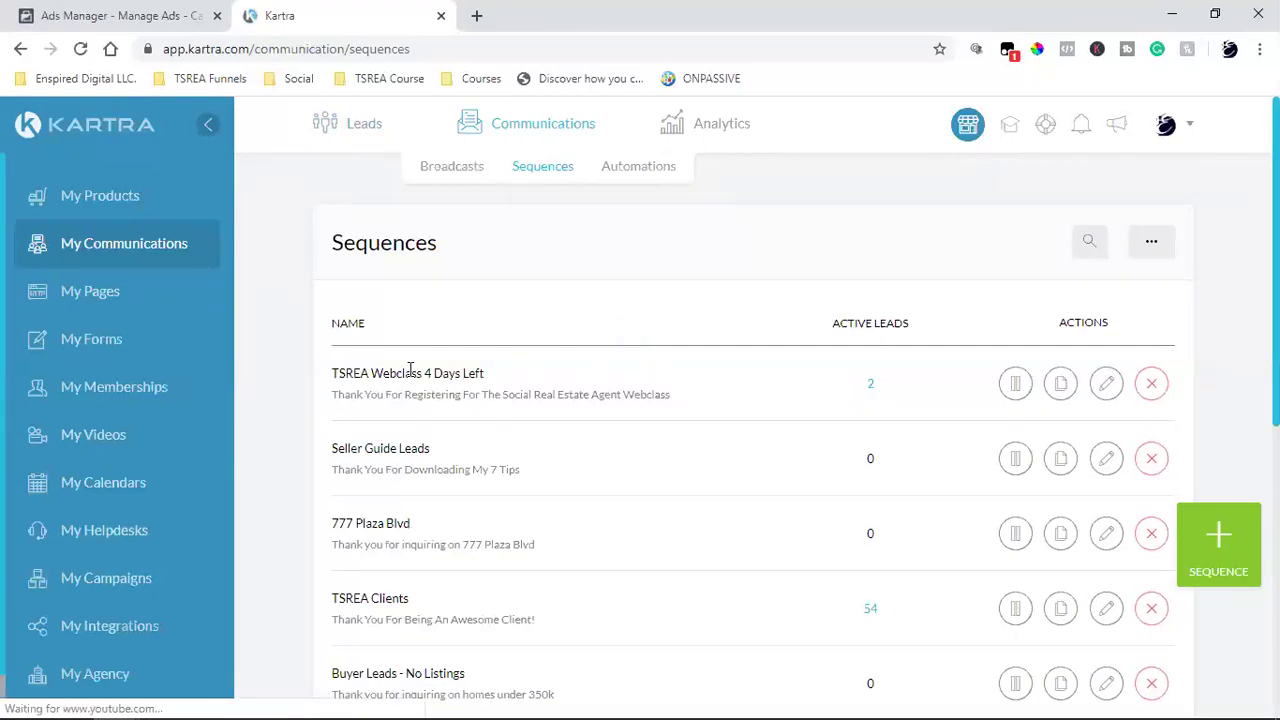
double_click(410, 373)
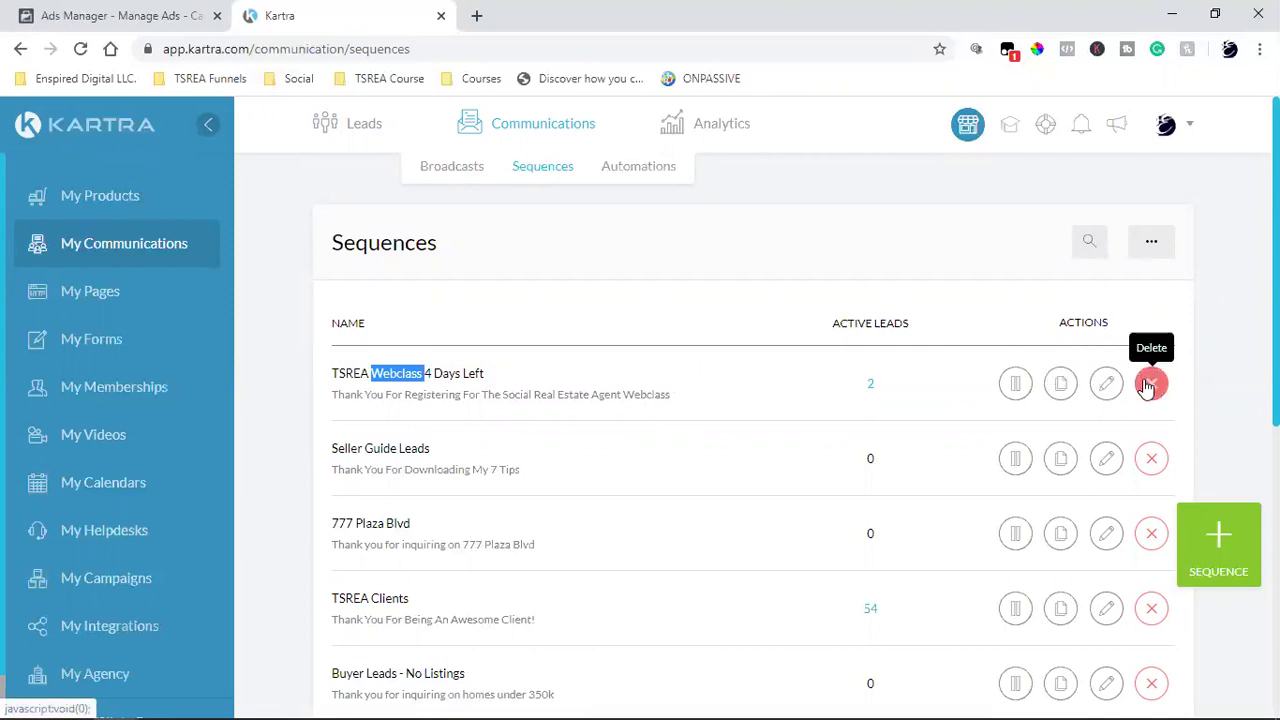
left_click(1104, 384)
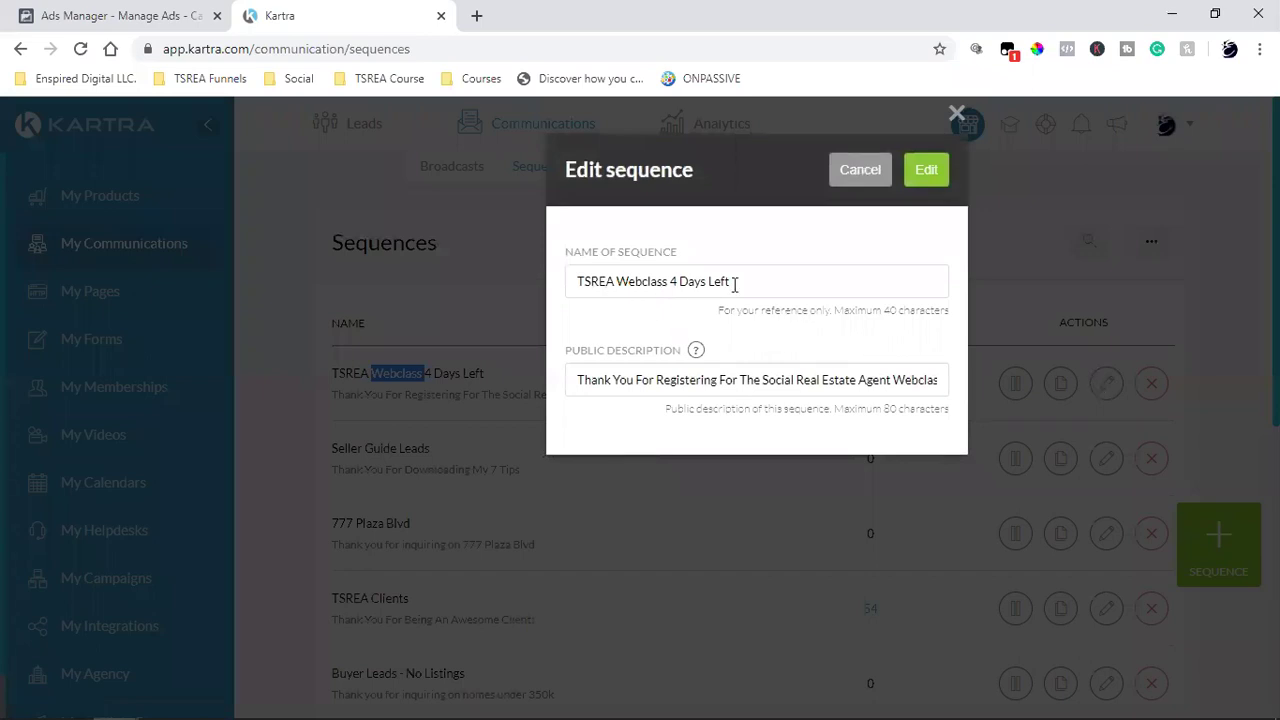
- Keep the sequence's name and public description as they are and continue to its workflow editor
left_click(635, 385)
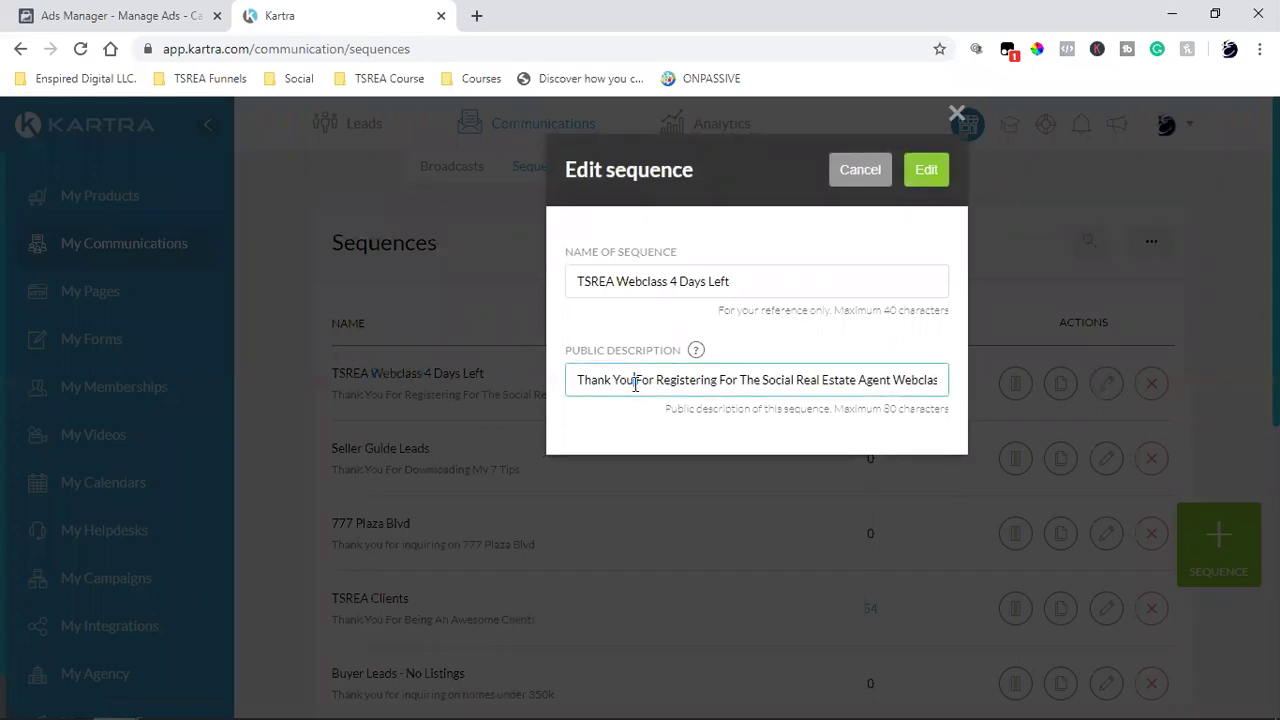
triple_click(635, 385)
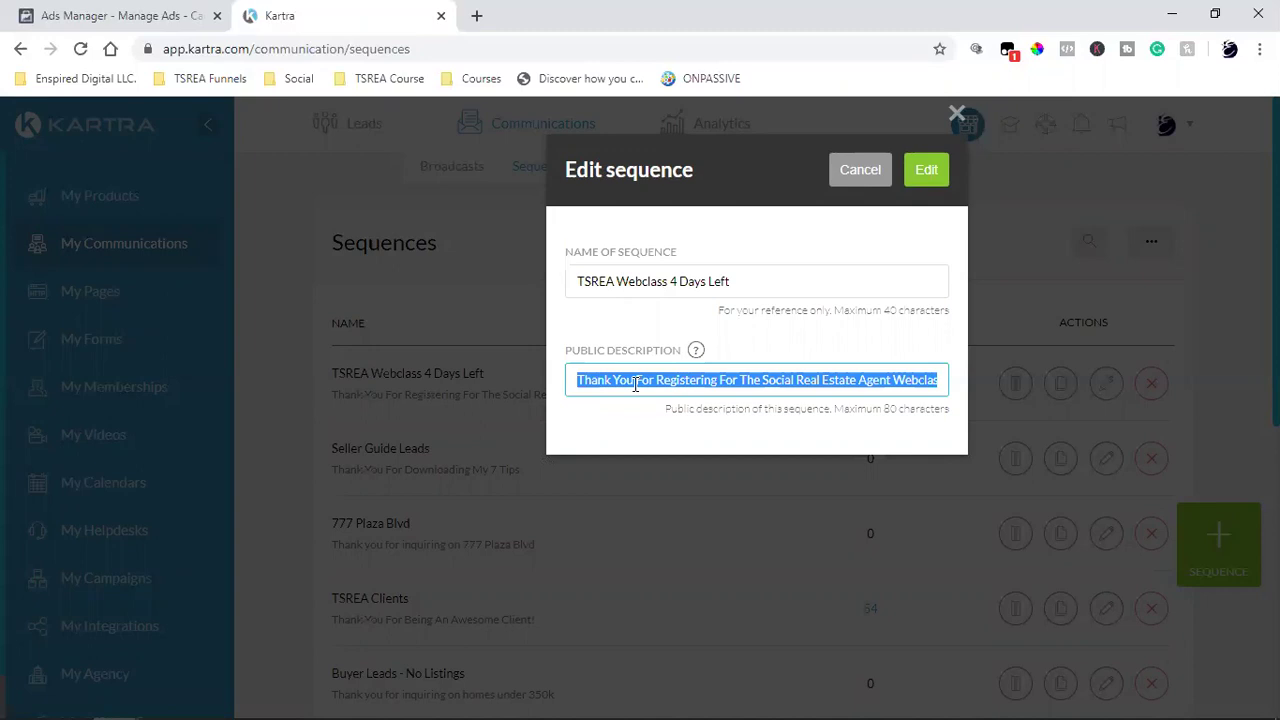
left_click(636, 384)
key("ctrl+a")
left_click(798, 380)
key("ctrl+a")
left_click(923, 168)
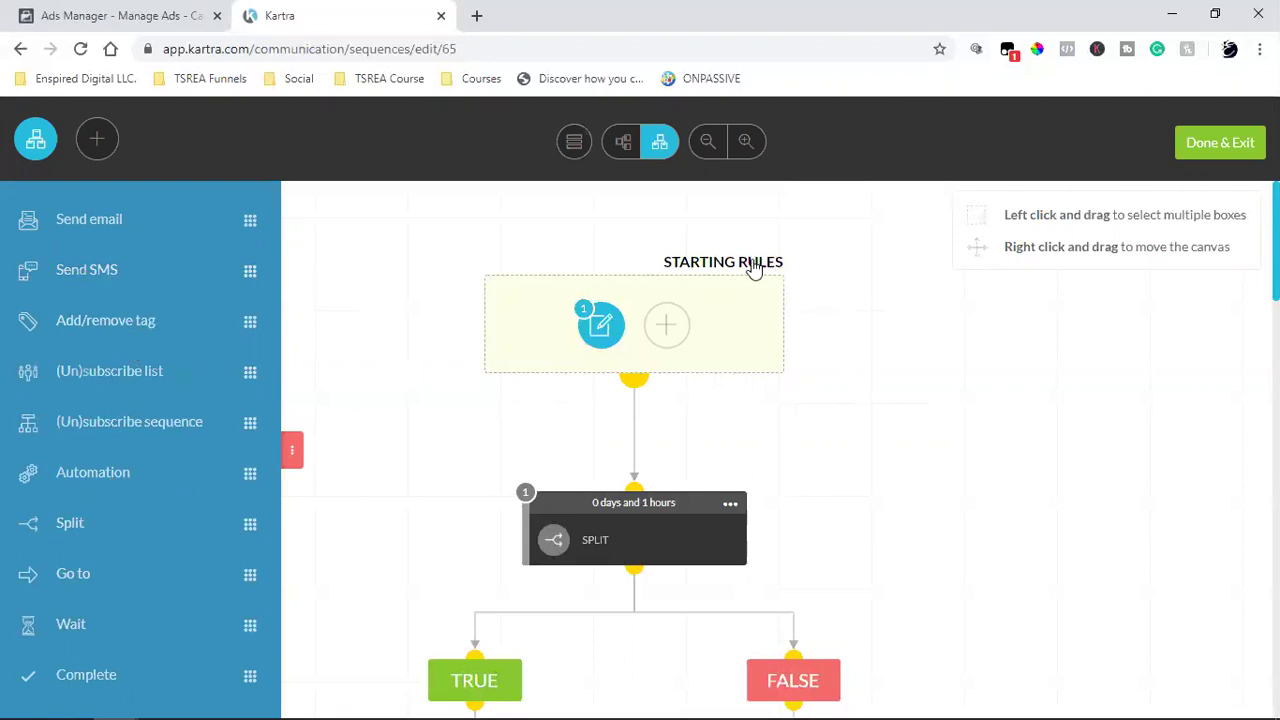
- Review the opt-in form condition in the sequence's starting rules and close them without changes
left_click(600, 322)
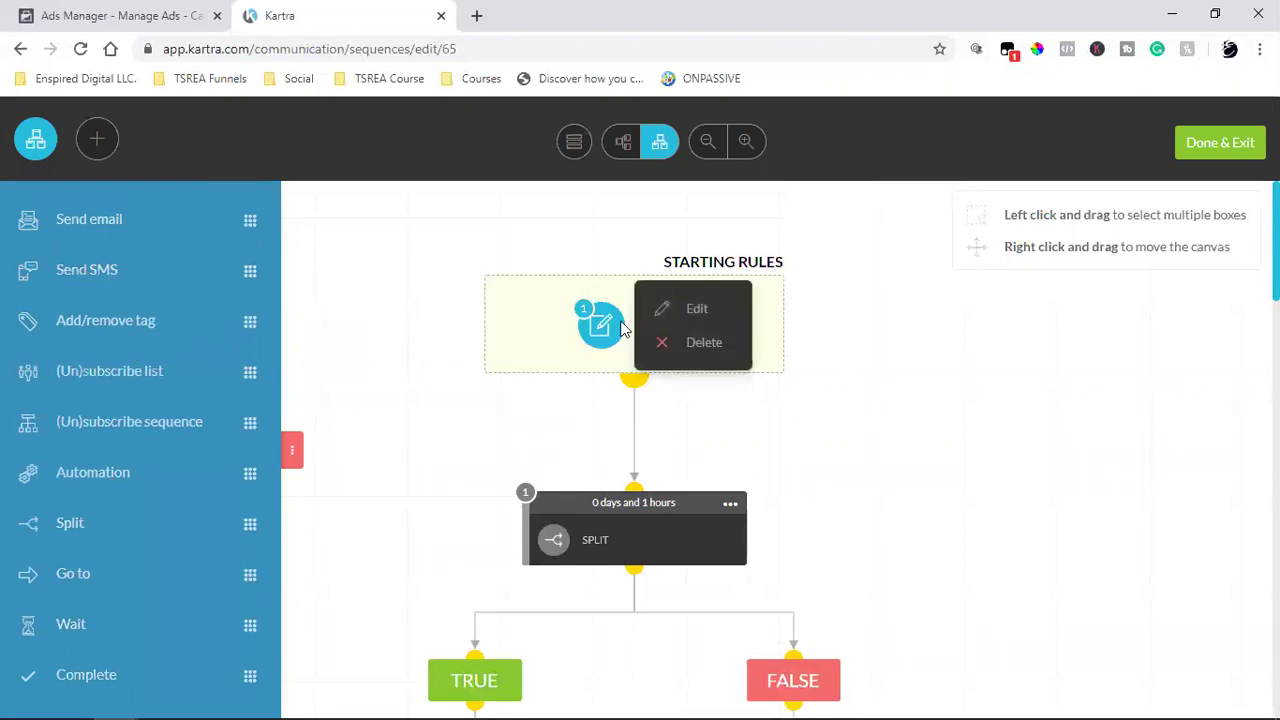
left_click(690, 306)
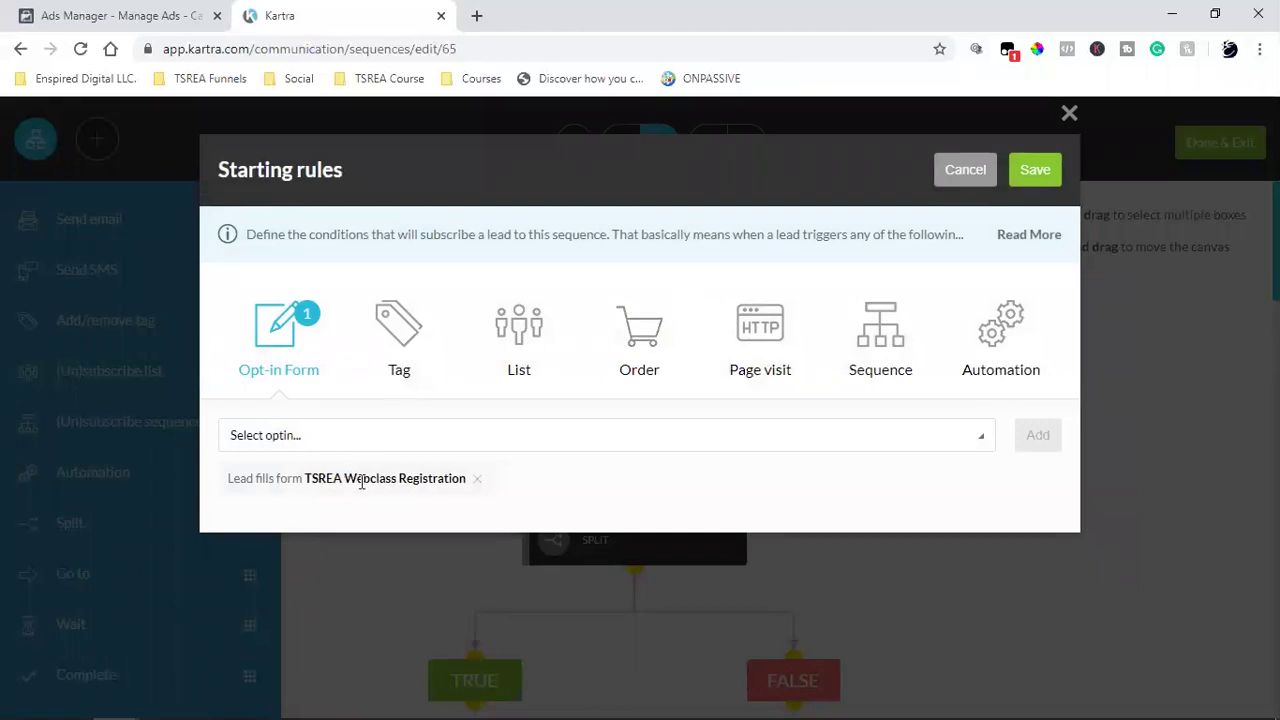
triple_click(362, 482)
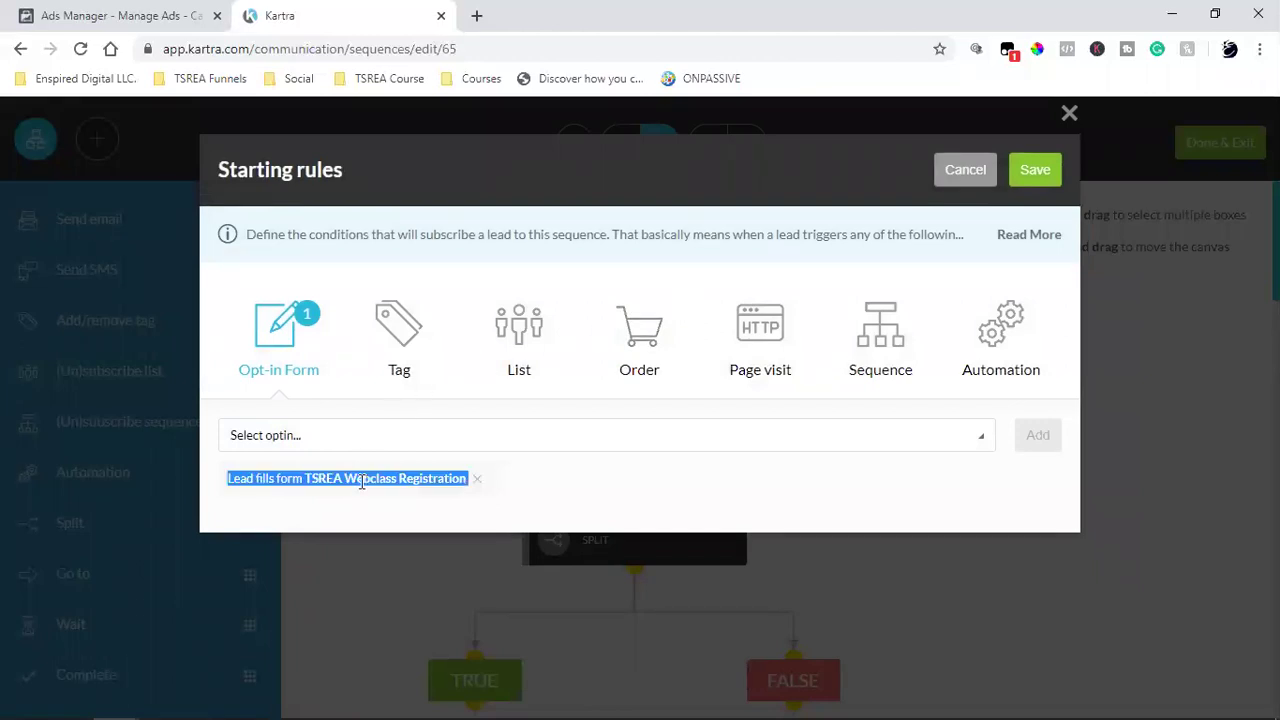
left_click(1069, 113)
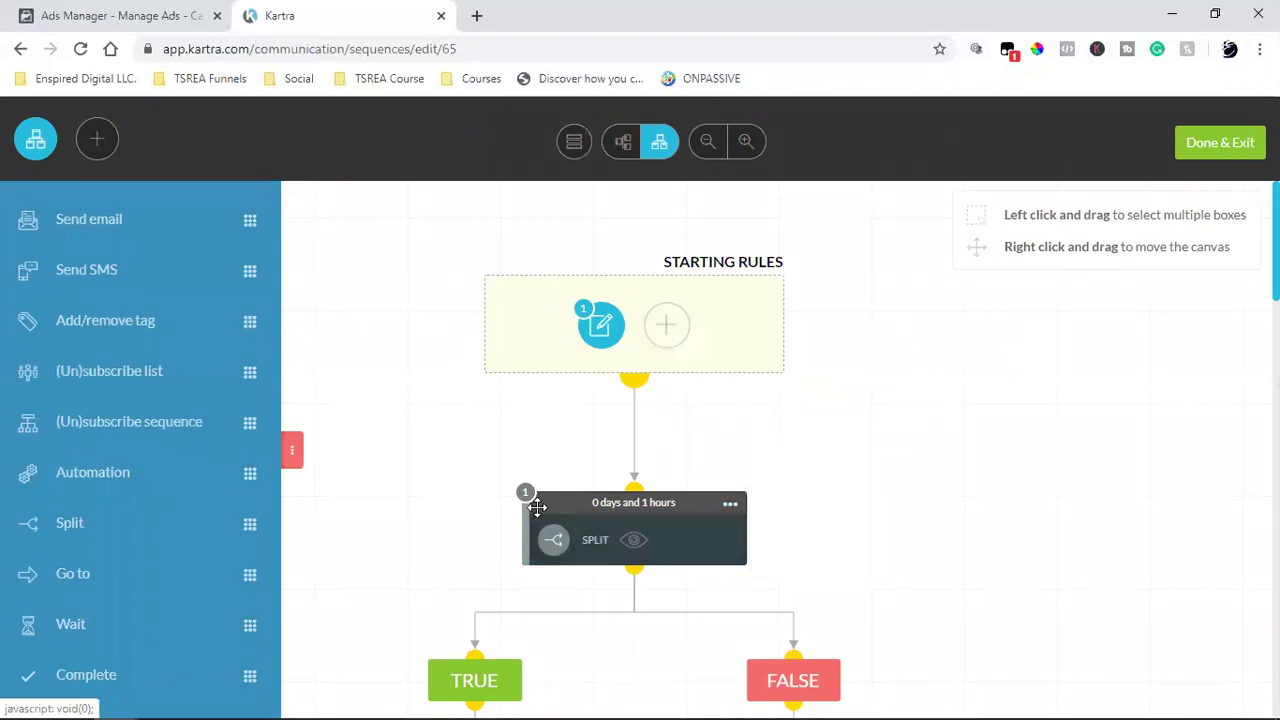
- Examine the emails and automation under the split's TRUE and FALSE branches on the workflow canvas
left_click(287, 453)
scroll(369, 457, "down", 4)
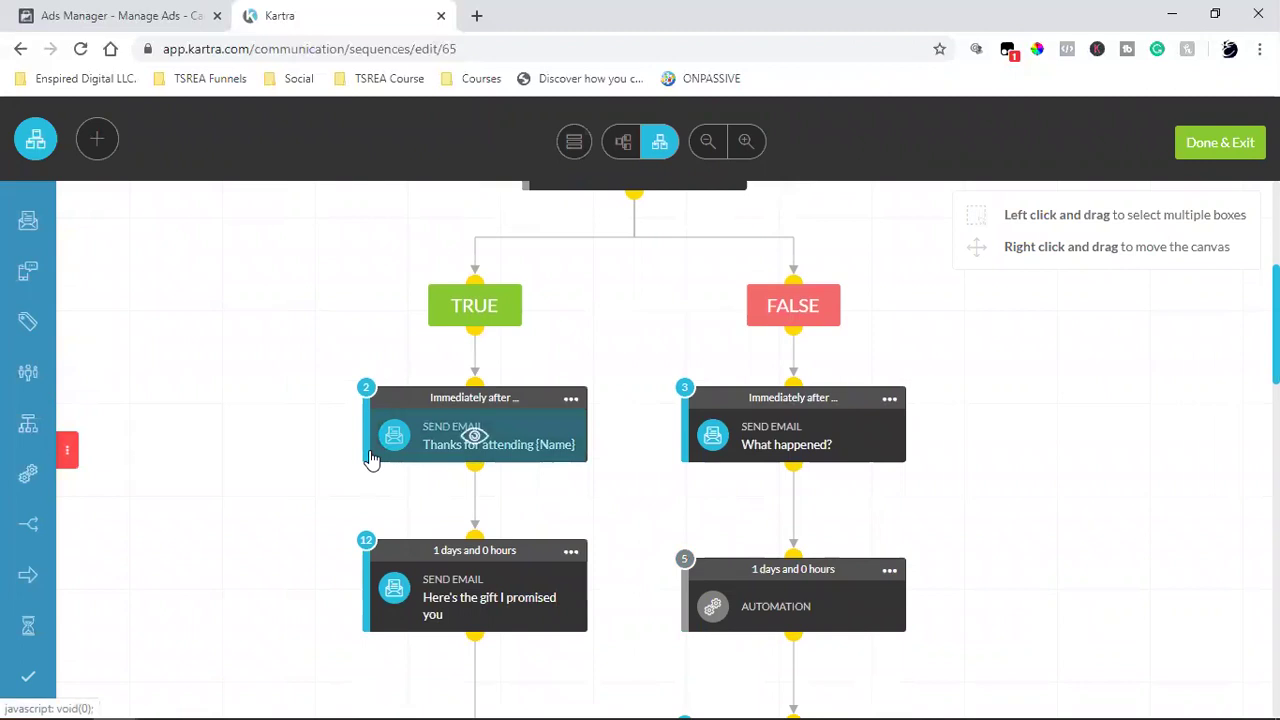
scroll(340, 462, "up", 2)
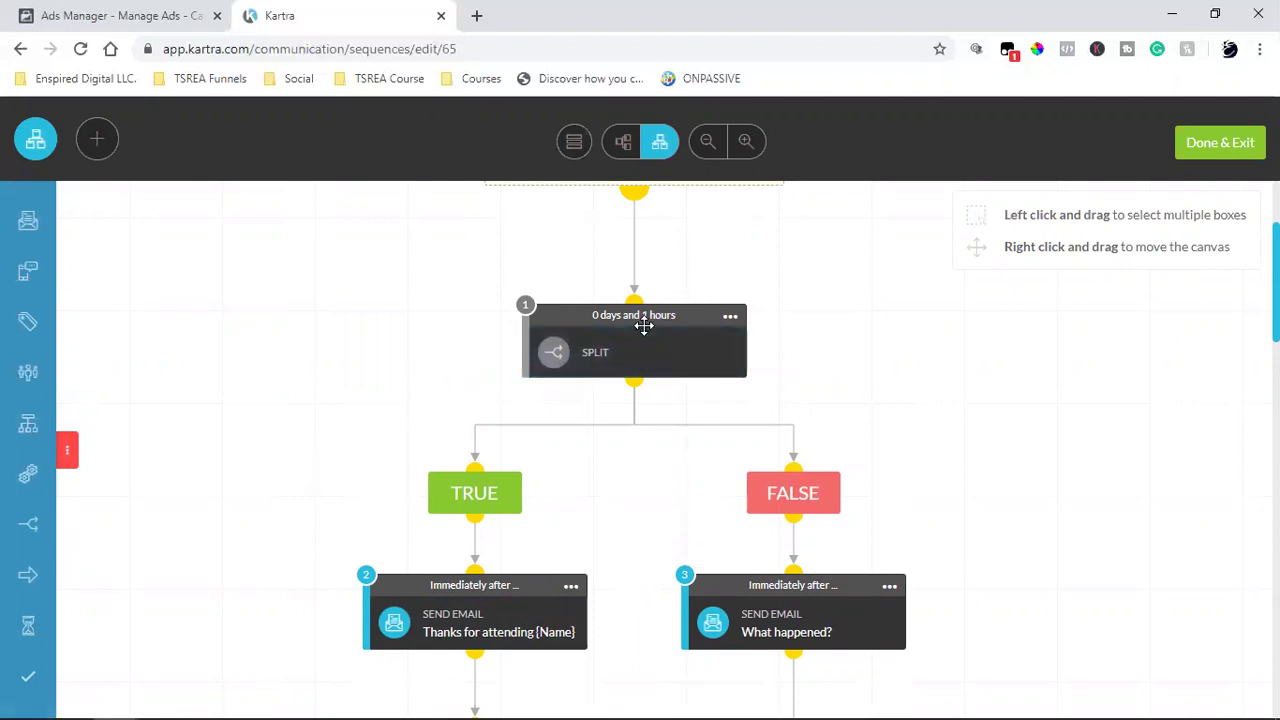
left_click(66, 448)
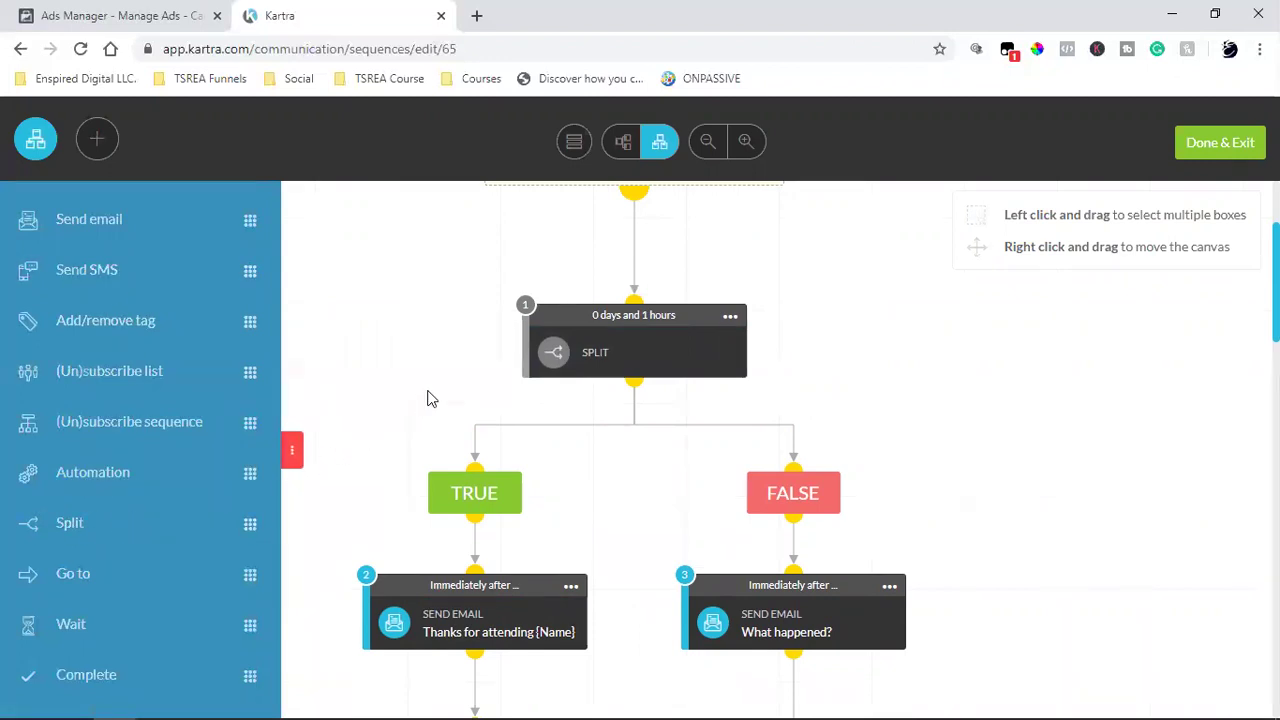
scroll(650, 303, "up", 2)
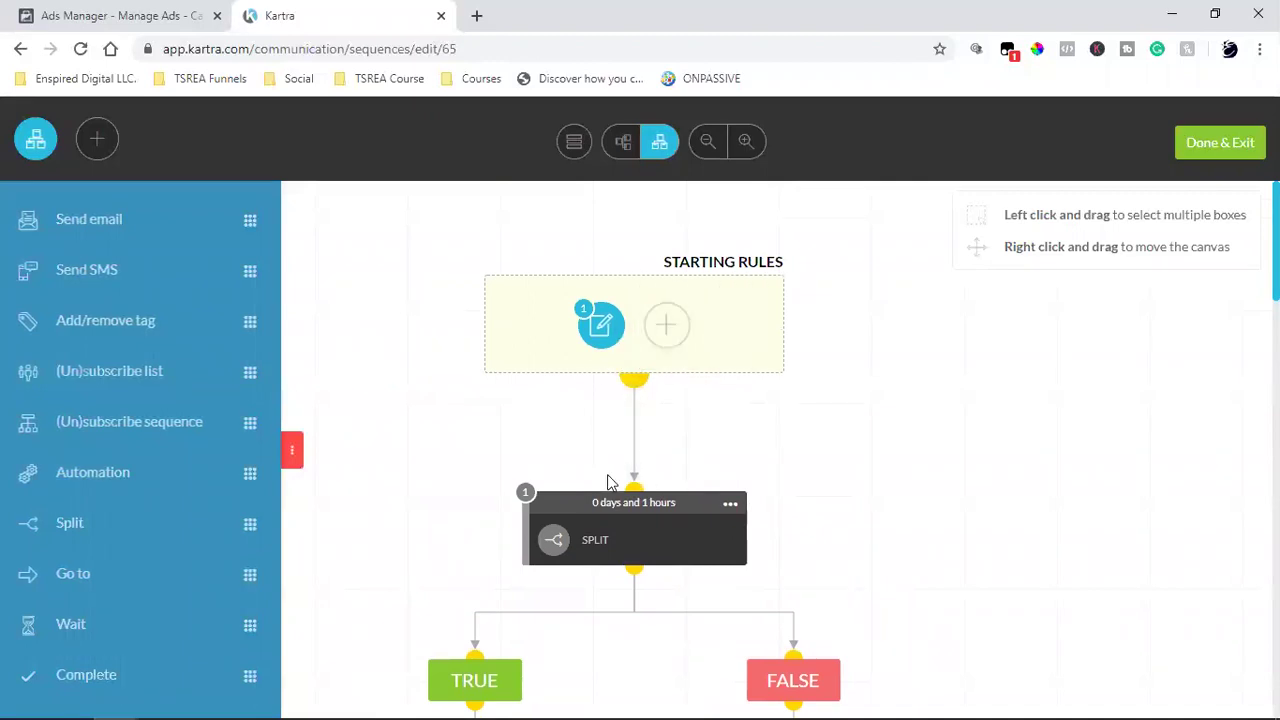
- Inspect the first split's delay, day and time, and tag condition, then close its settings
left_click(731, 503)
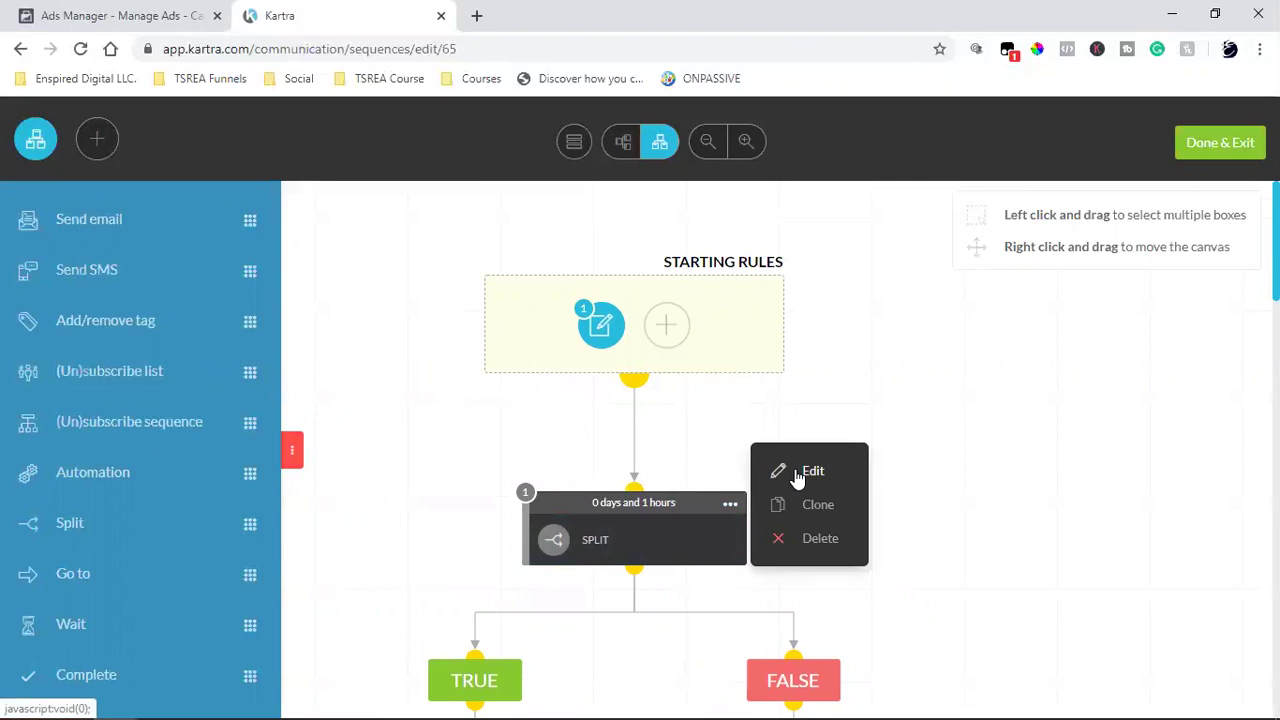
left_click(810, 471)
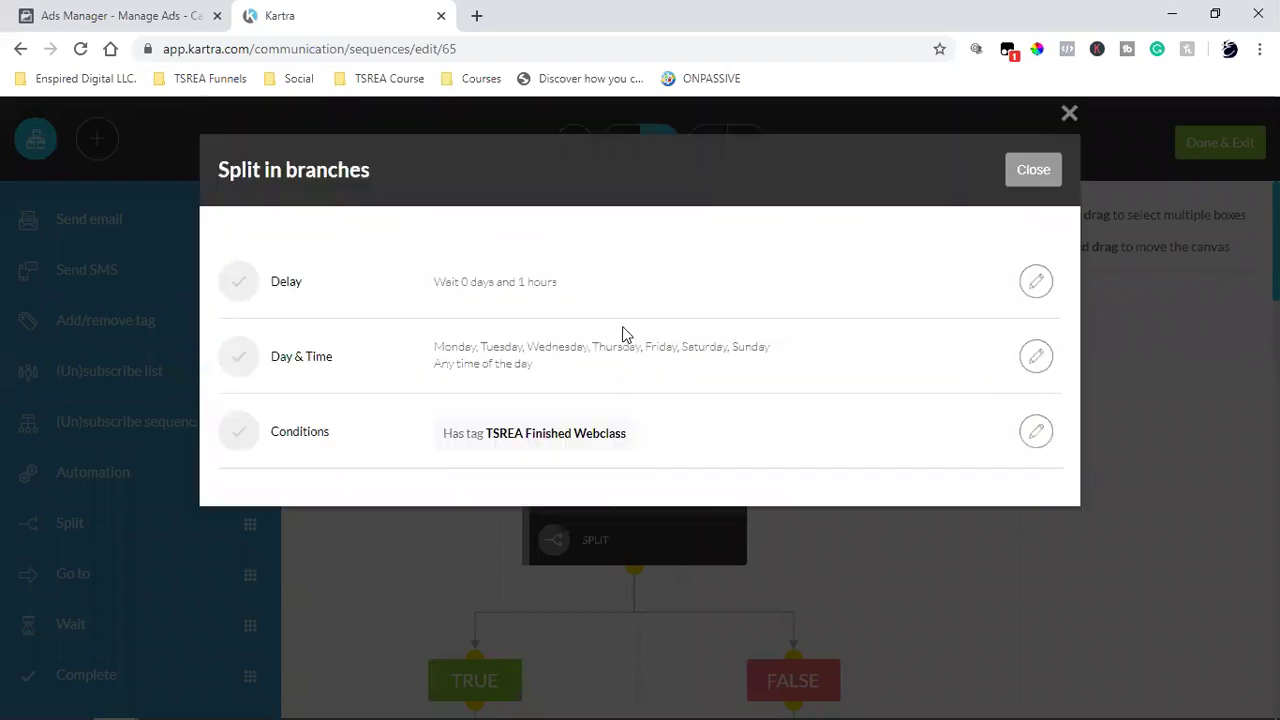
double_click(549, 433)
left_click(549, 433)
double_click(549, 433)
left_click(549, 433)
double_click(549, 433)
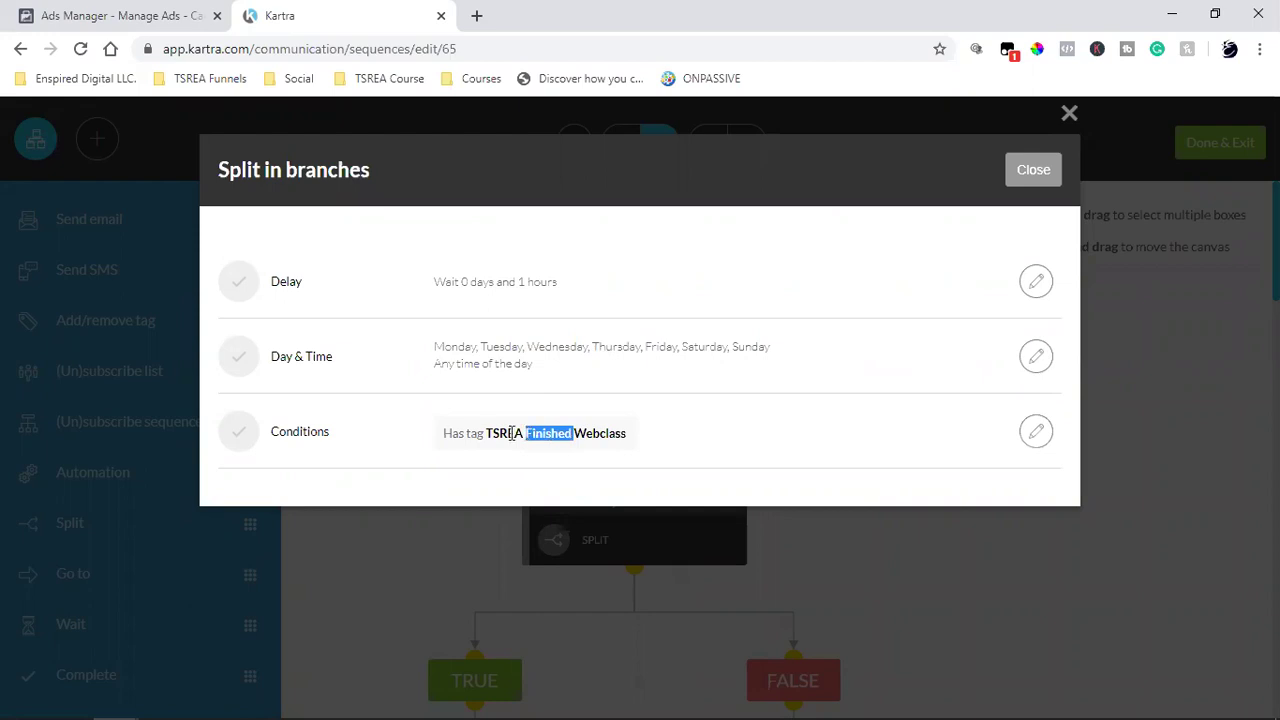
left_click(559, 433)
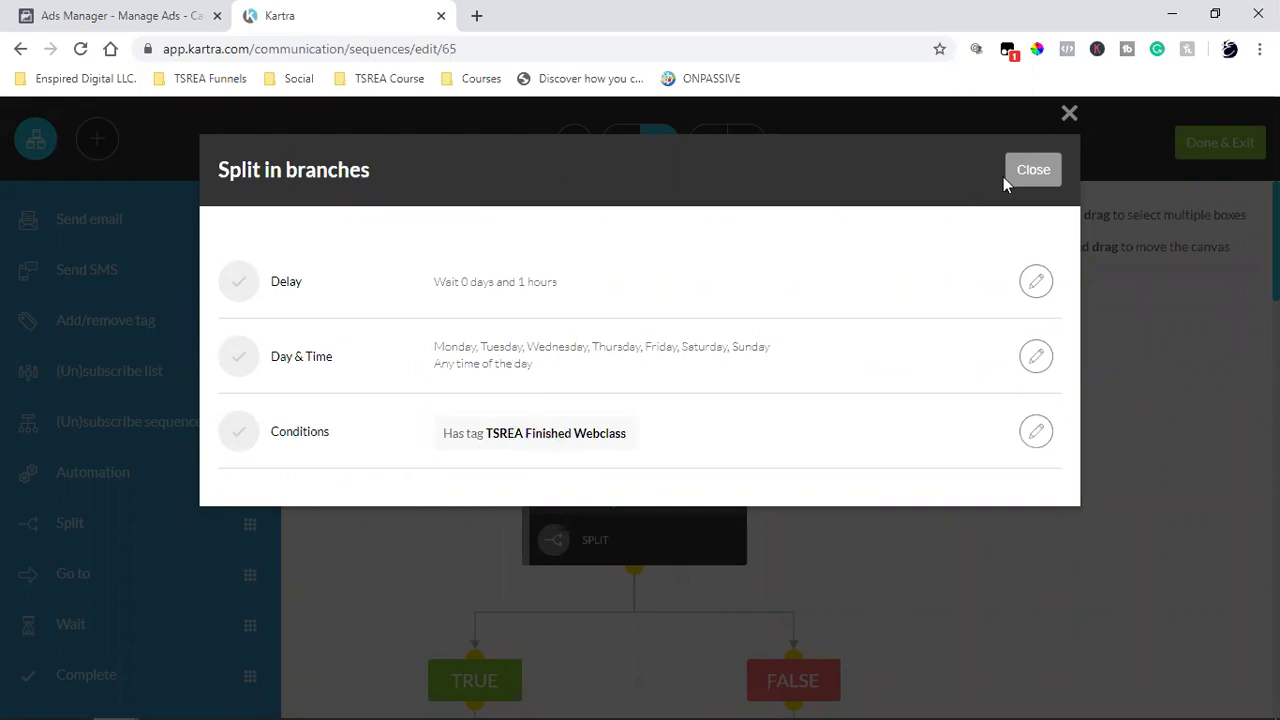
left_click(538, 512)
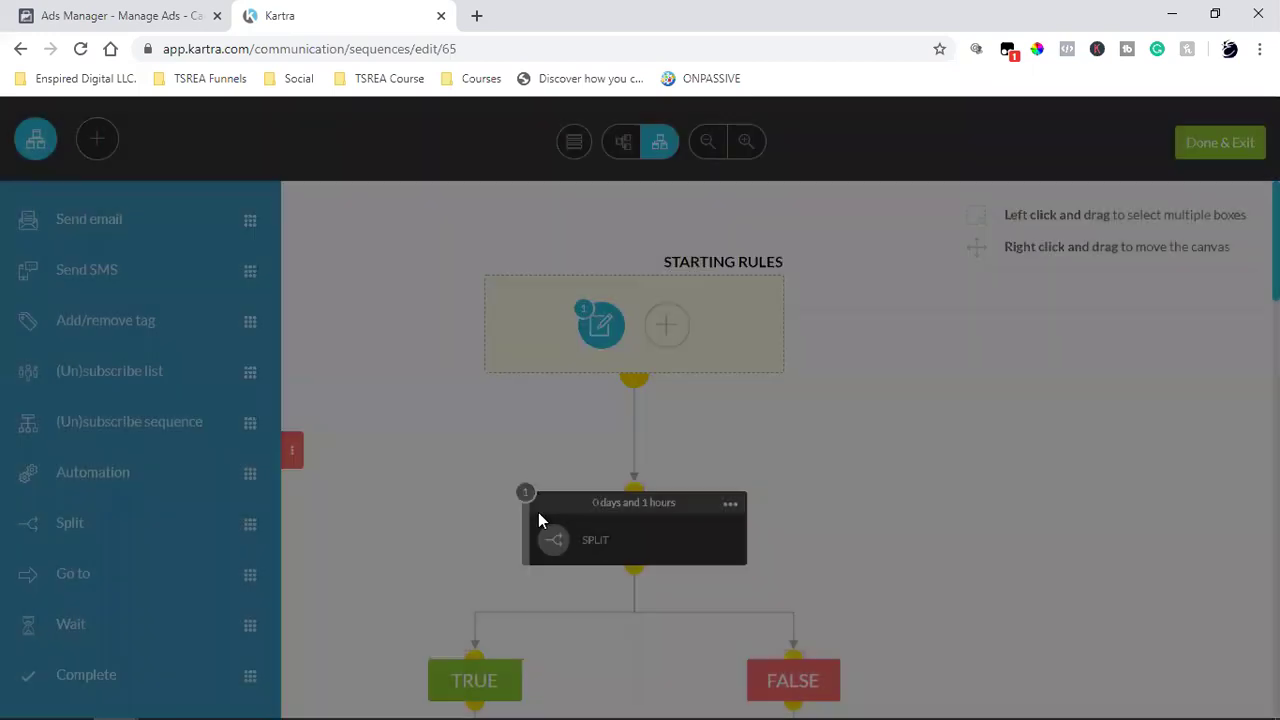
- Collapse the component sidebar and inspect the first split's delay, day and time, and tag condition again, closing its settings without changes
scroll(466, 660, "down", 2)
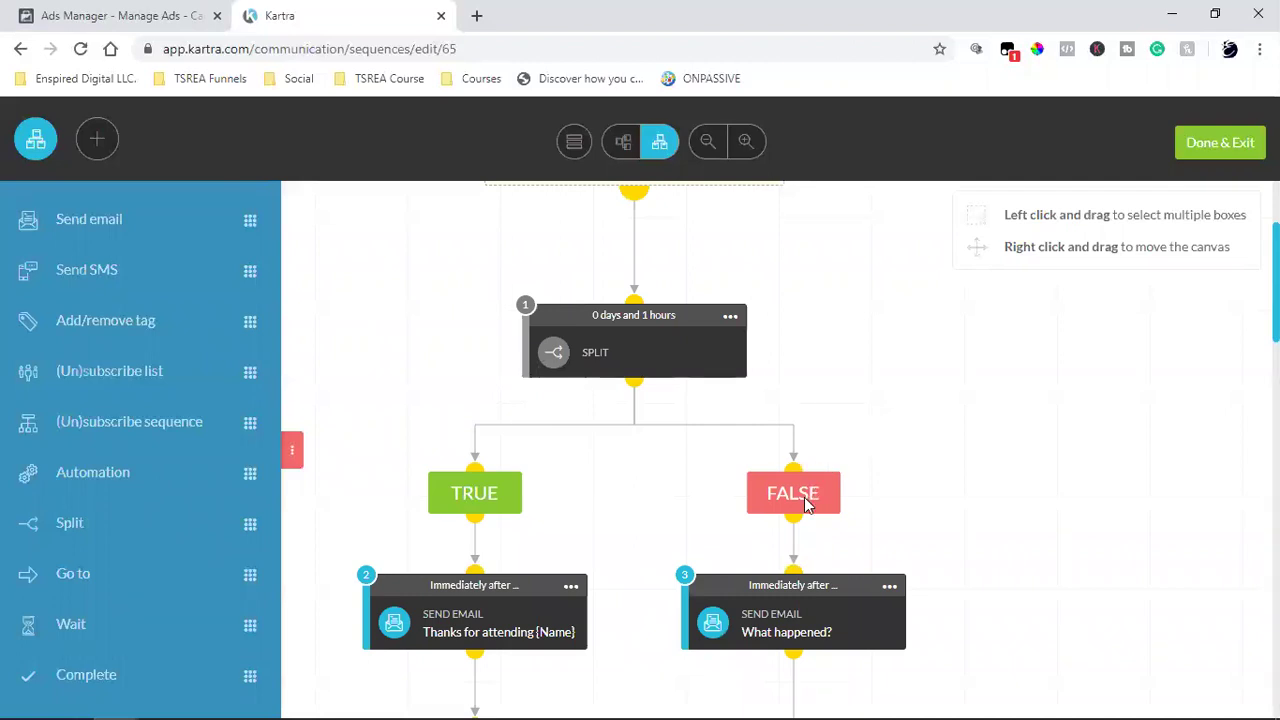
left_click(288, 452)
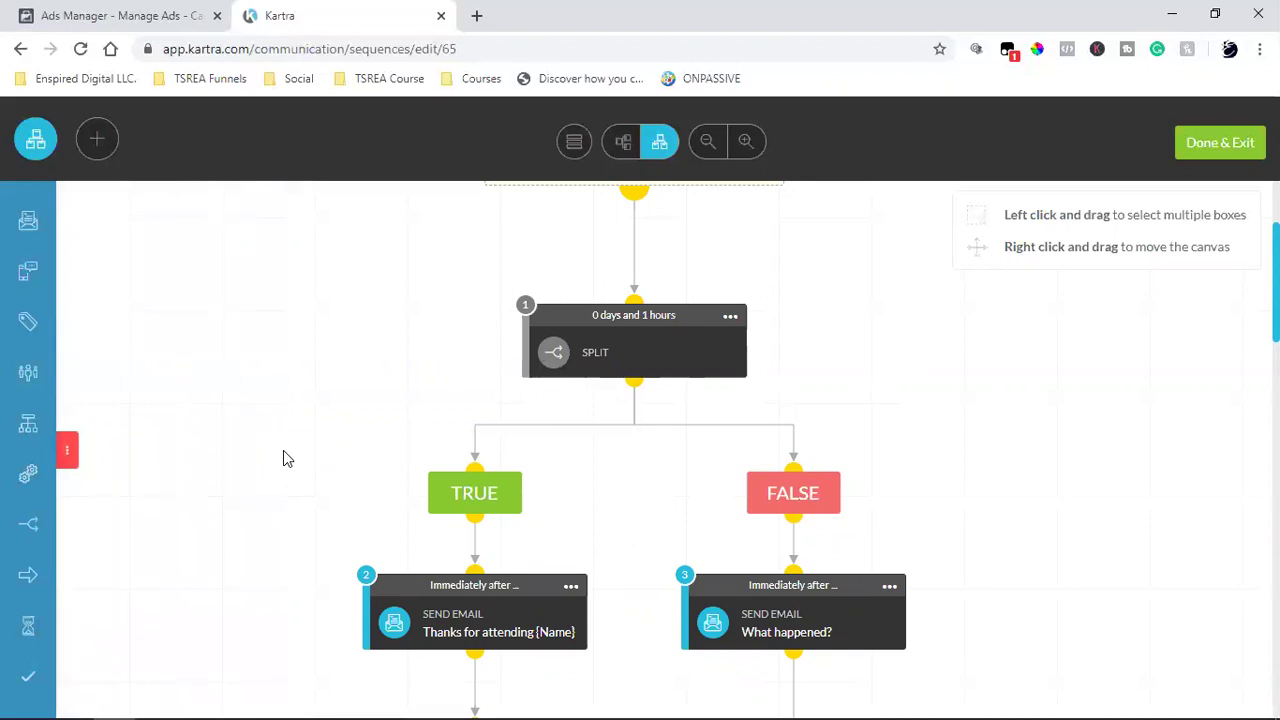
left_click(731, 317)
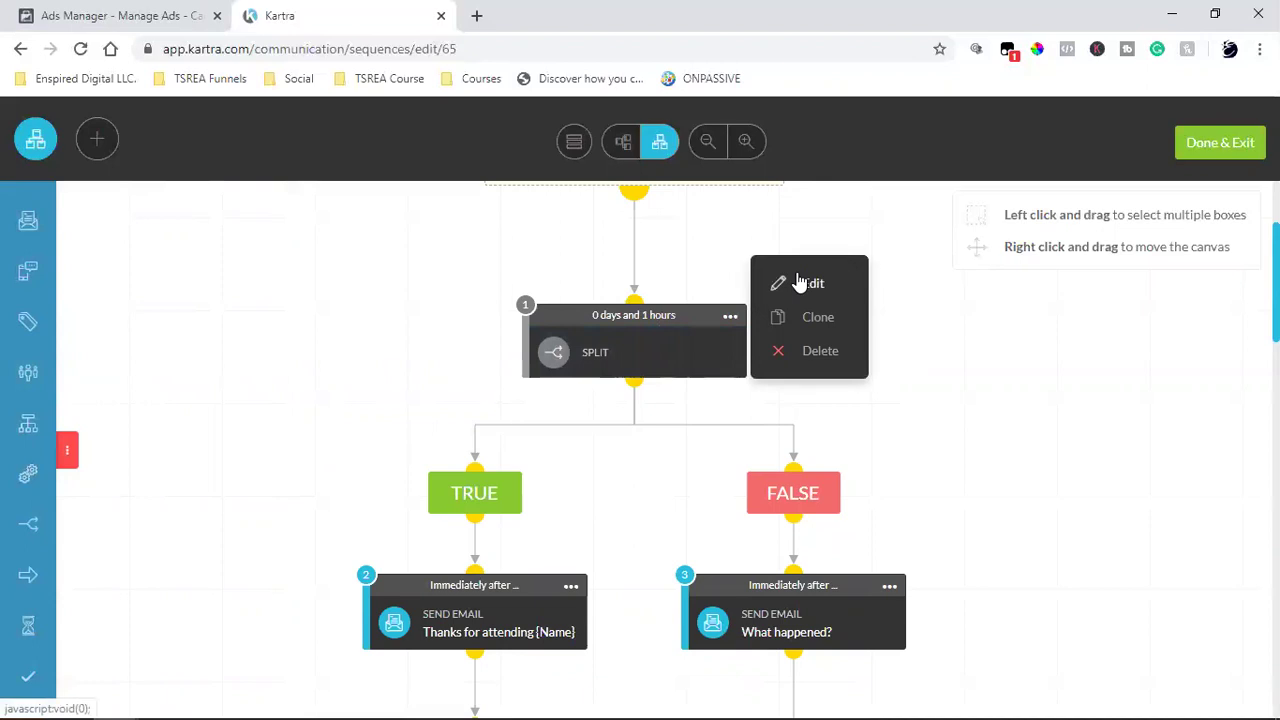
left_click(800, 282)
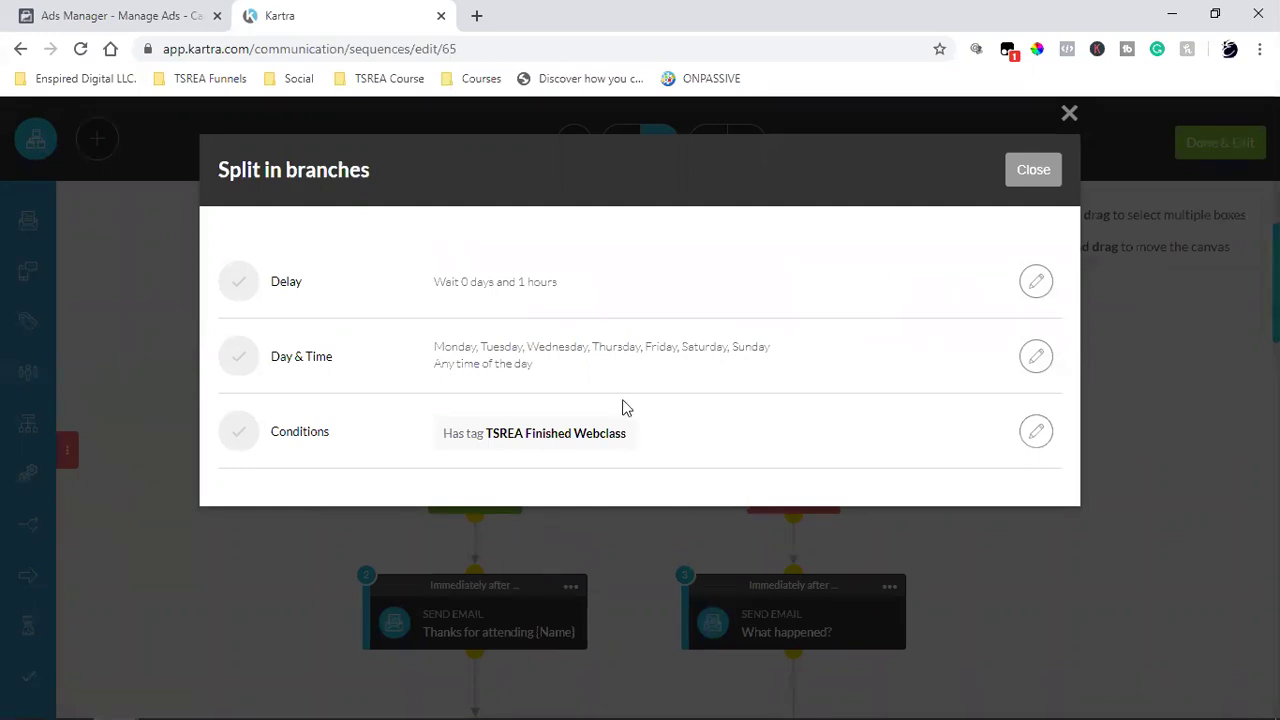
left_click(1027, 182)
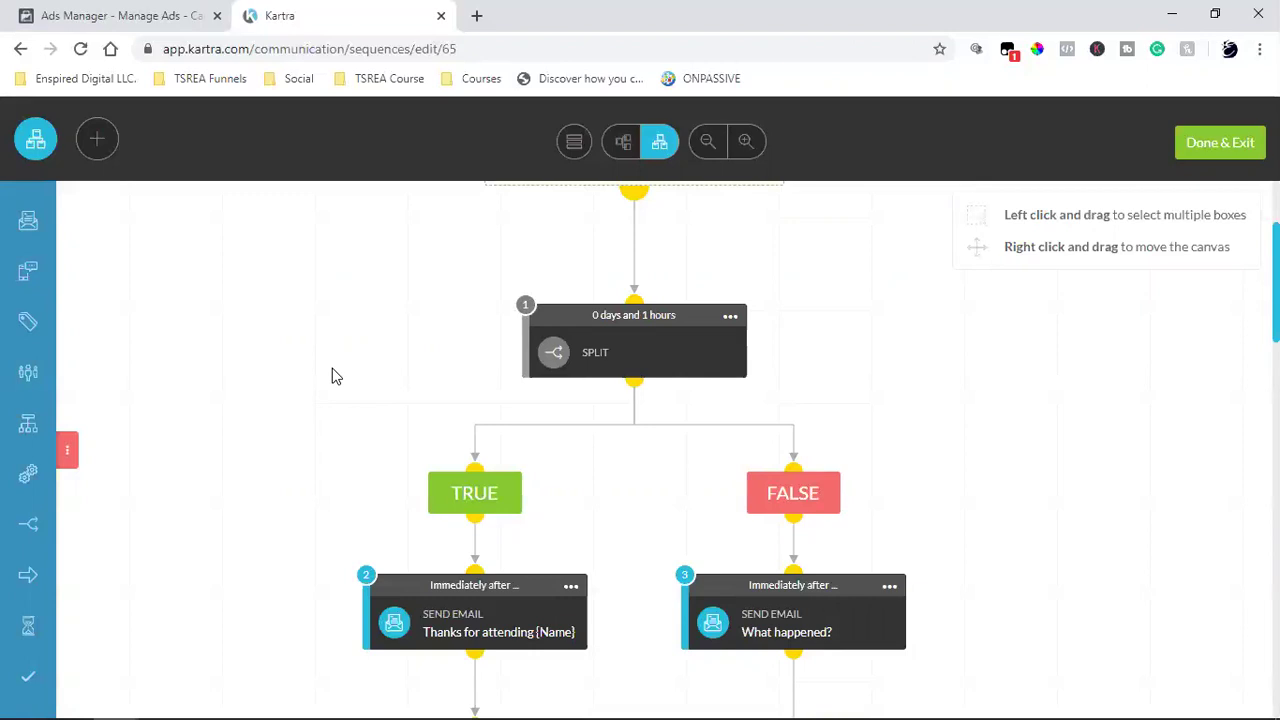
- Review the settings of the TRUE branch's "Thanks for attending {Name}" email, especially its recipients condition, and close them without changes
mouse_move(640, 345)
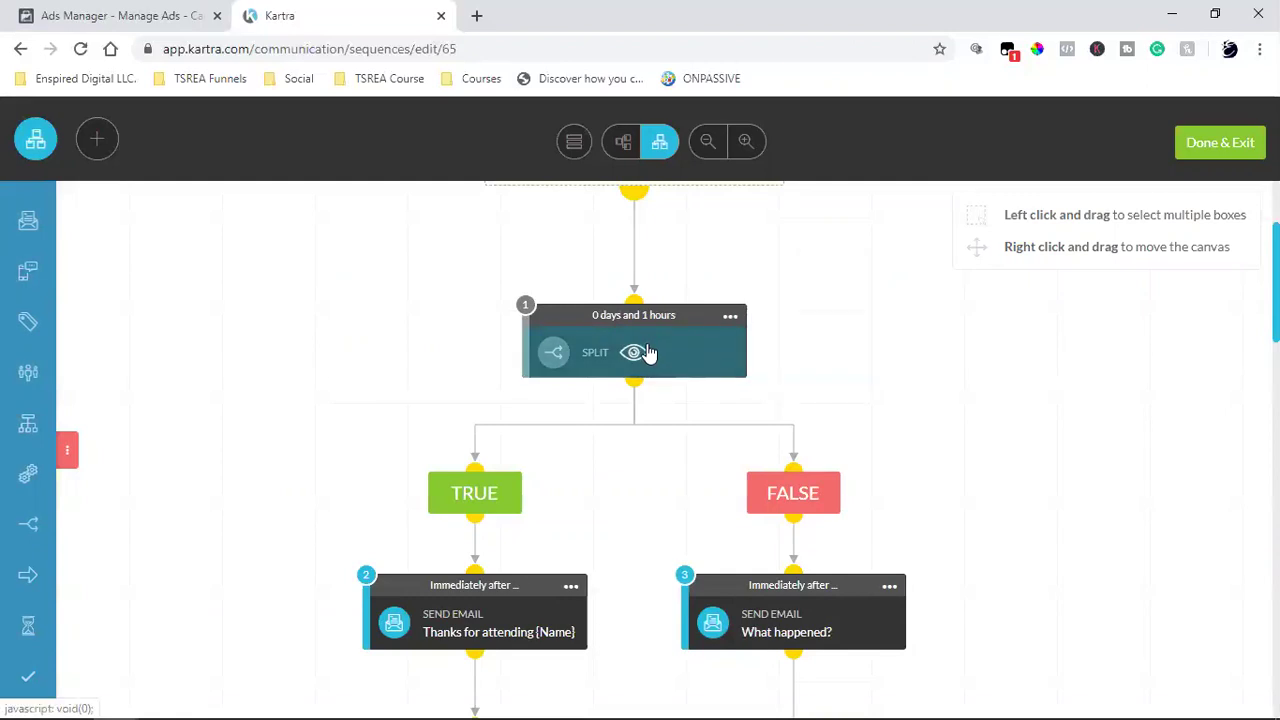
scroll(500, 290, "down", 2)
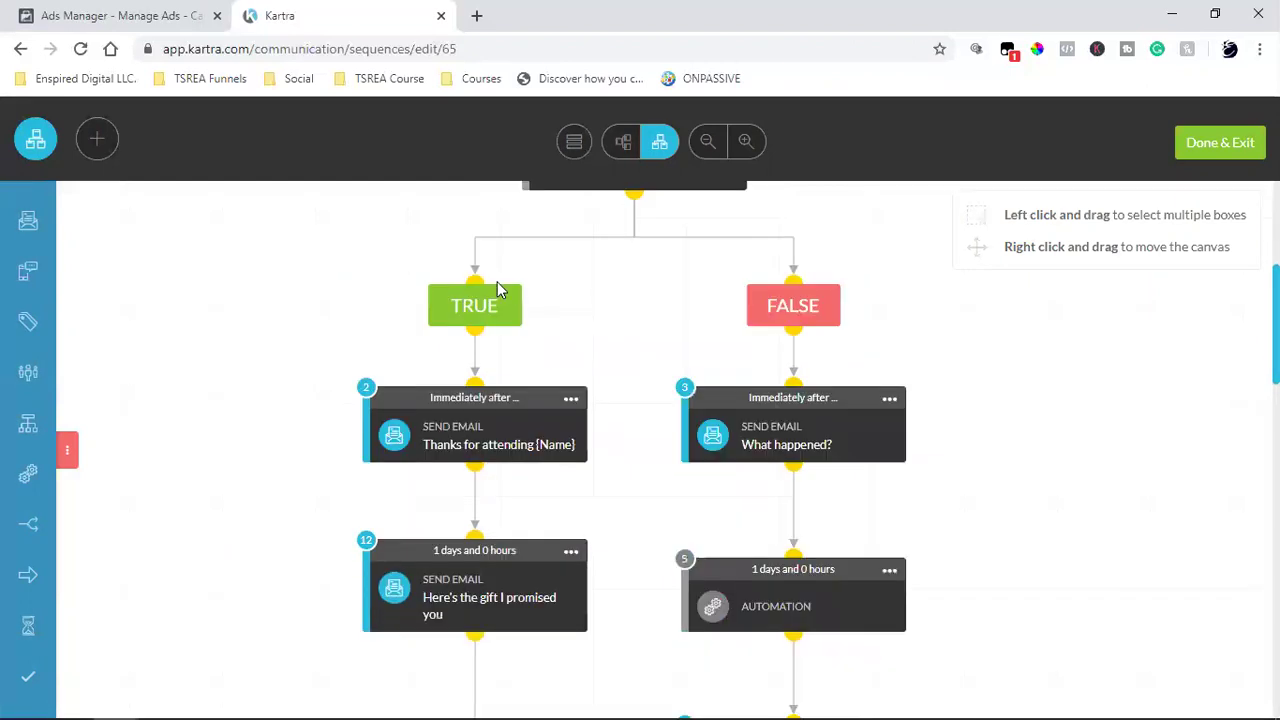
left_click(576, 398)
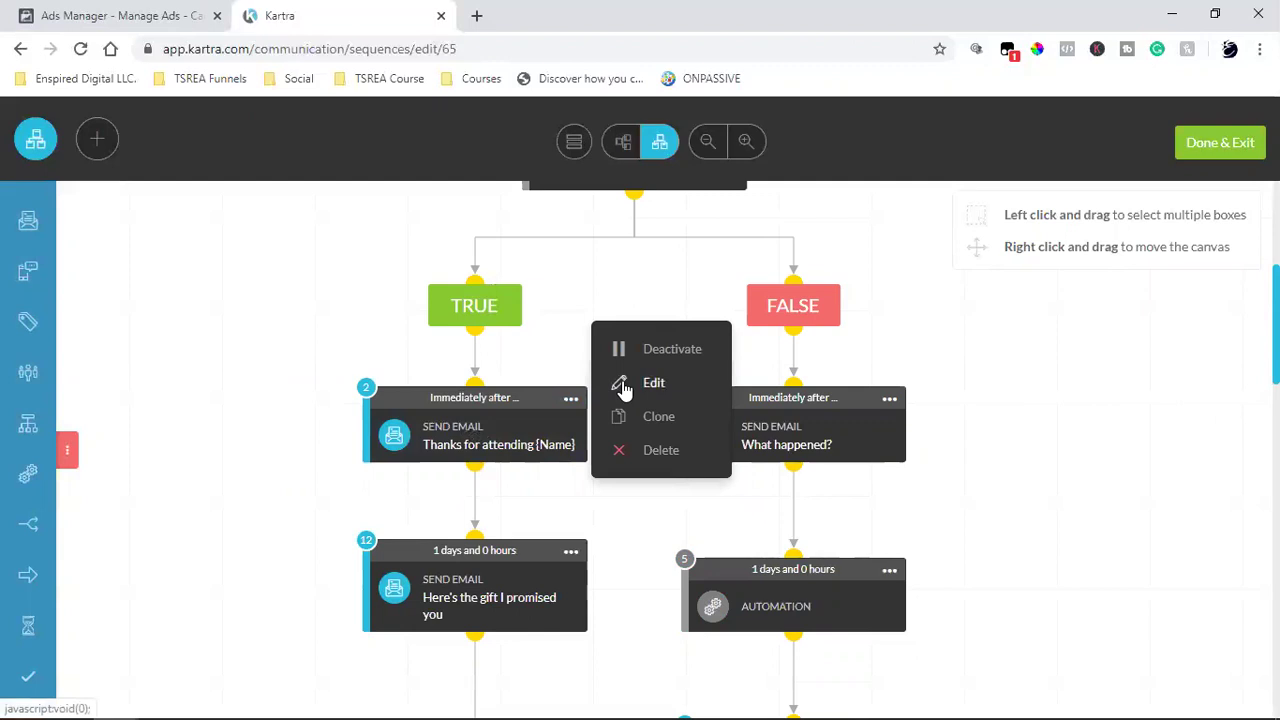
left_click(622, 385)
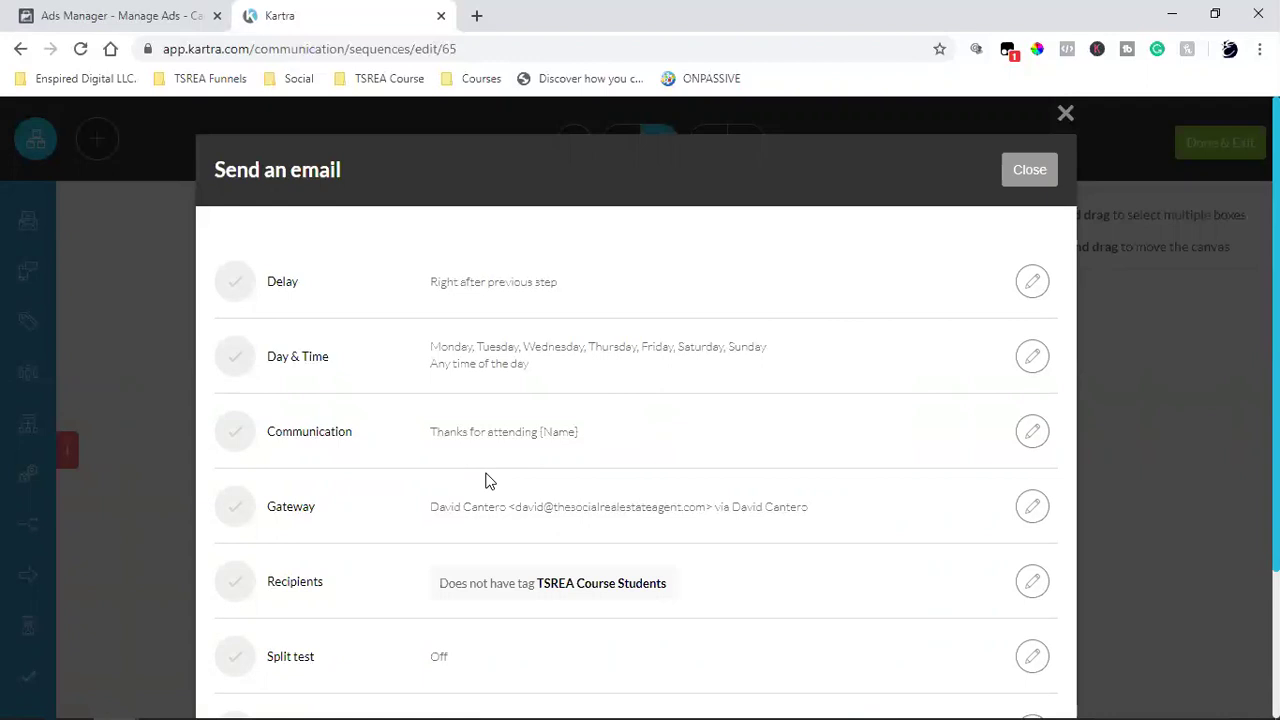
triple_click(513, 589)
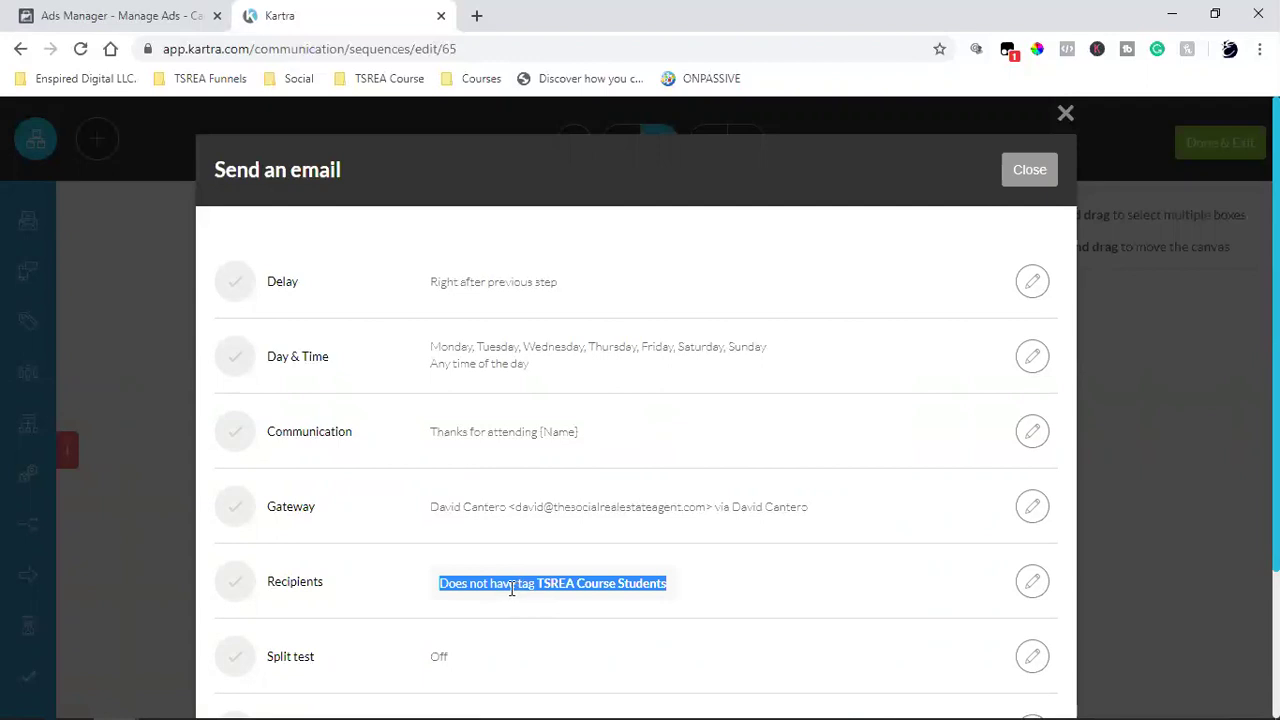
double_click(611, 583)
left_click(611, 583)
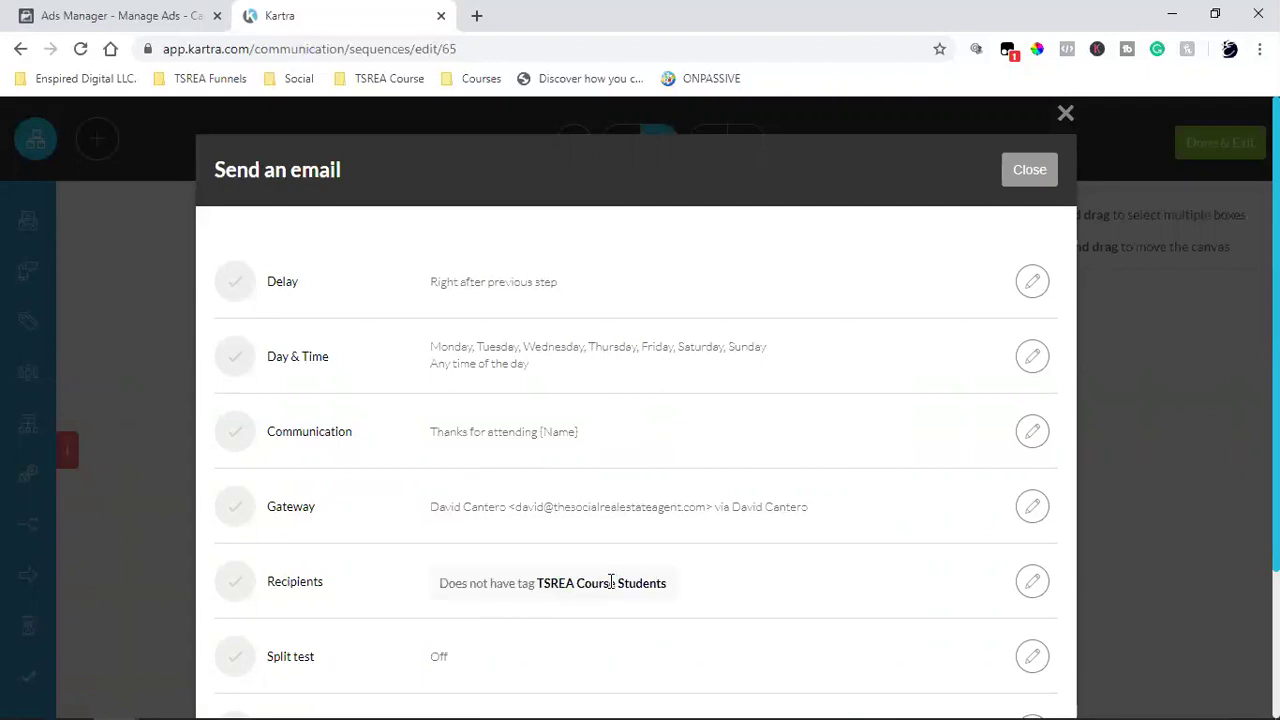
left_click(1017, 183)
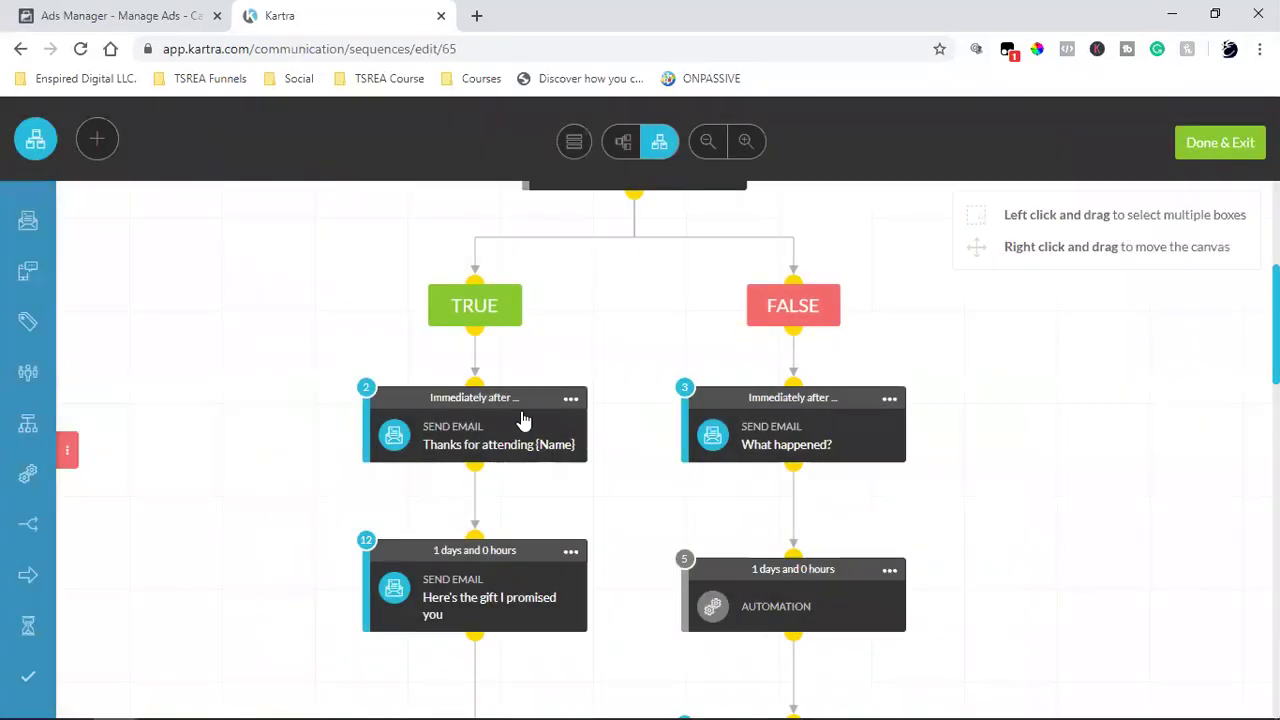
- Review the delay and recipients settings of the TRUE branch's "Here's the gift I promised you" email and close them without changes
mouse_move(472, 438)
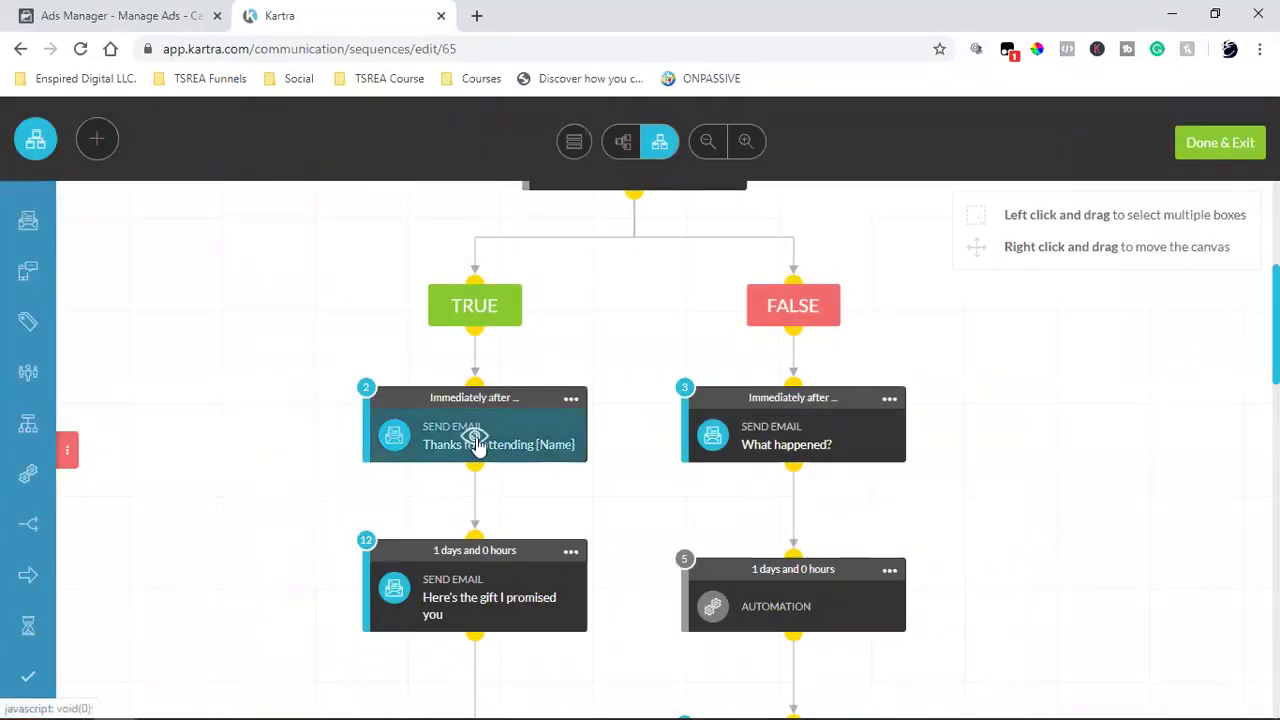
scroll(477, 445, "up", 2)
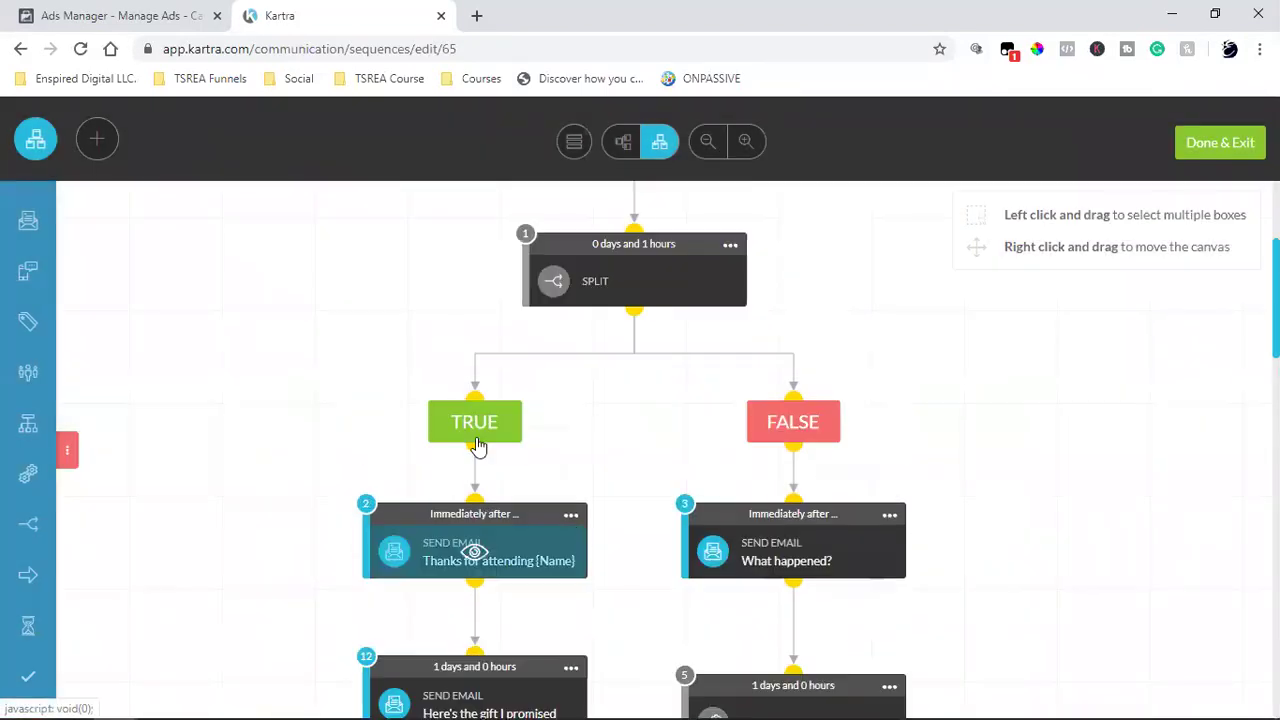
scroll(605, 390, "up", 2)
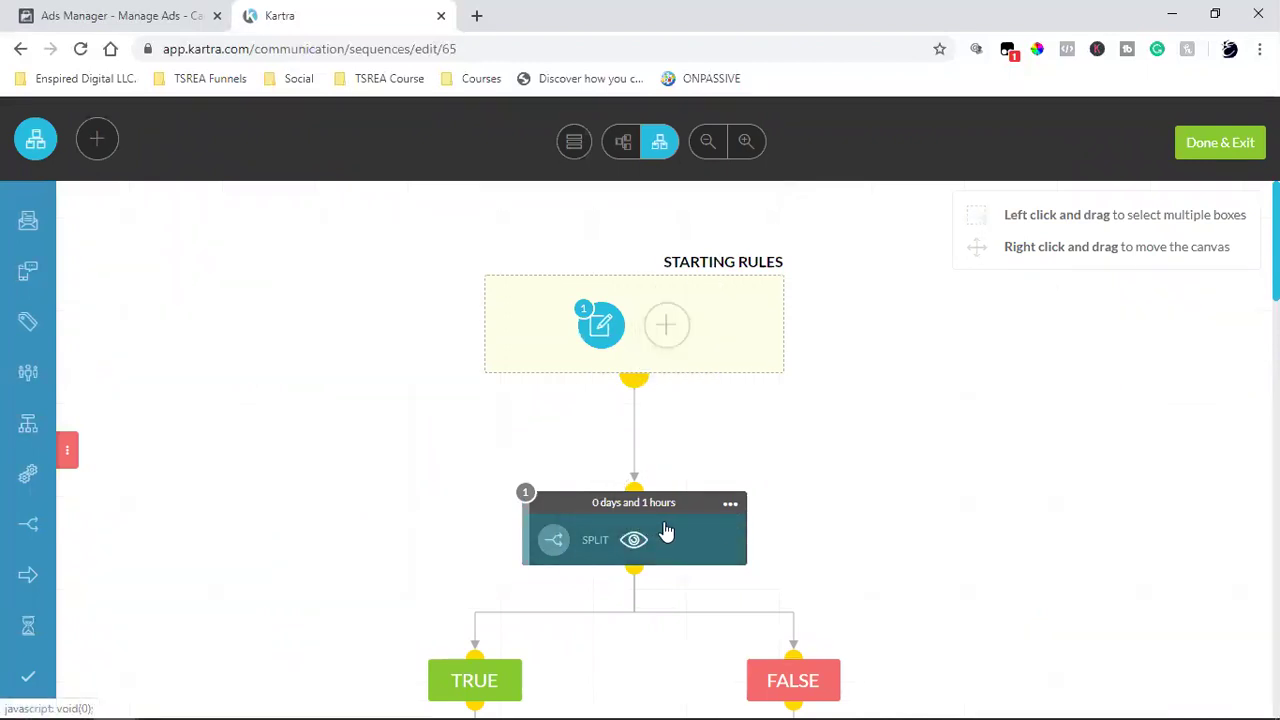
scroll(666, 531, "down", 2)
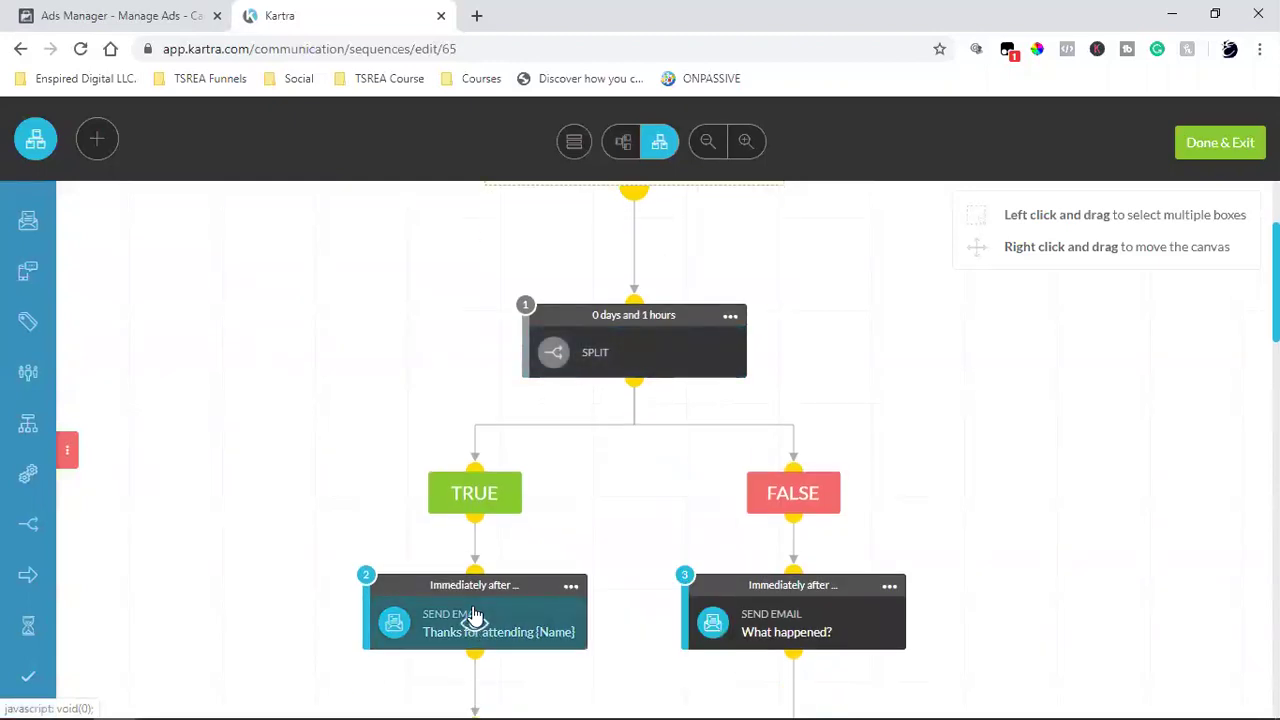
scroll(475, 615, "down", 4)
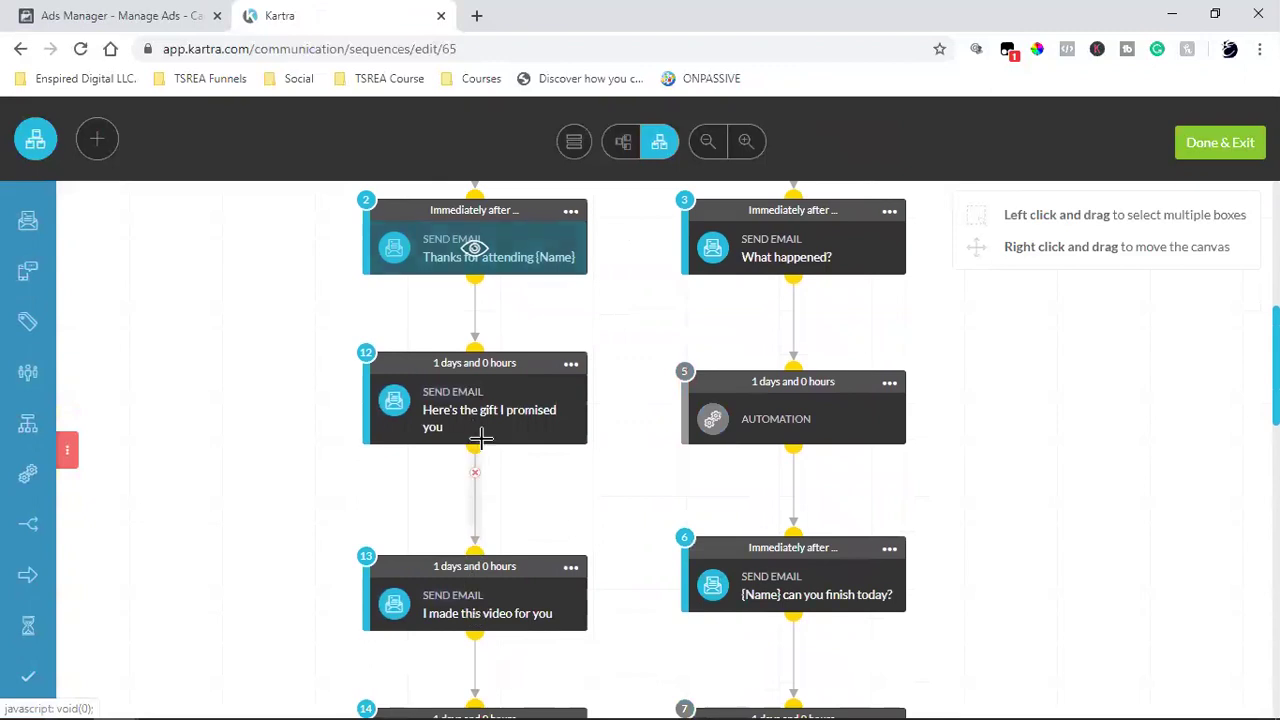
left_click(570, 364)
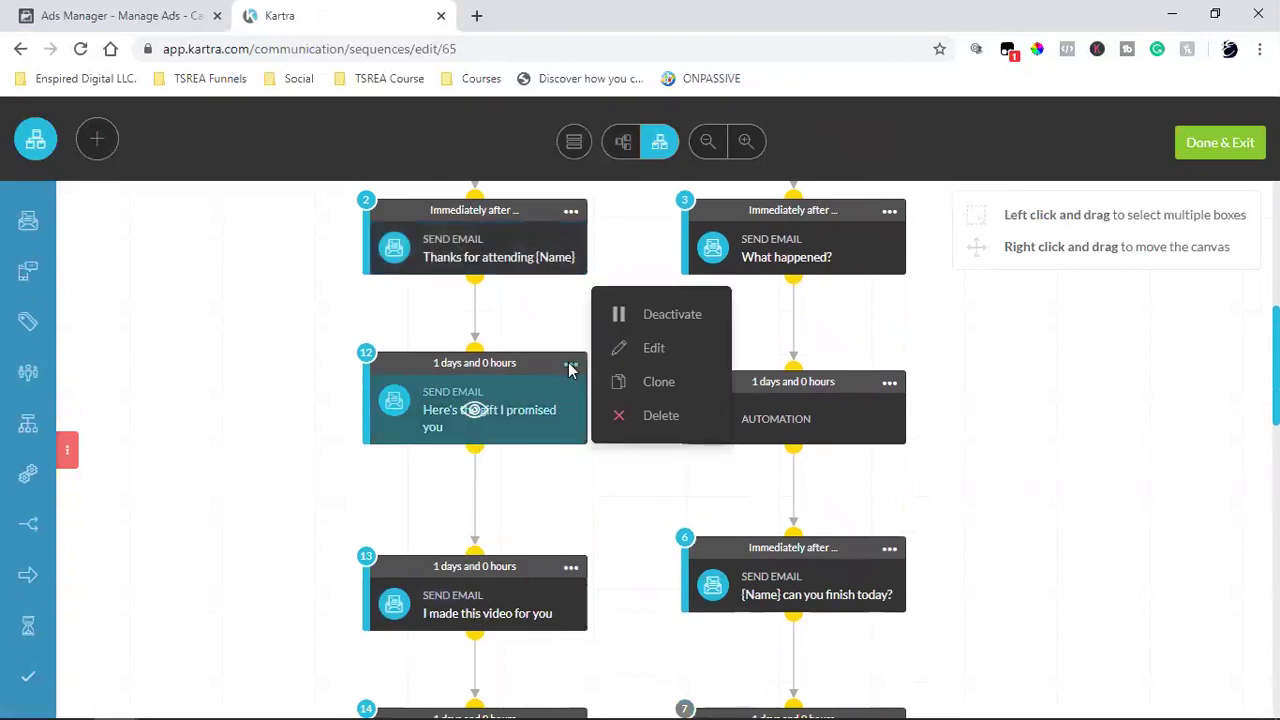
left_click(654, 348)
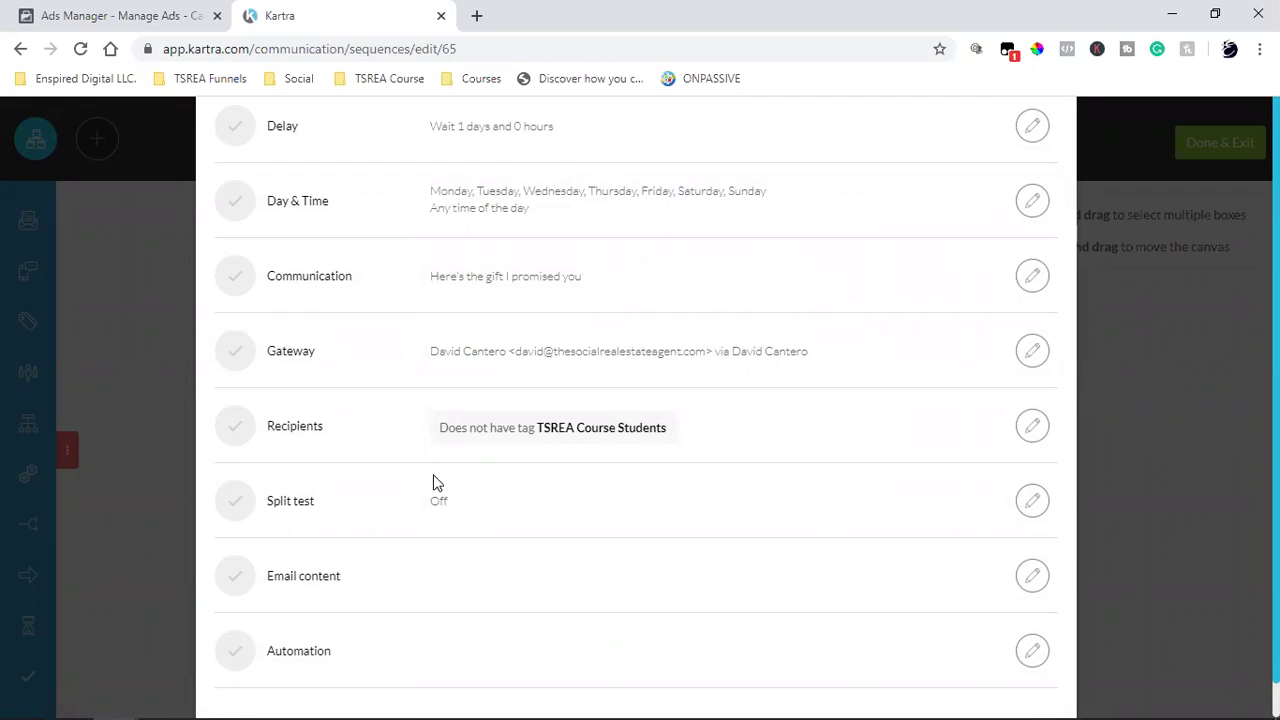
scroll(620, 500, "up", 2)
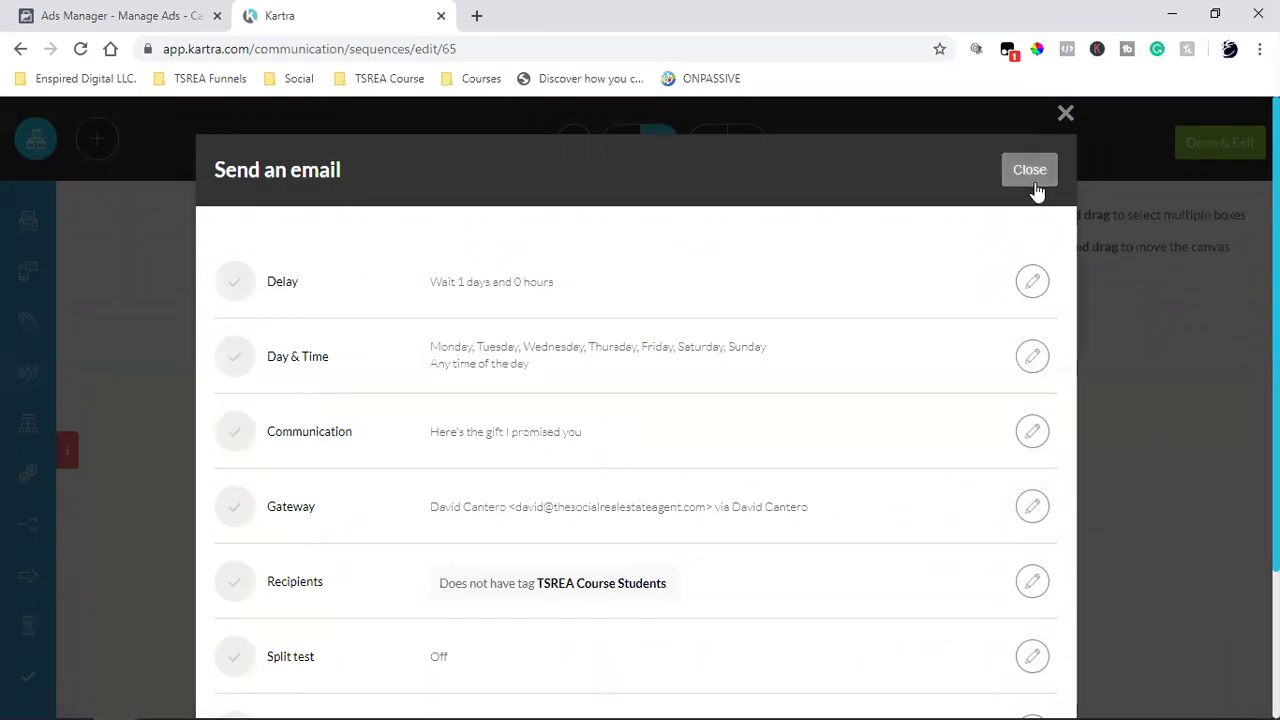
key("Escape")
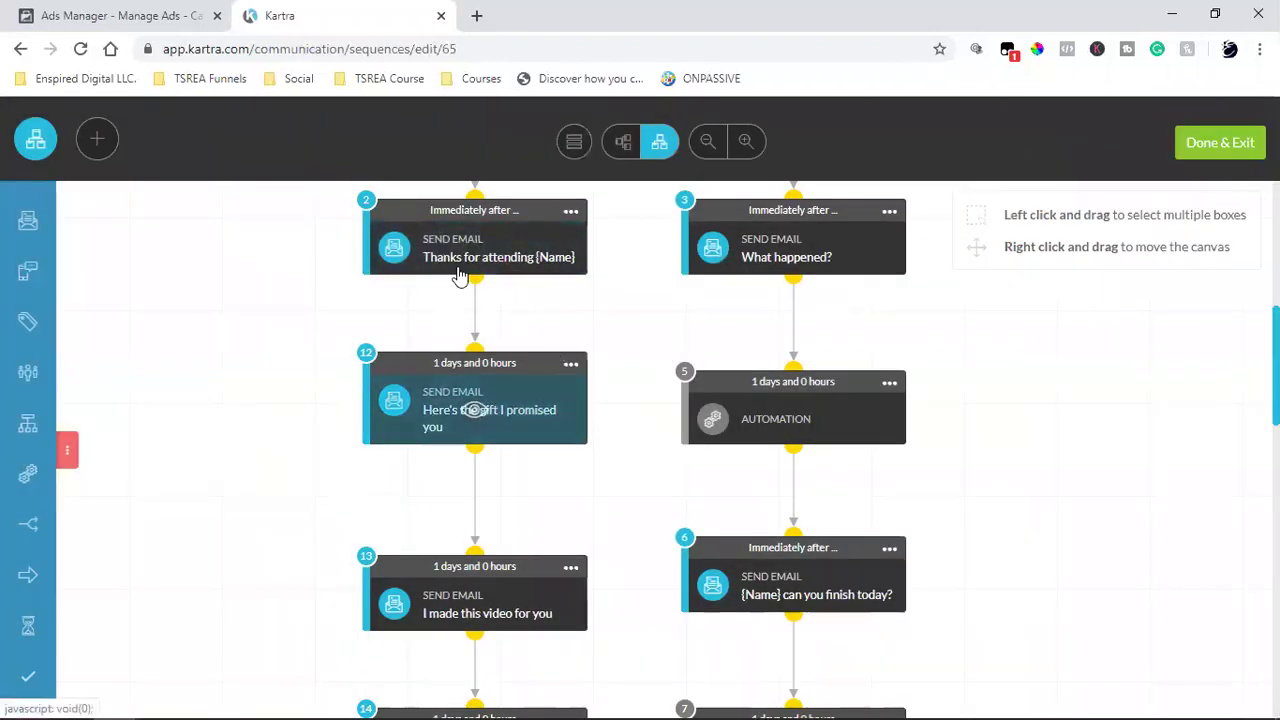
- Open the settings of the TRUE branch's "Agents wasting time doing Facebook Live" email and examine its delay and its day and time
scroll(453, 338, "down", 1)
scroll(457, 400, "down", 1)
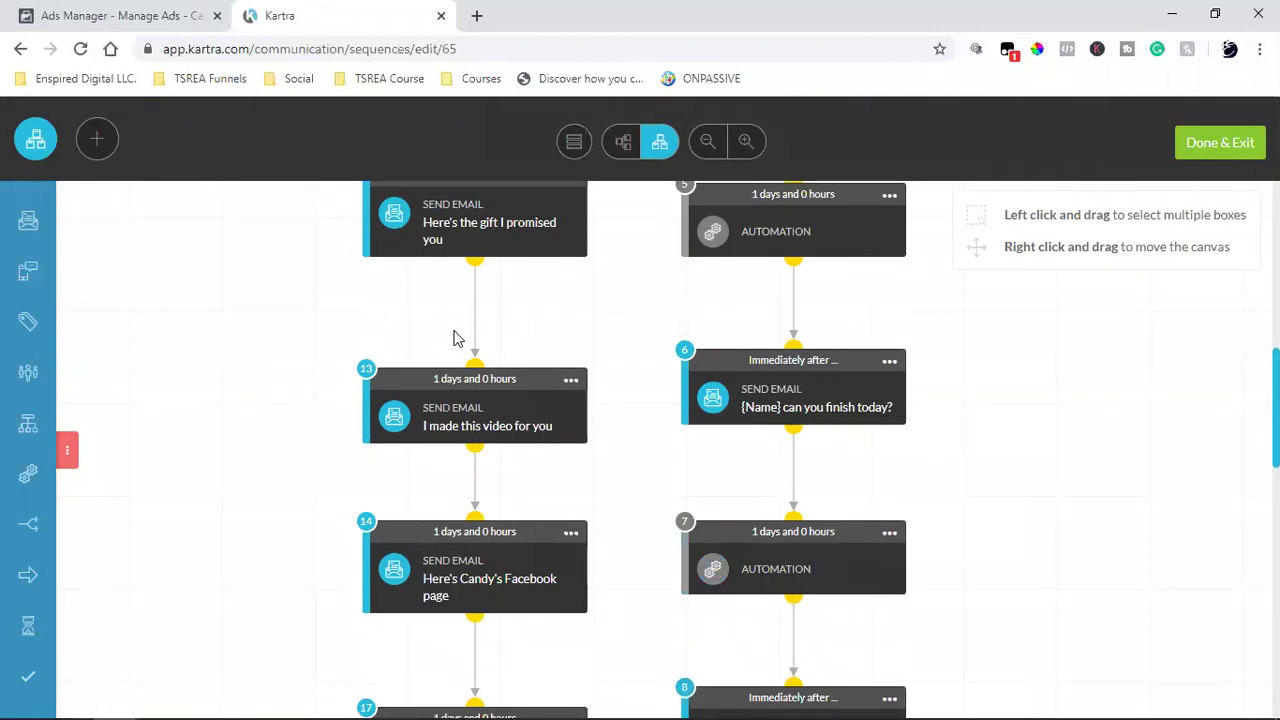
scroll(471, 406, "down", 2)
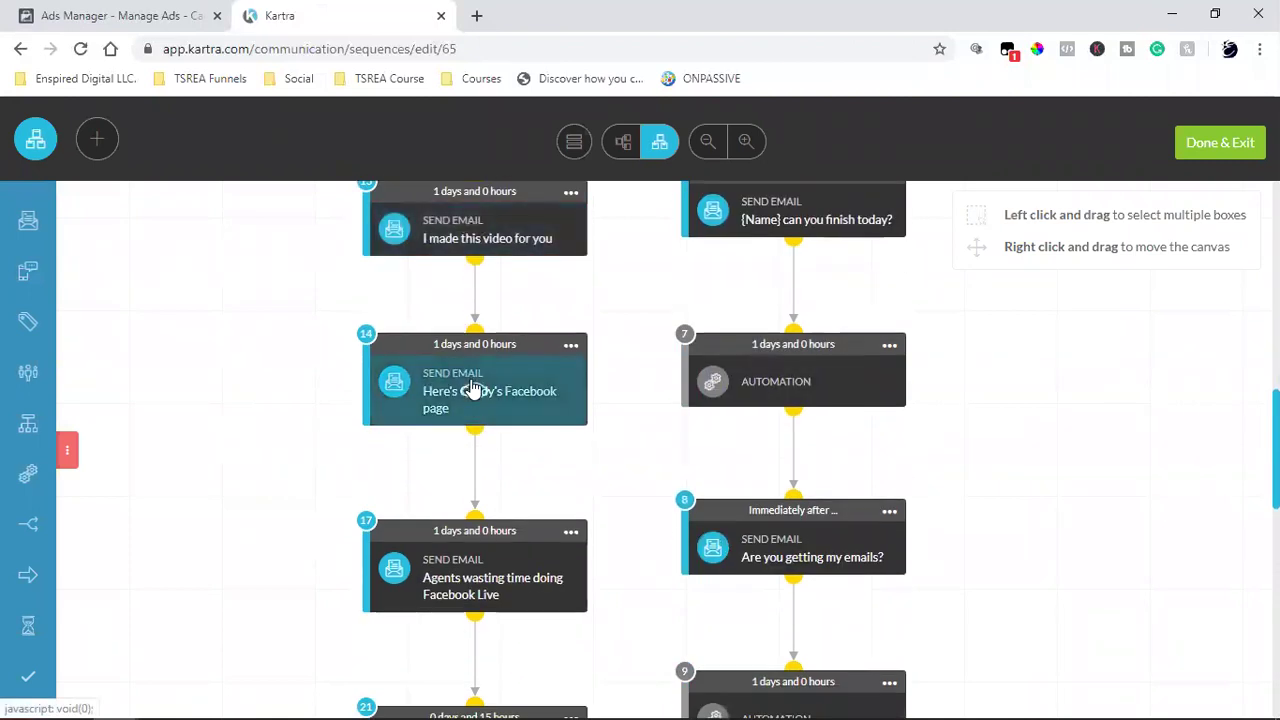
scroll(472, 388, "down", 2)
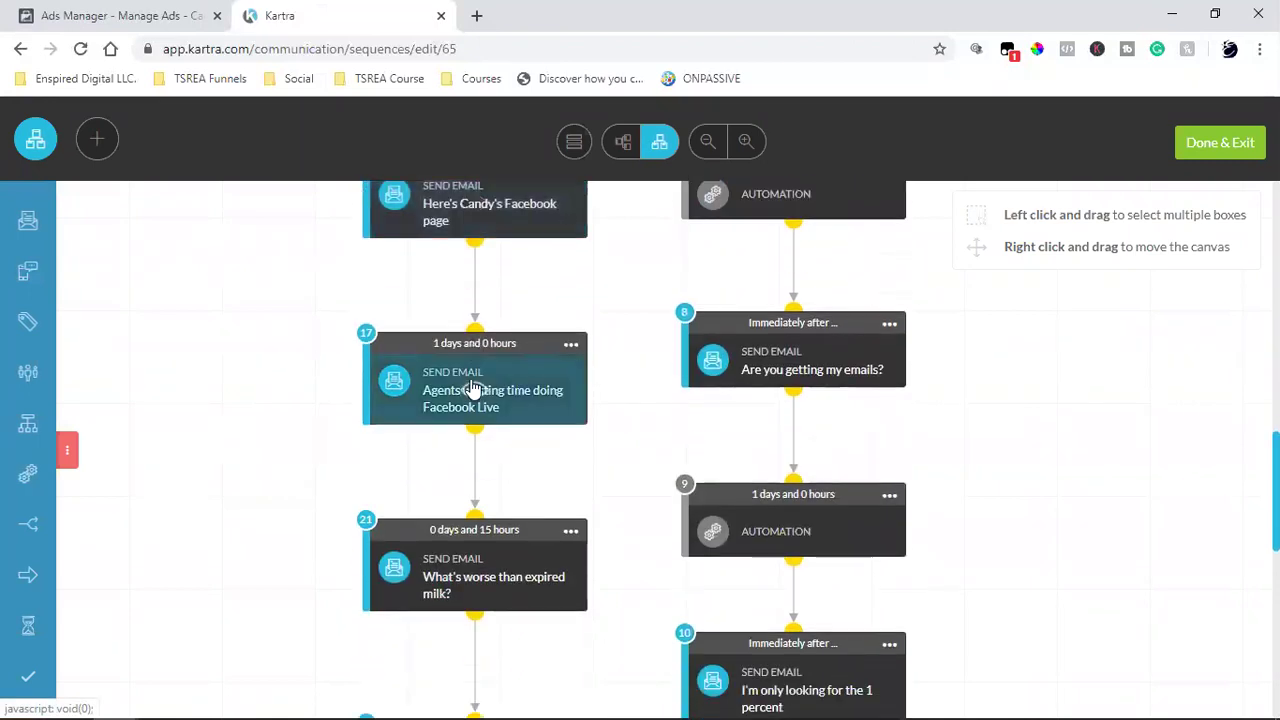
left_click(570, 343)
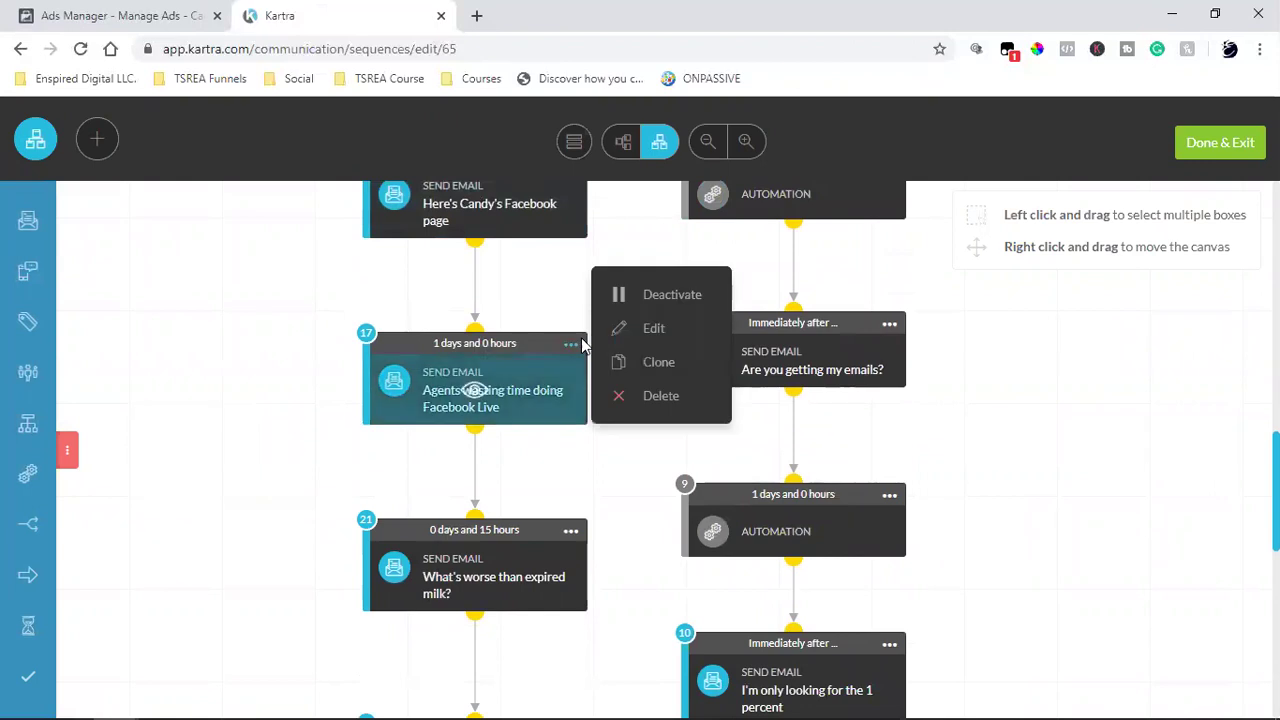
left_click(645, 330)
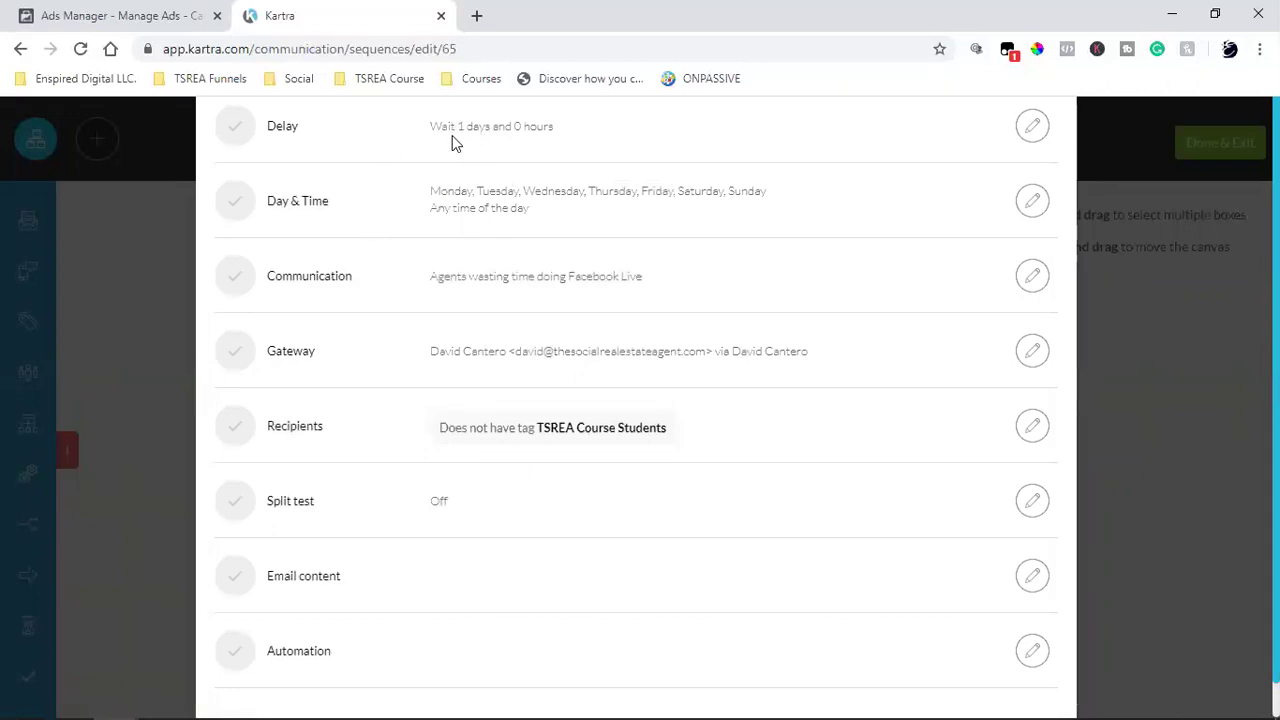
scroll(505, 138, "up", 2)
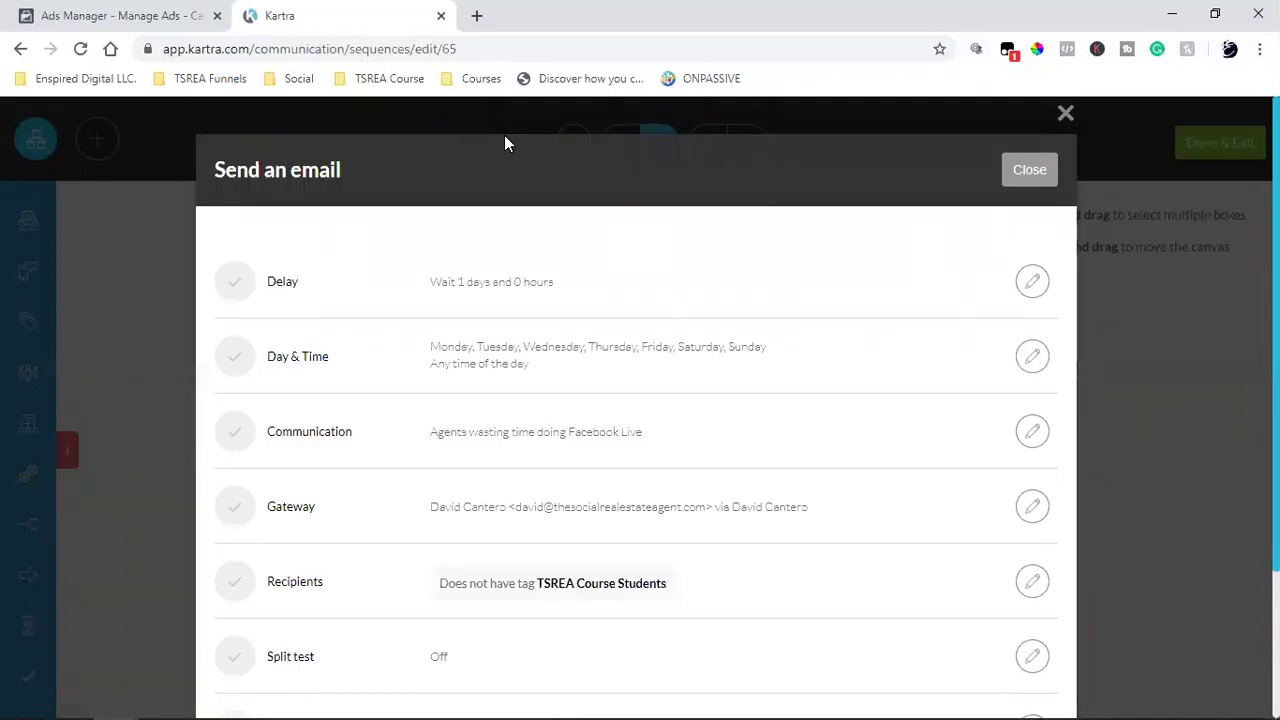
triple_click(491, 277)
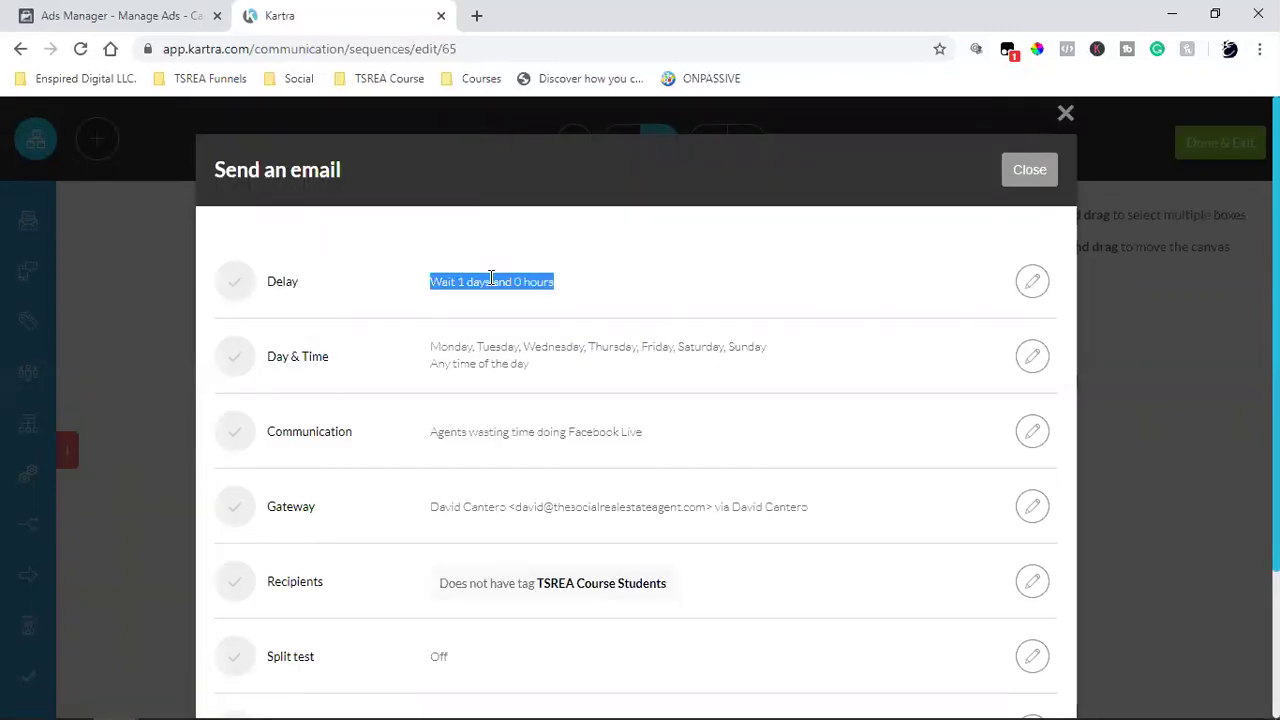
left_click(472, 350)
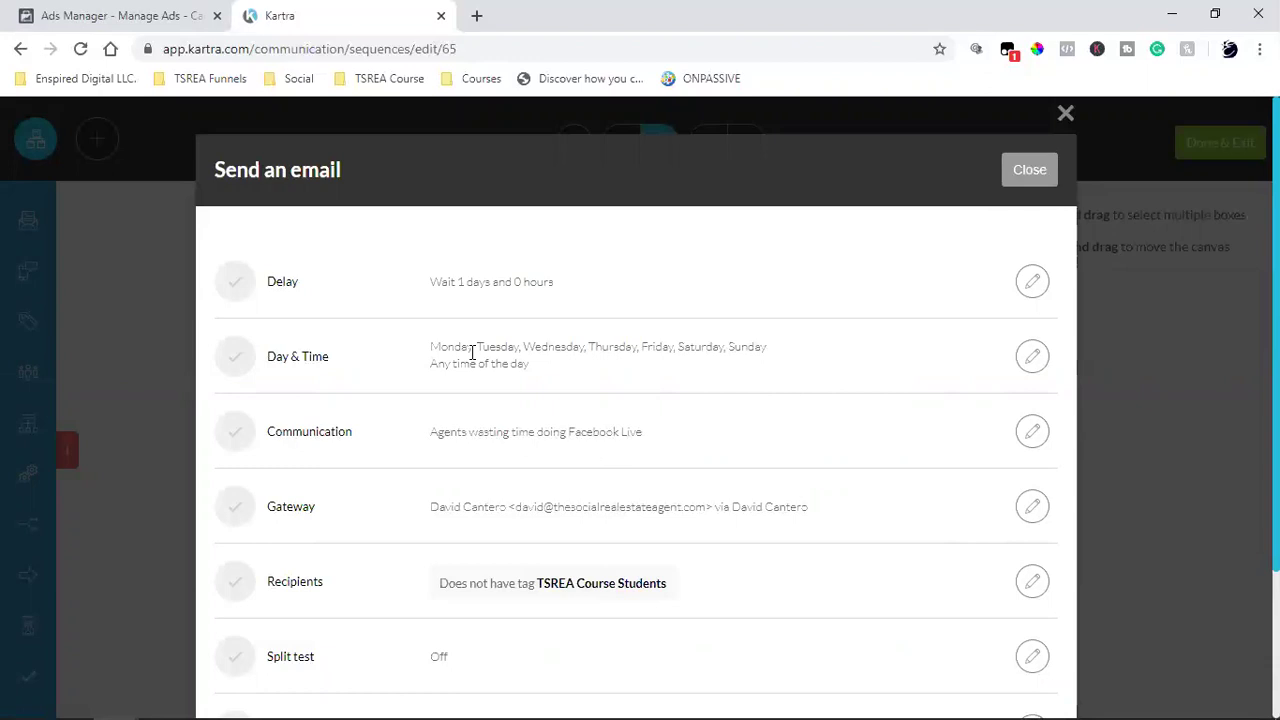
triple_click(472, 350)
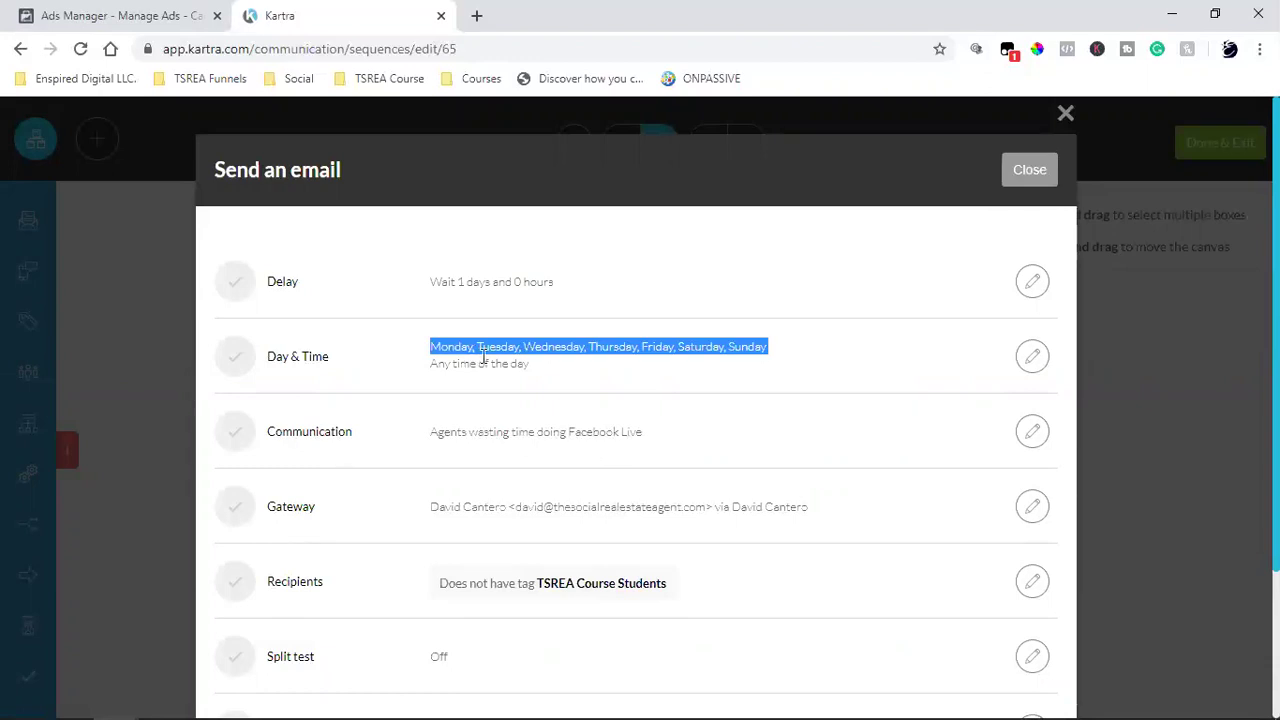
left_click(448, 360)
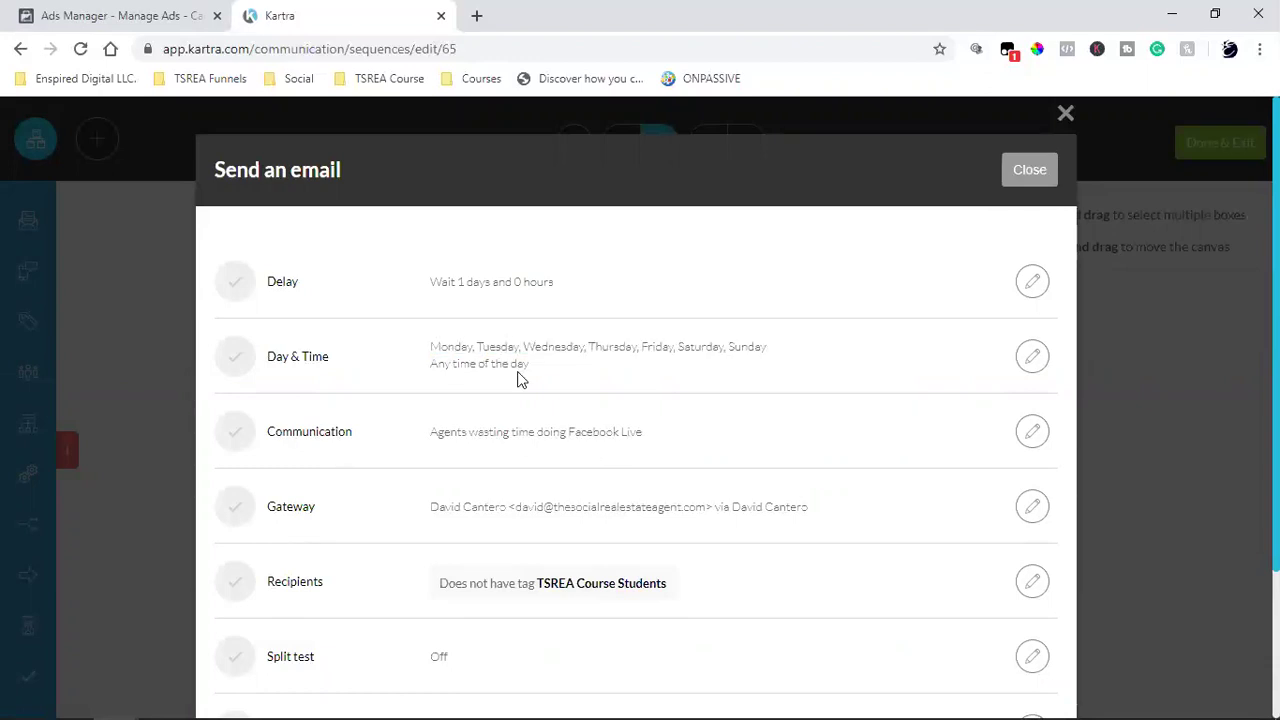
- Examine the communication, gateway and recipients settings of the "Agents wasting time doing Facebook Live" email
double_click(524, 434)
triple_click(524, 434)
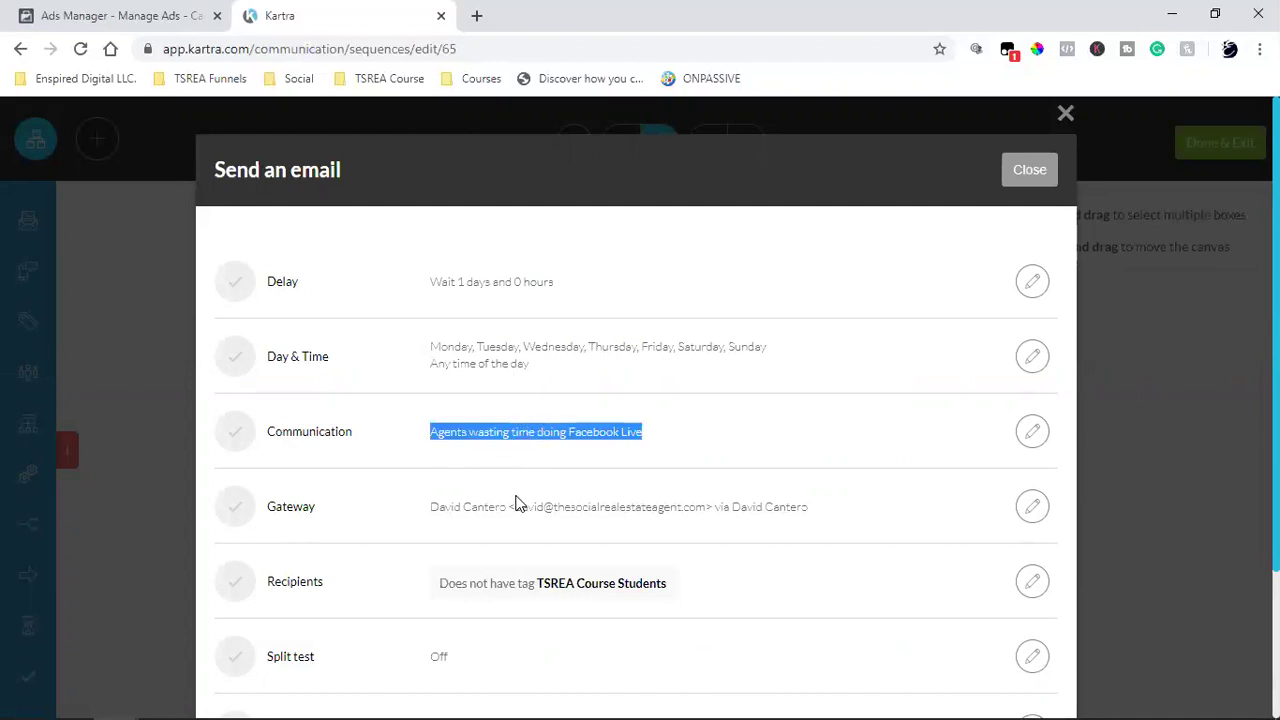
left_click(638, 511)
triple_click(638, 511)
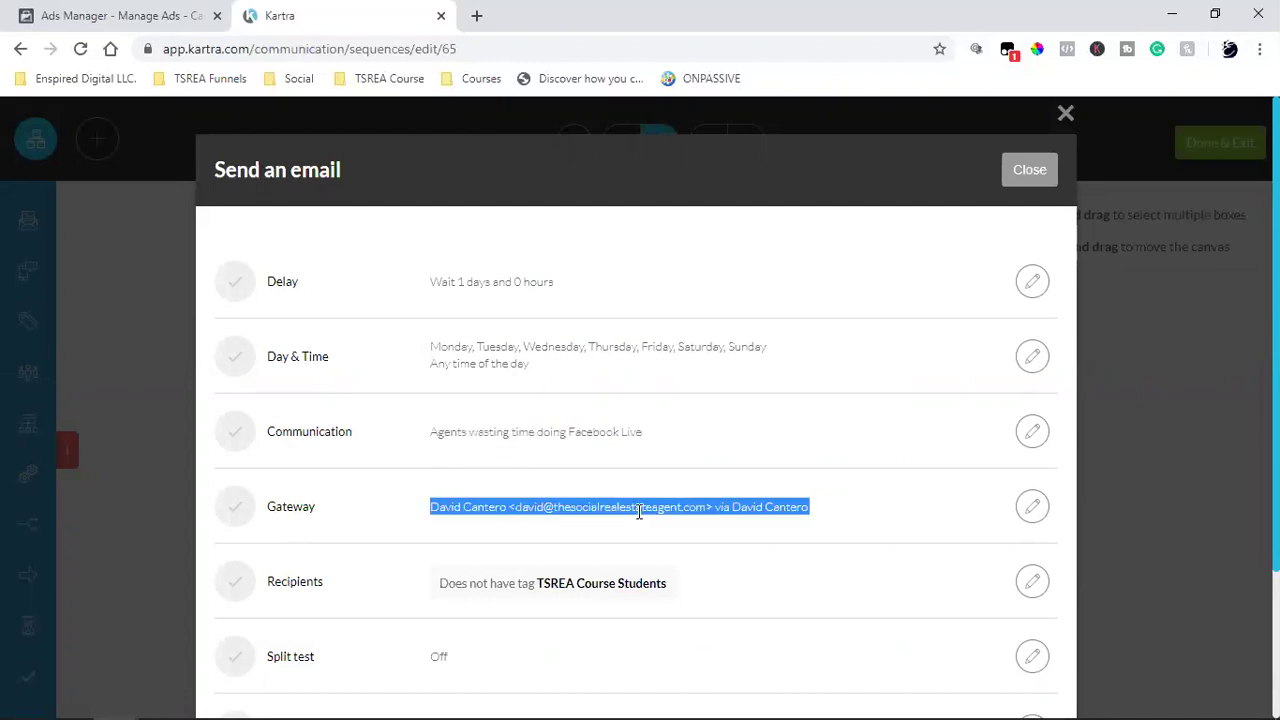
scroll(638, 511, "down", 2)
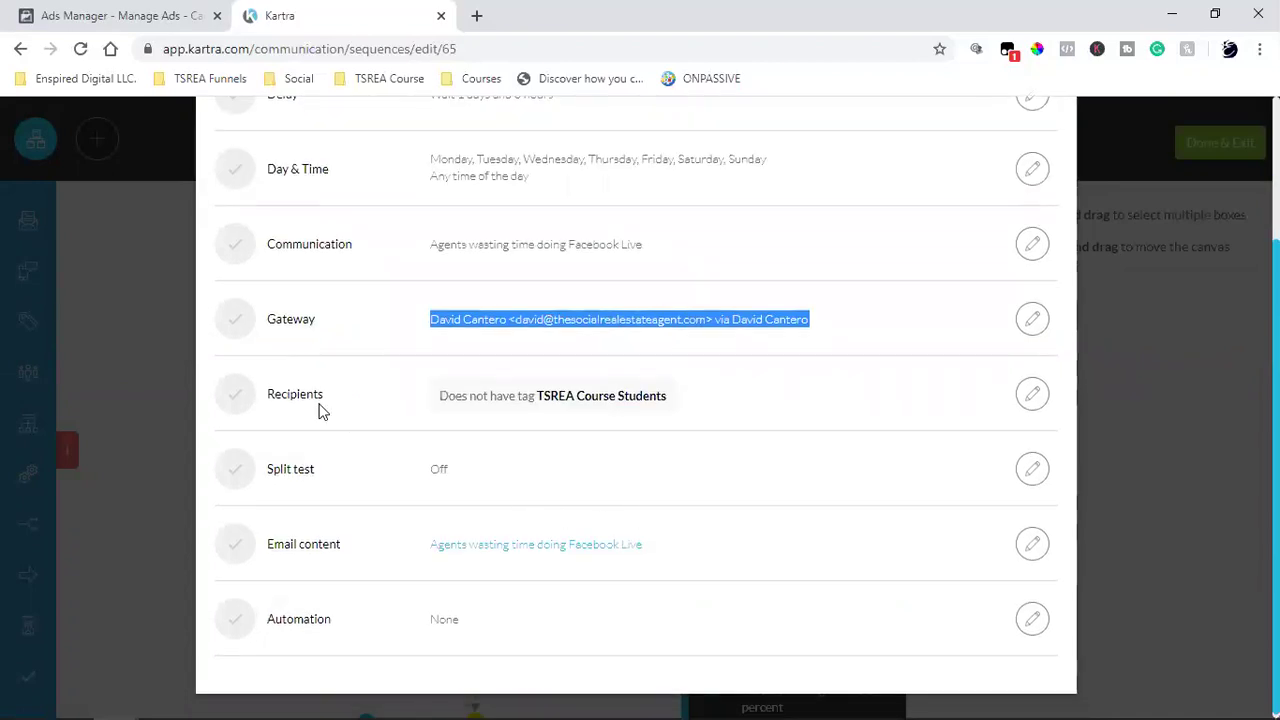
double_click(608, 398)
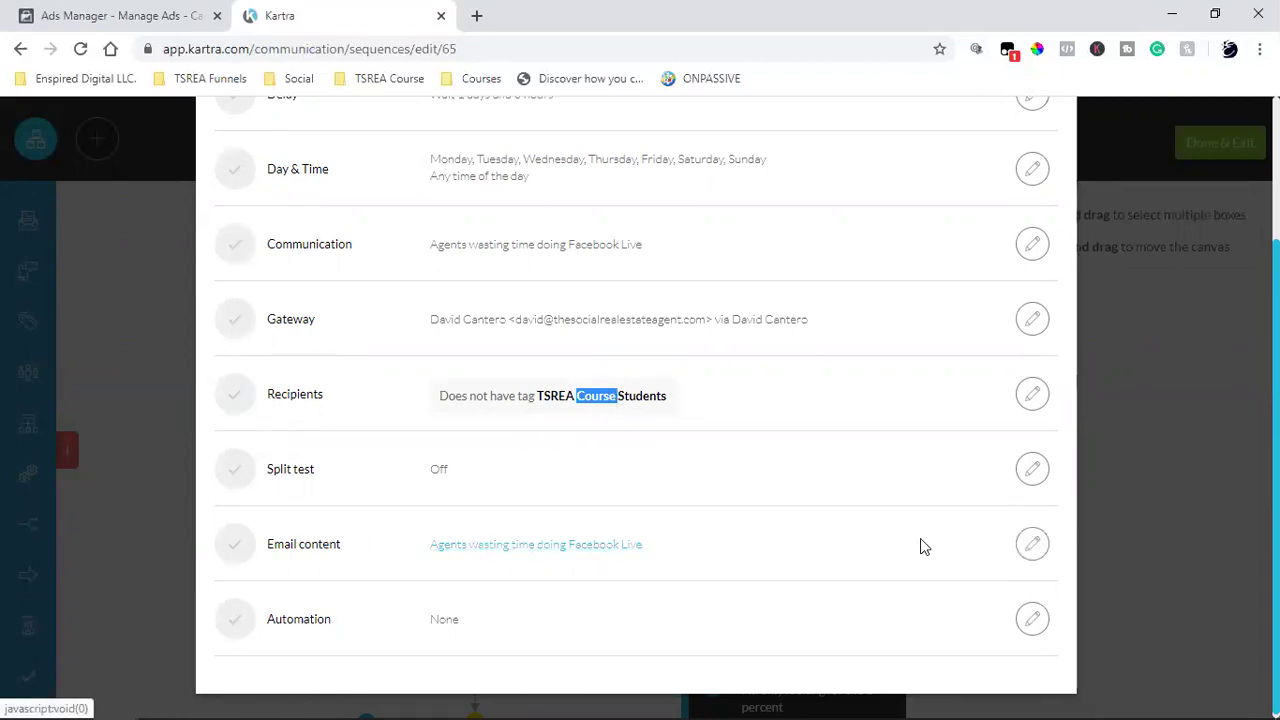
- Review the email content and communication settings of the "Agents wasting time doing Facebook Live" email and close them without changes
left_click(1033, 545)
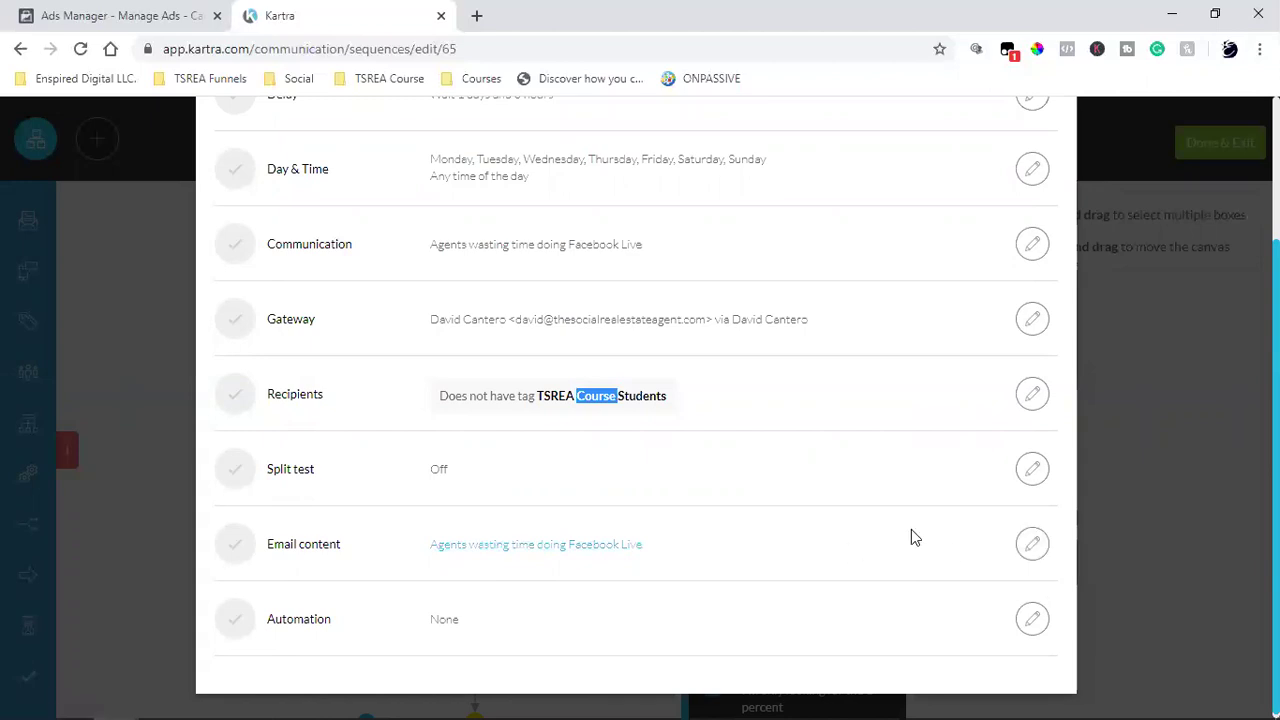
scroll(907, 535, "up", 2)
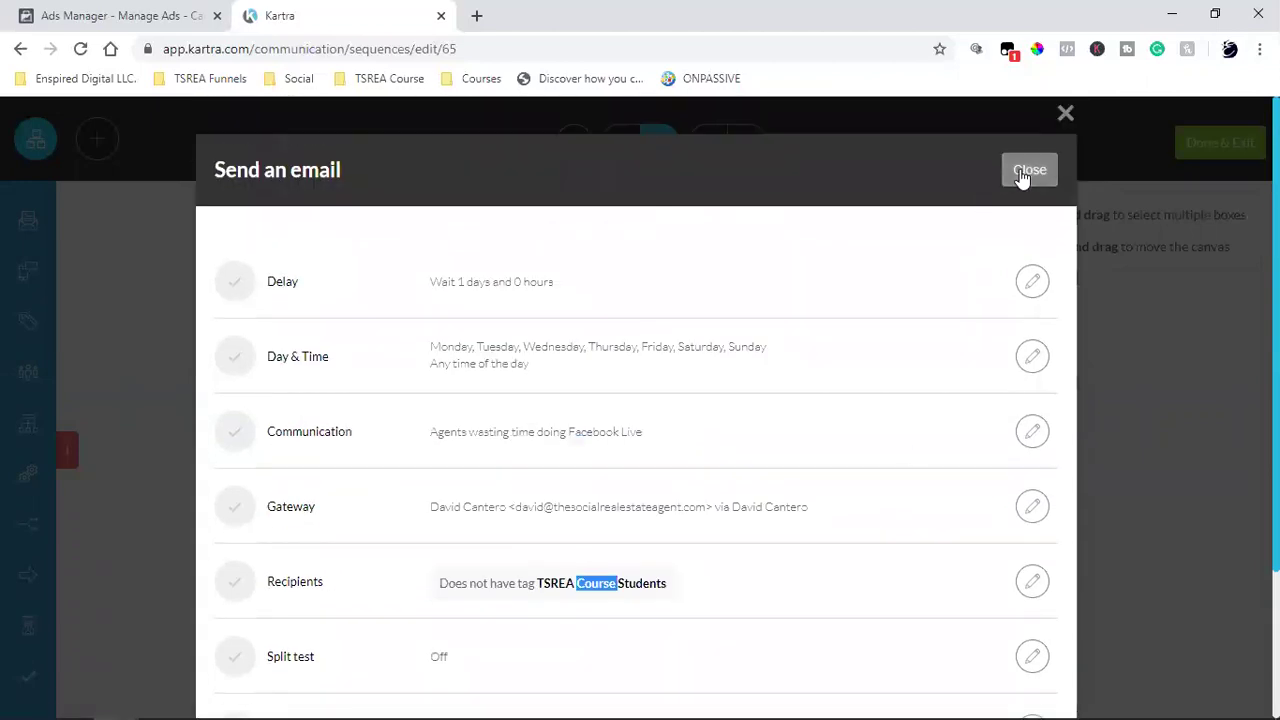
triple_click(491, 425)
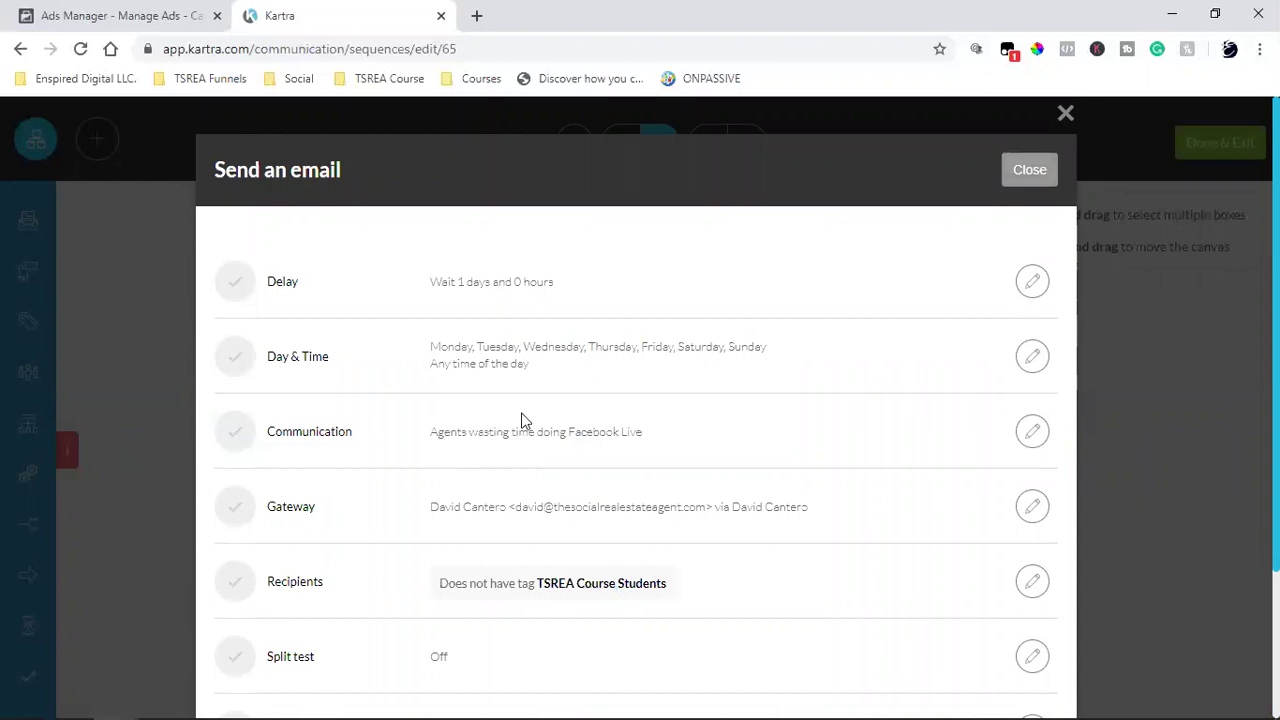
key("Escape")
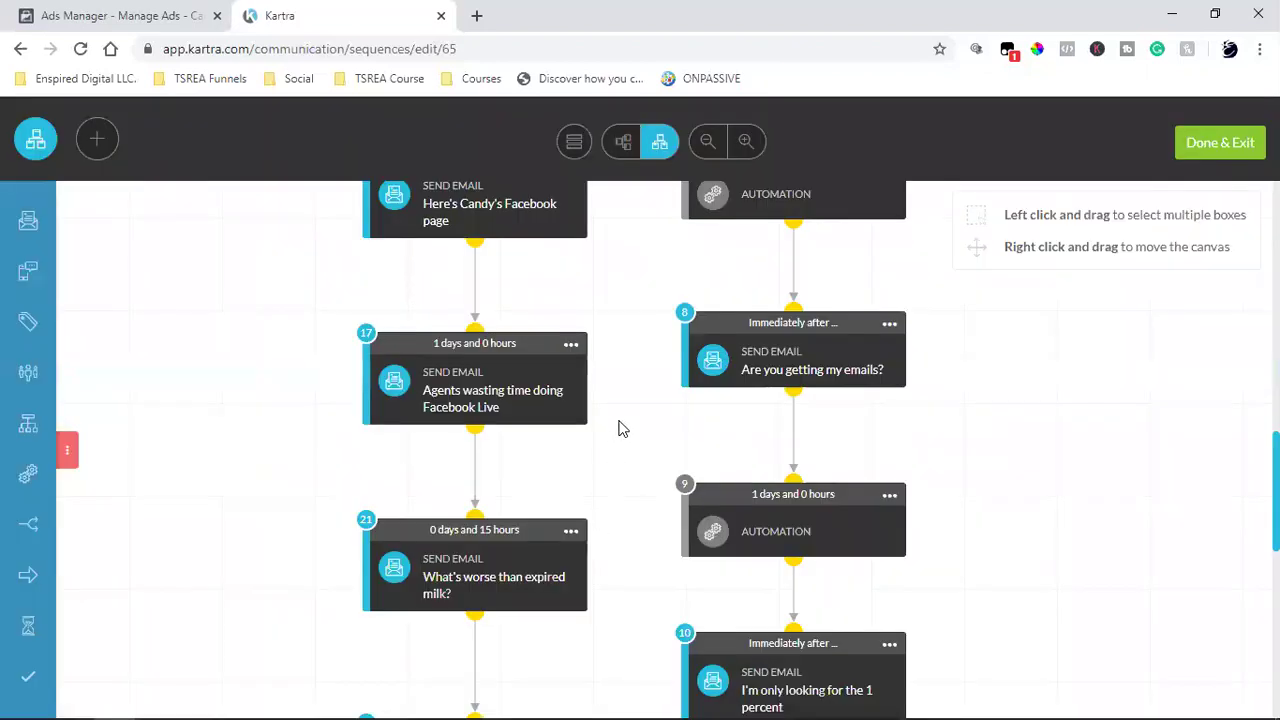
- Look over the TRUE branch's remaining emails from "What's worse than expired milk?" down to the closing automation
scroll(630, 415, "down", 2)
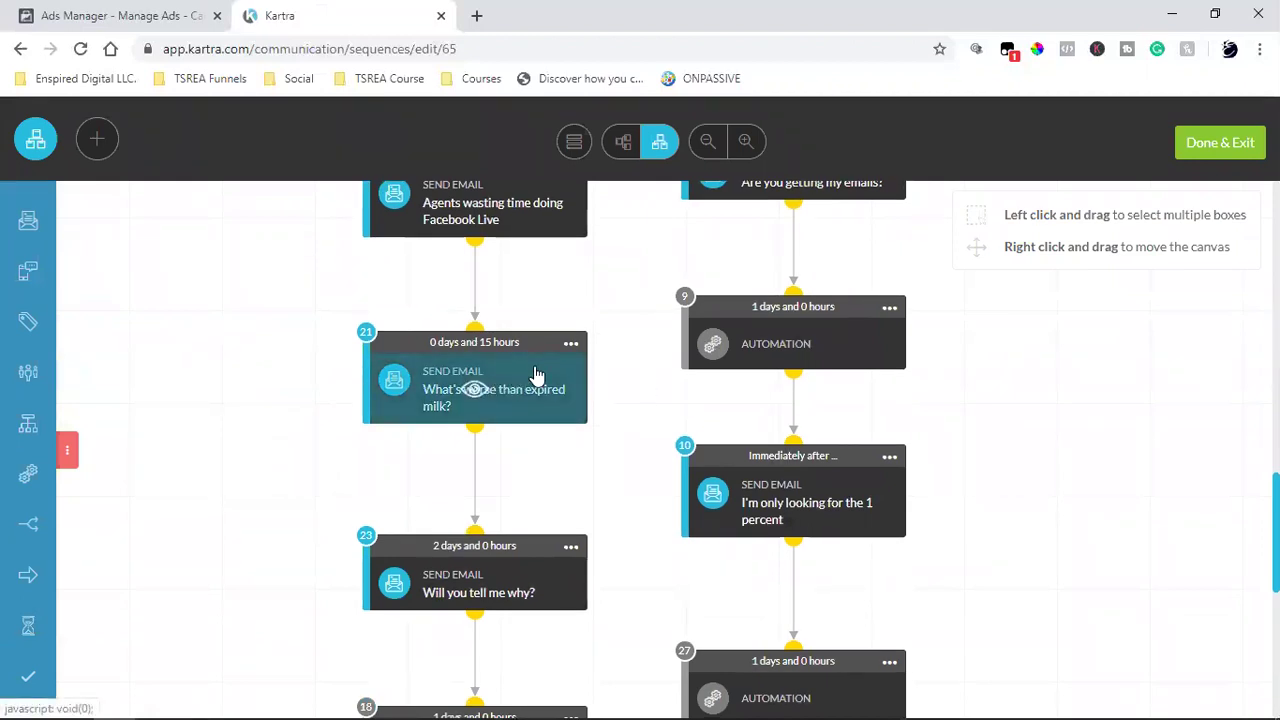
left_click(566, 345)
scroll(563, 353, "down", 2)
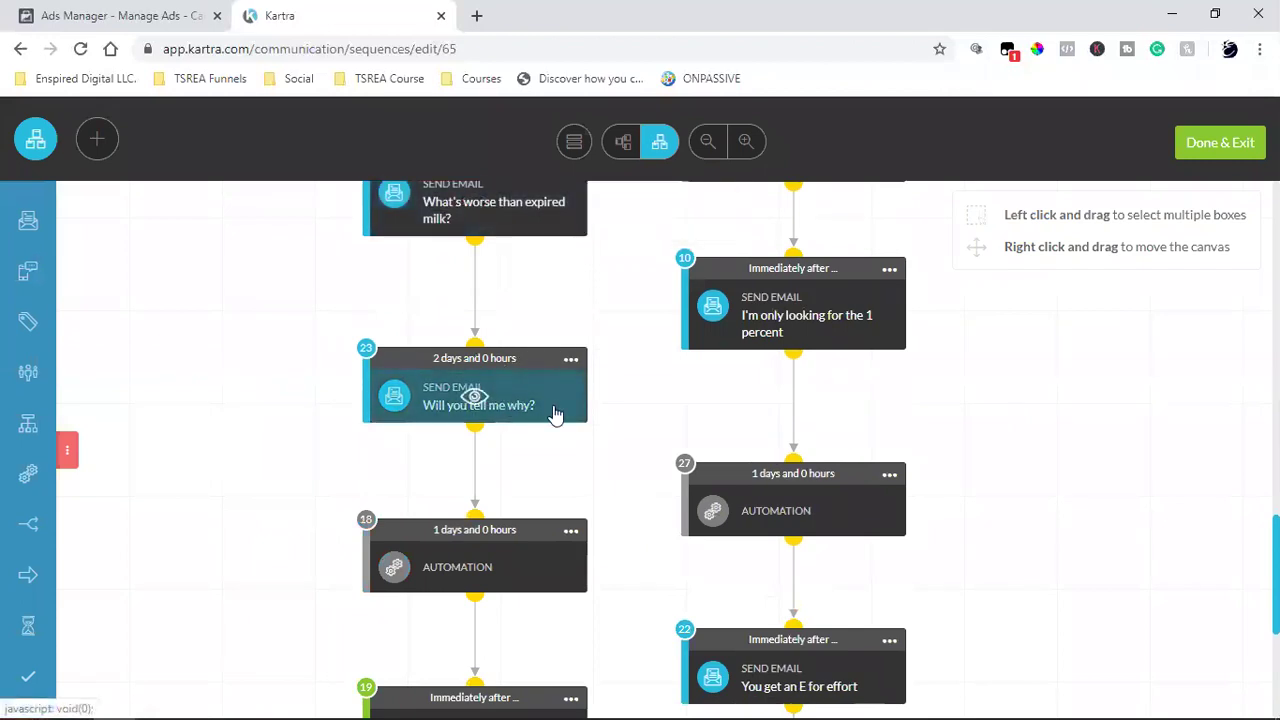
scroll(634, 486, "down", 2)
left_click(571, 343)
- Point out the Automation element among the available sequence steps and collapse the list without adding anything
left_click(66, 450)
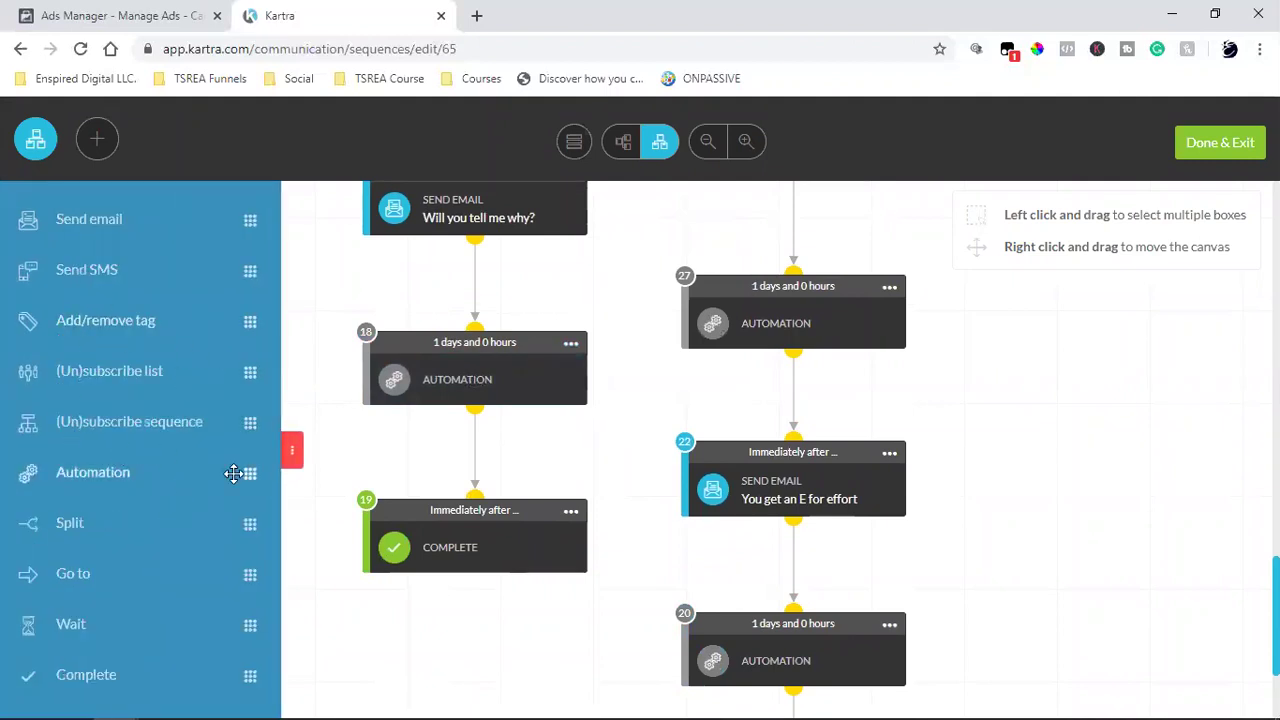
left_click_drag(245, 473, 493, 347)
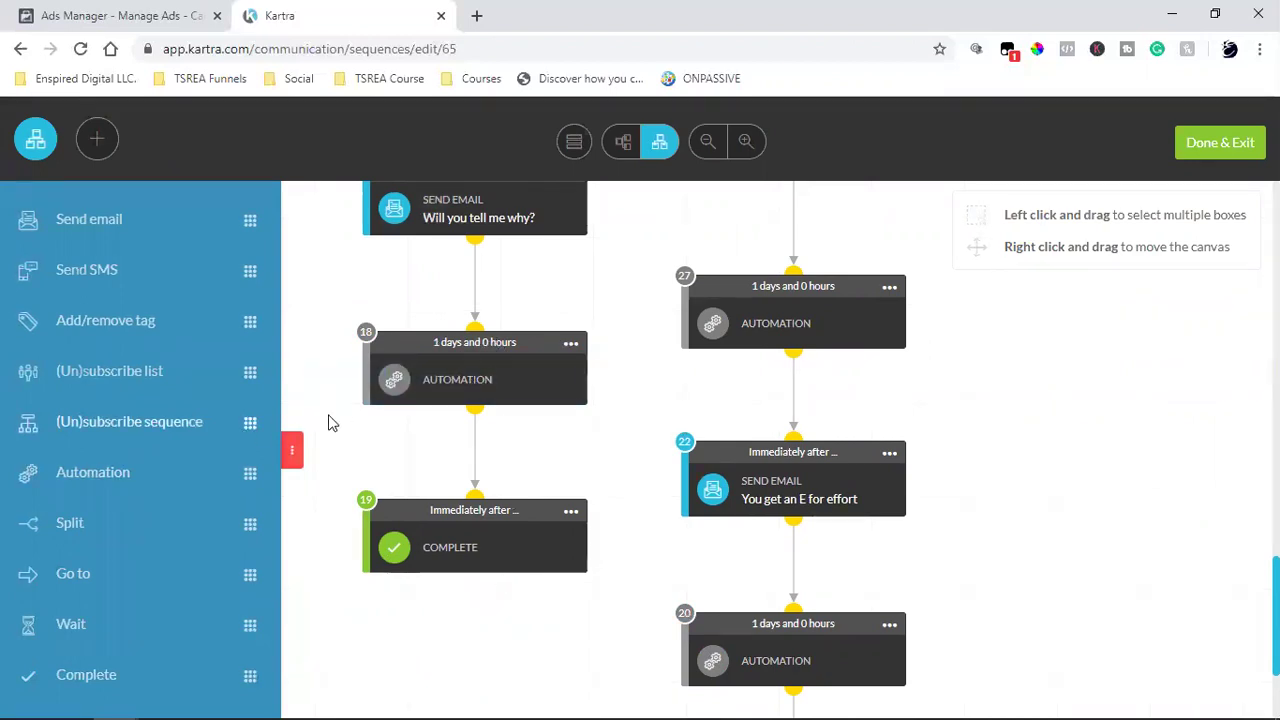
left_click(288, 453)
- Open the settings of the TRUE branch's closing automation, examine the list it subscribes leads to, and close them without changes
left_click(571, 343)
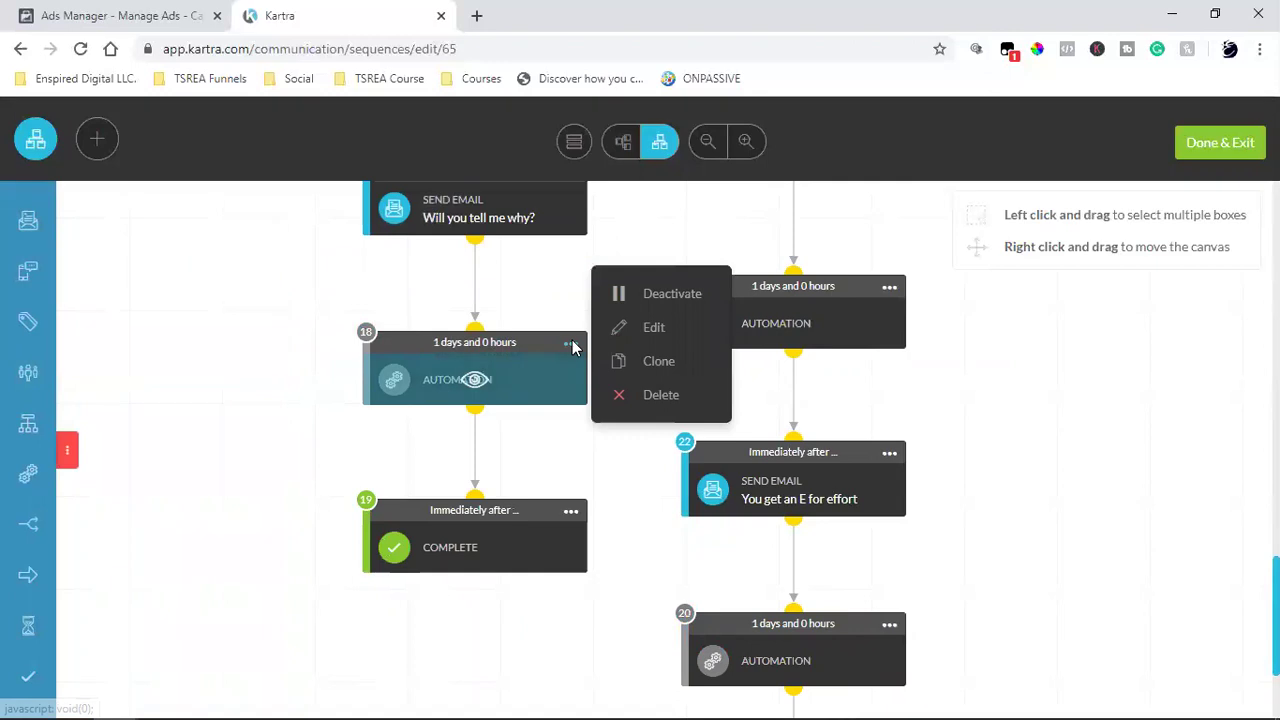
left_click(650, 328)
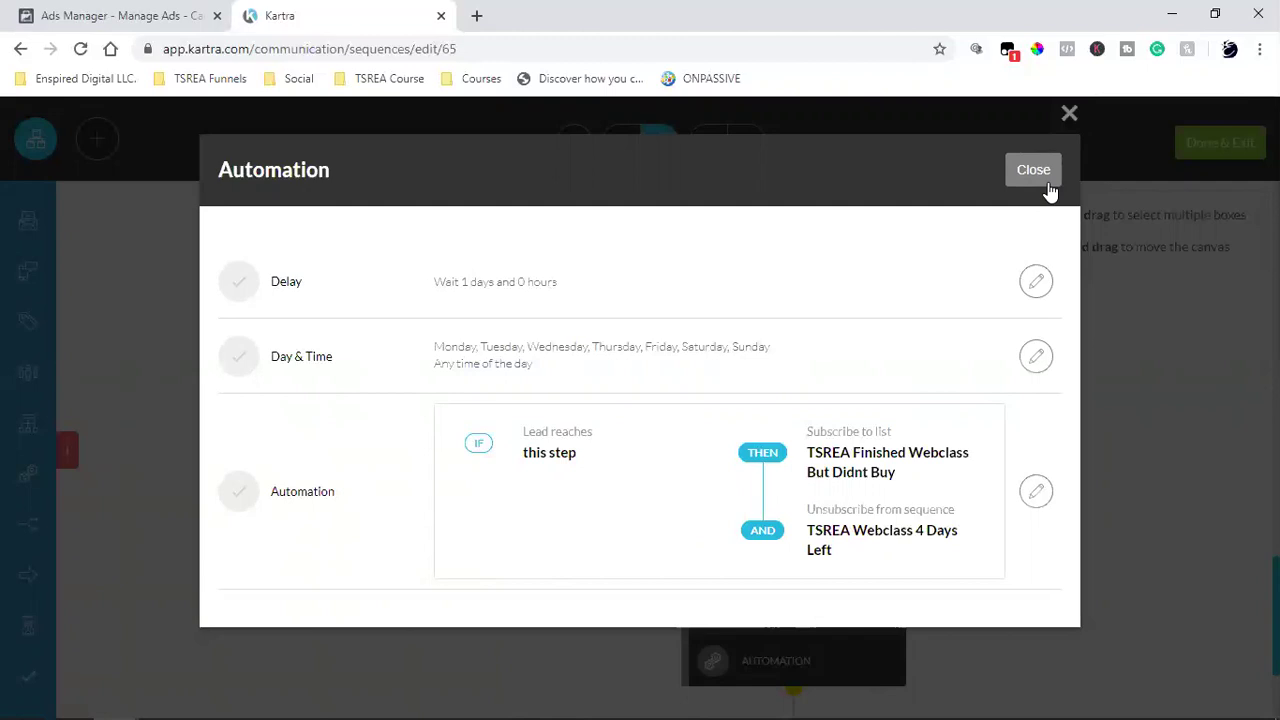
triple_click(873, 452)
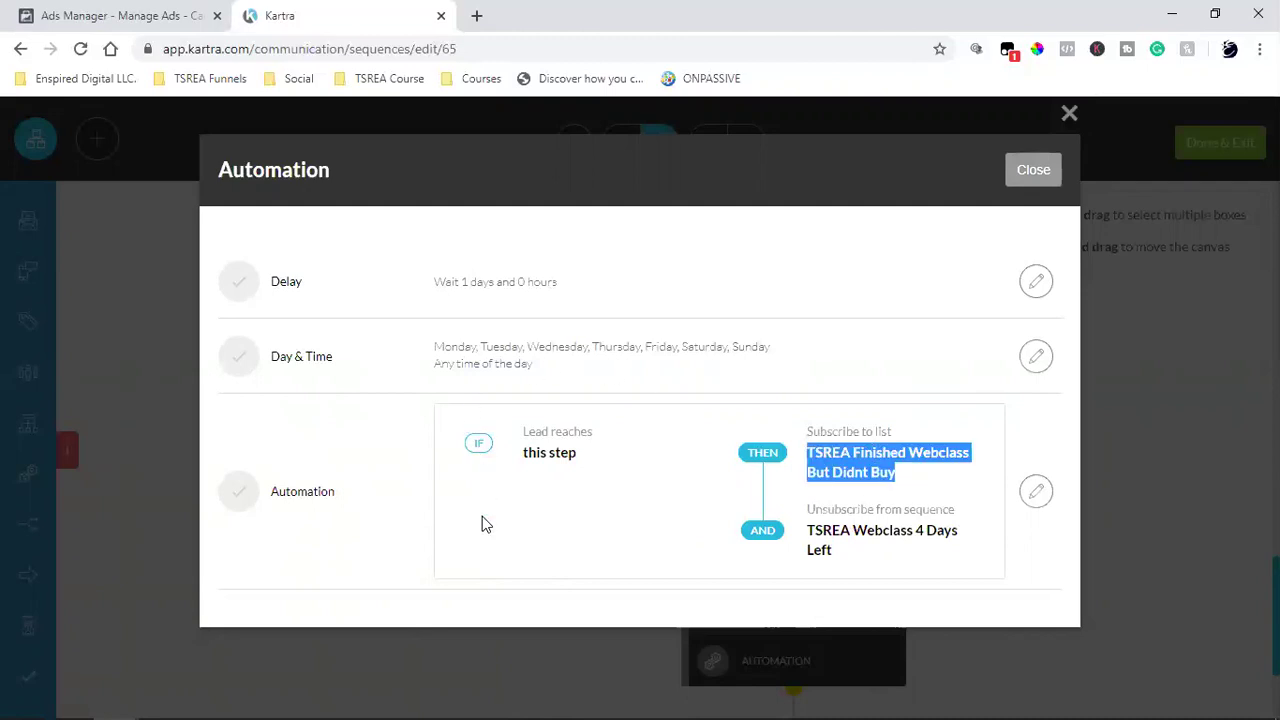
left_click(1035, 173)
- Retrace the TRUE branch from the "Thanks for attending {Name}" email down to automation step 18
scroll(487, 423, "down", 5)
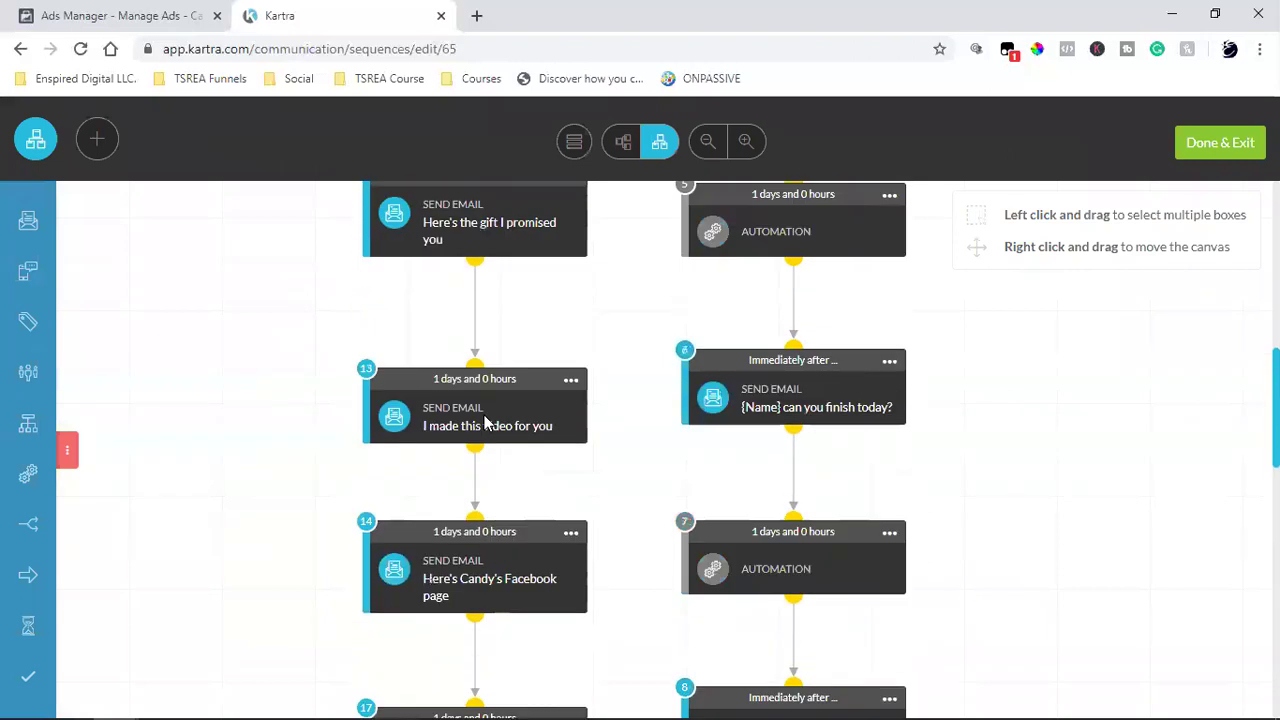
scroll(487, 423, "up", 6)
scroll(487, 423, "down", 2)
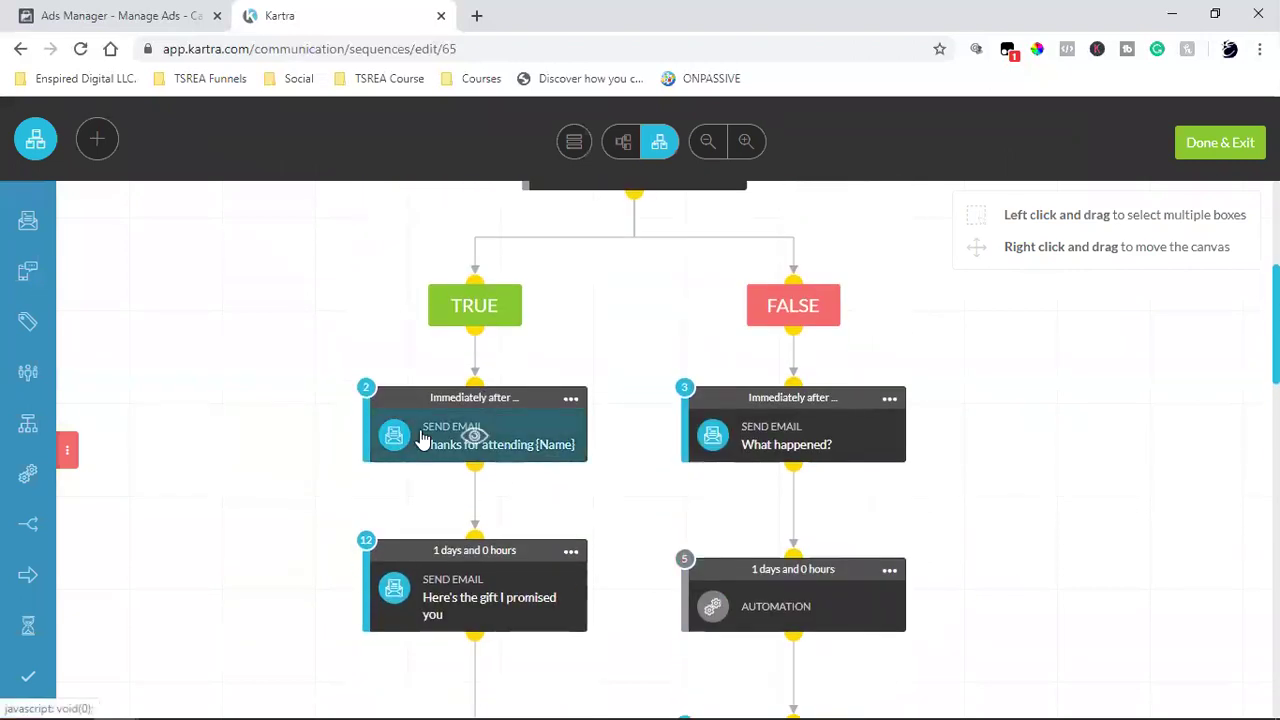
scroll(471, 416, "down", 5)
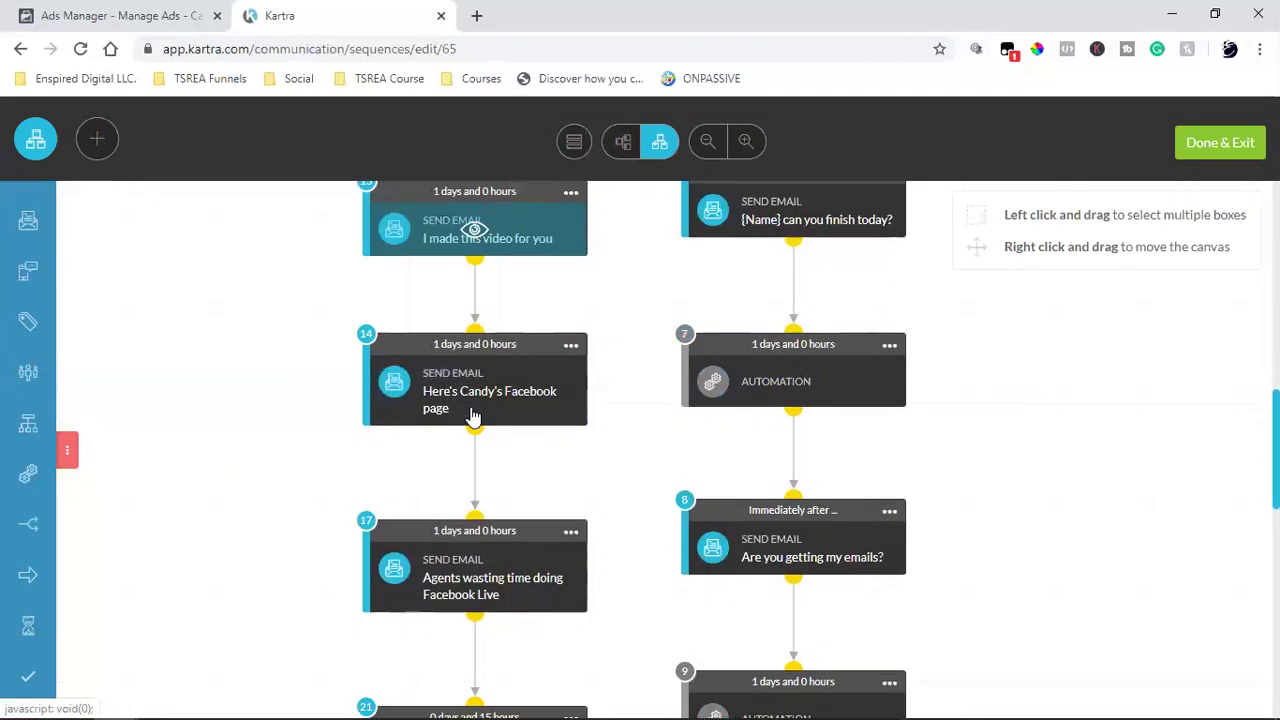
scroll(474, 417, "down", 4)
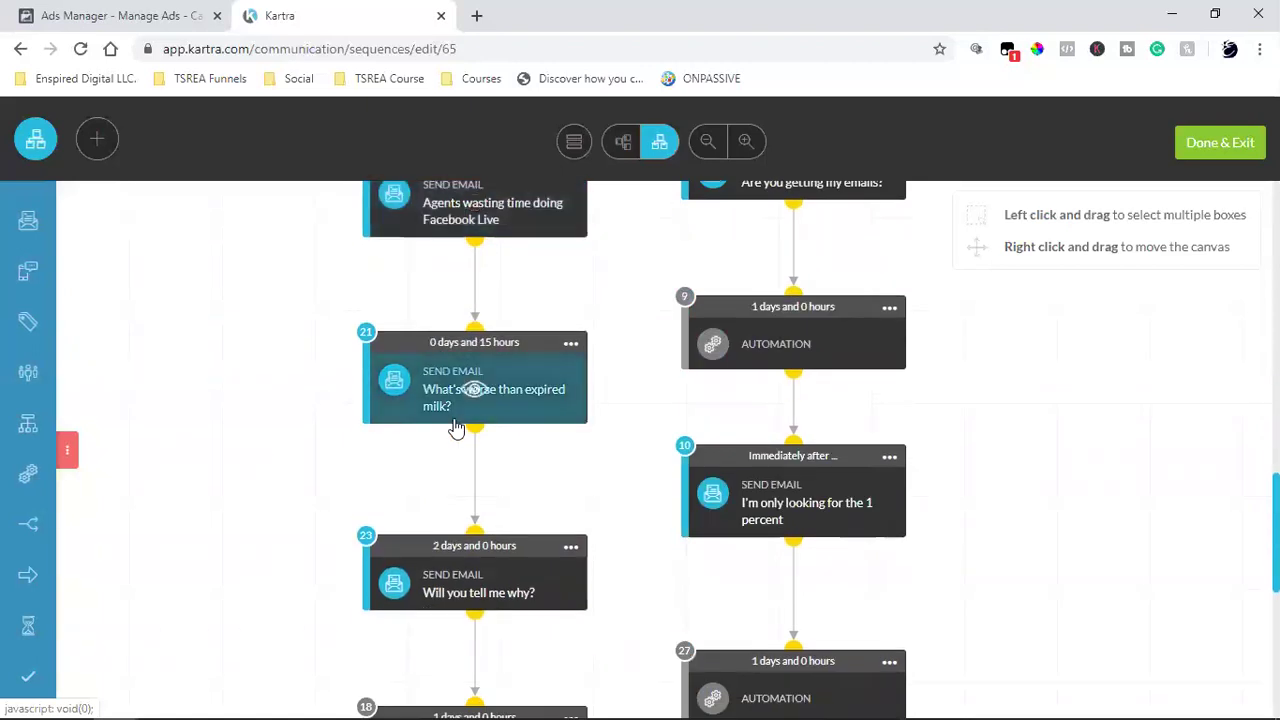
scroll(456, 428, "down", 2)
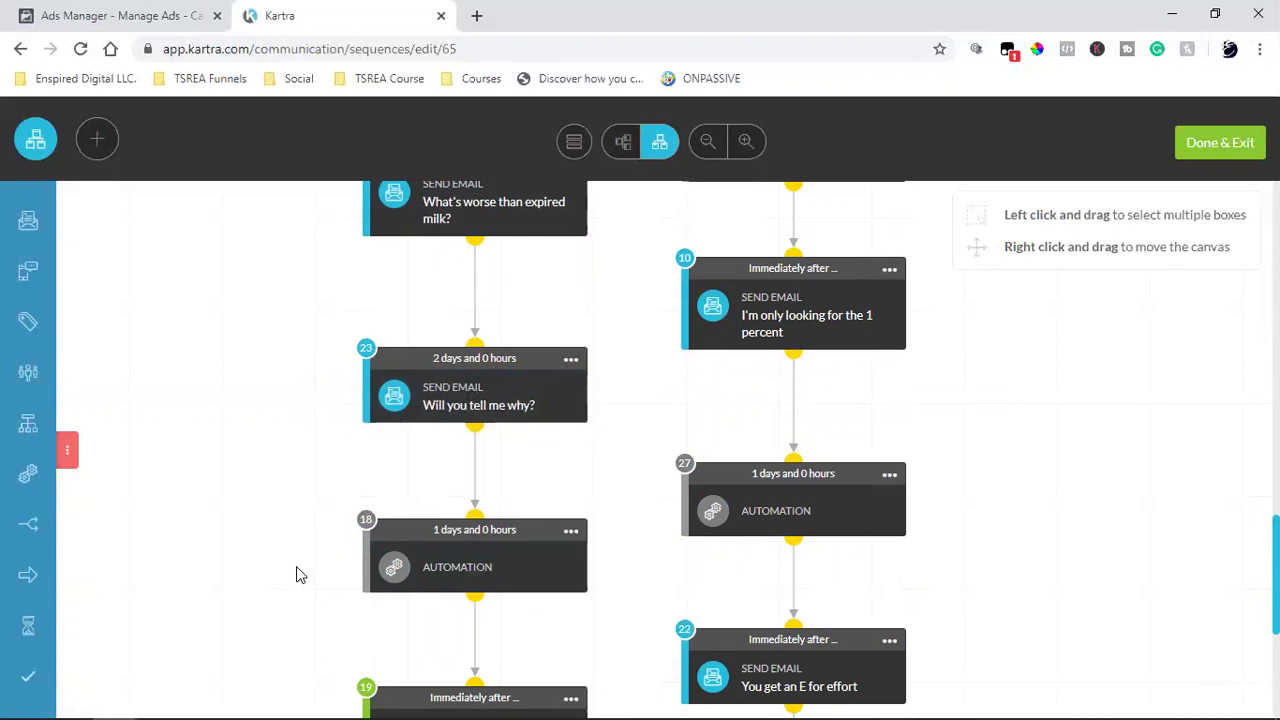
- Reopen automation step 18, re-examine its list subscription action, and close it without changes
left_click(571, 530)
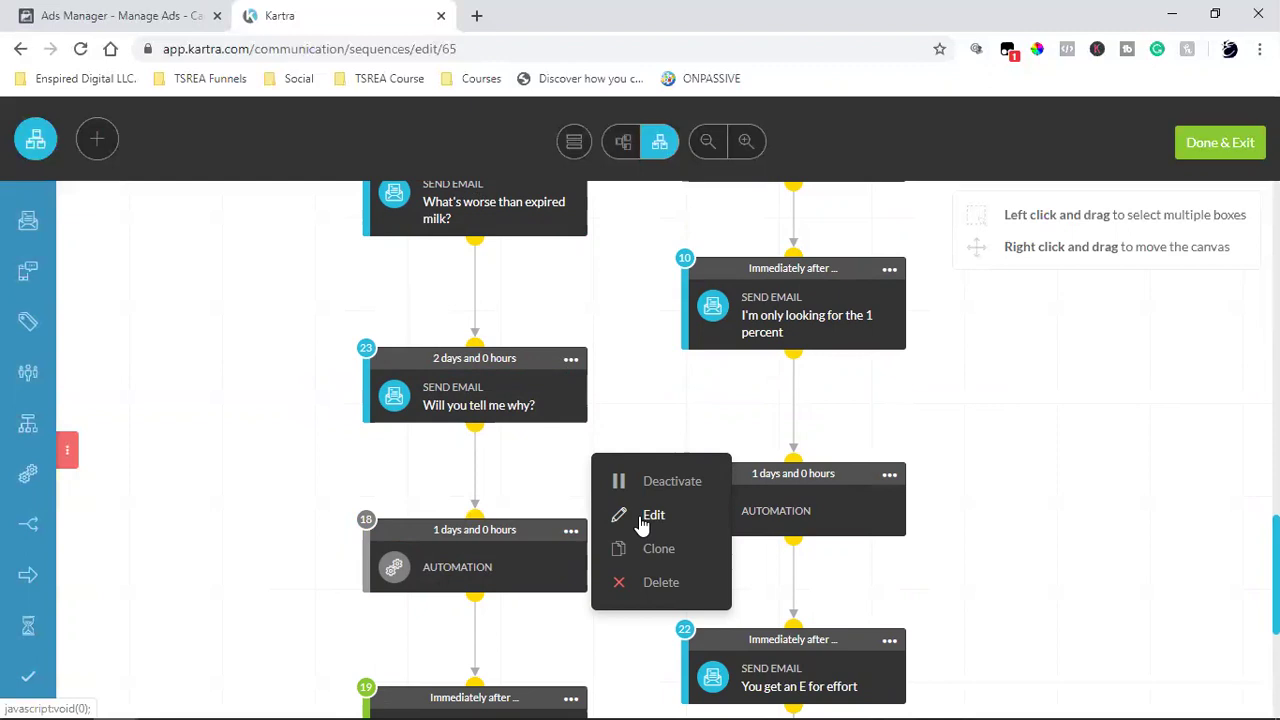
left_click(645, 516)
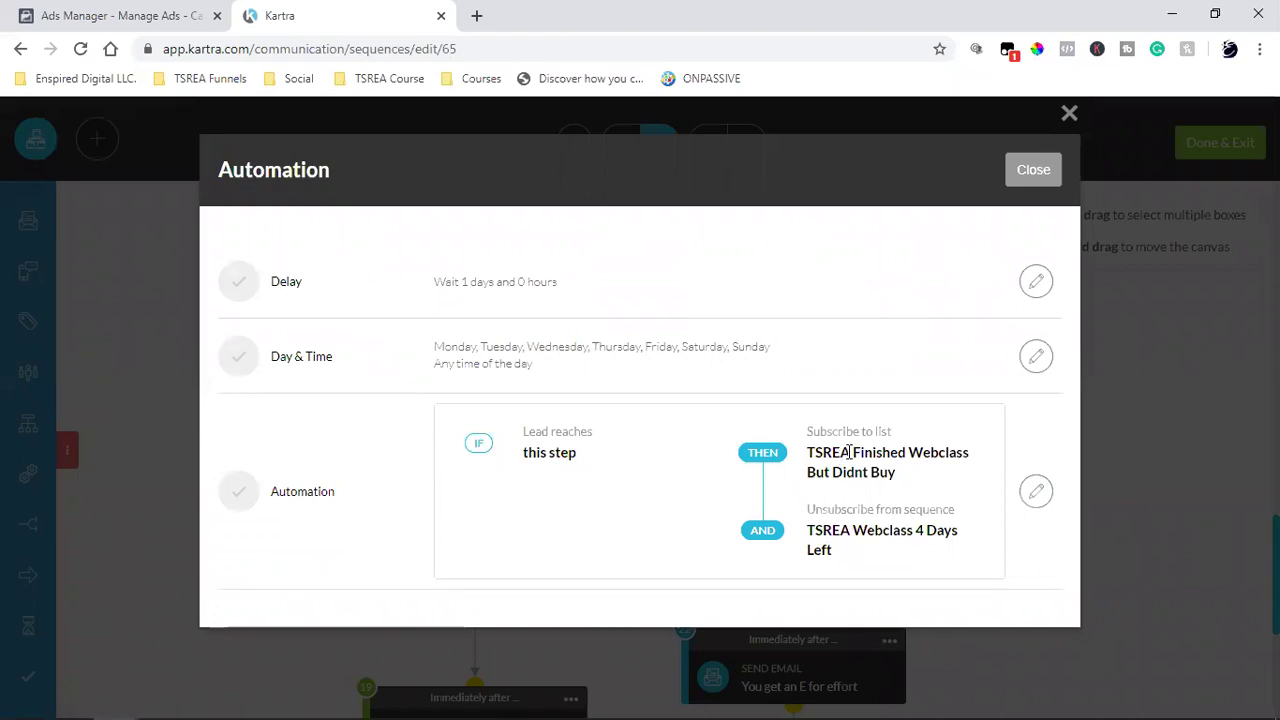
left_click_drag(850, 452, 895, 472)
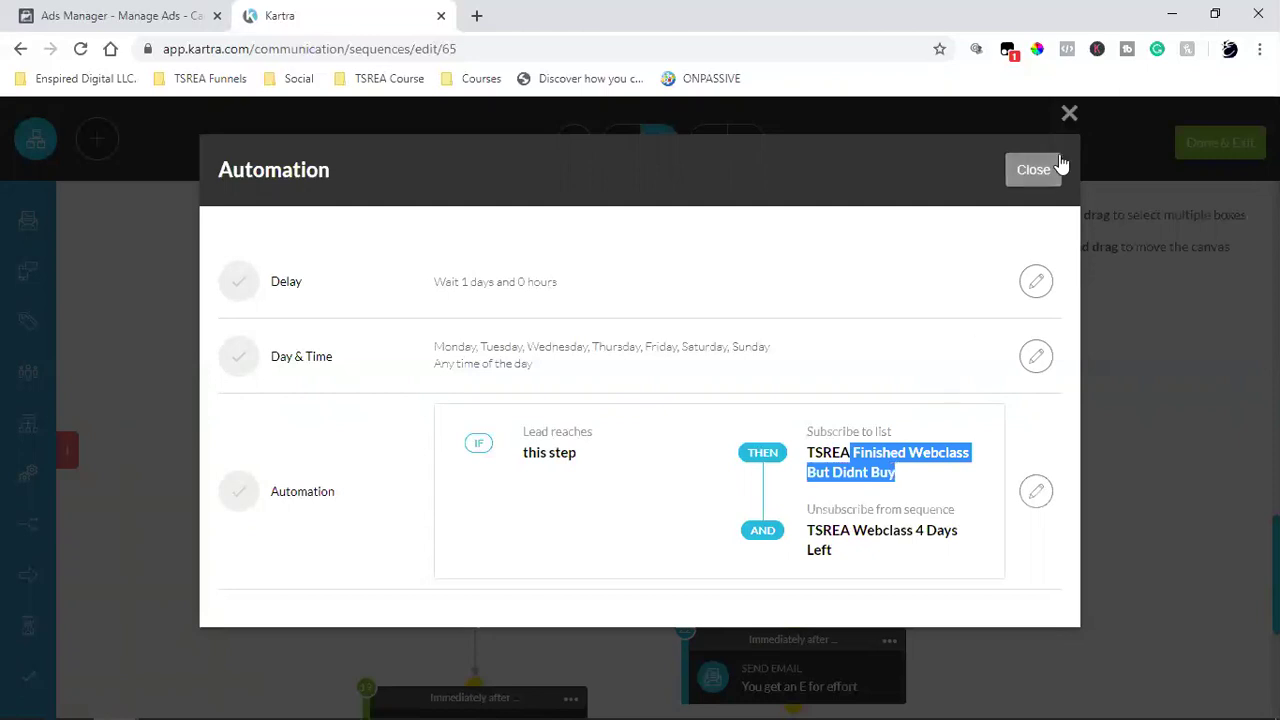
key("Escape")
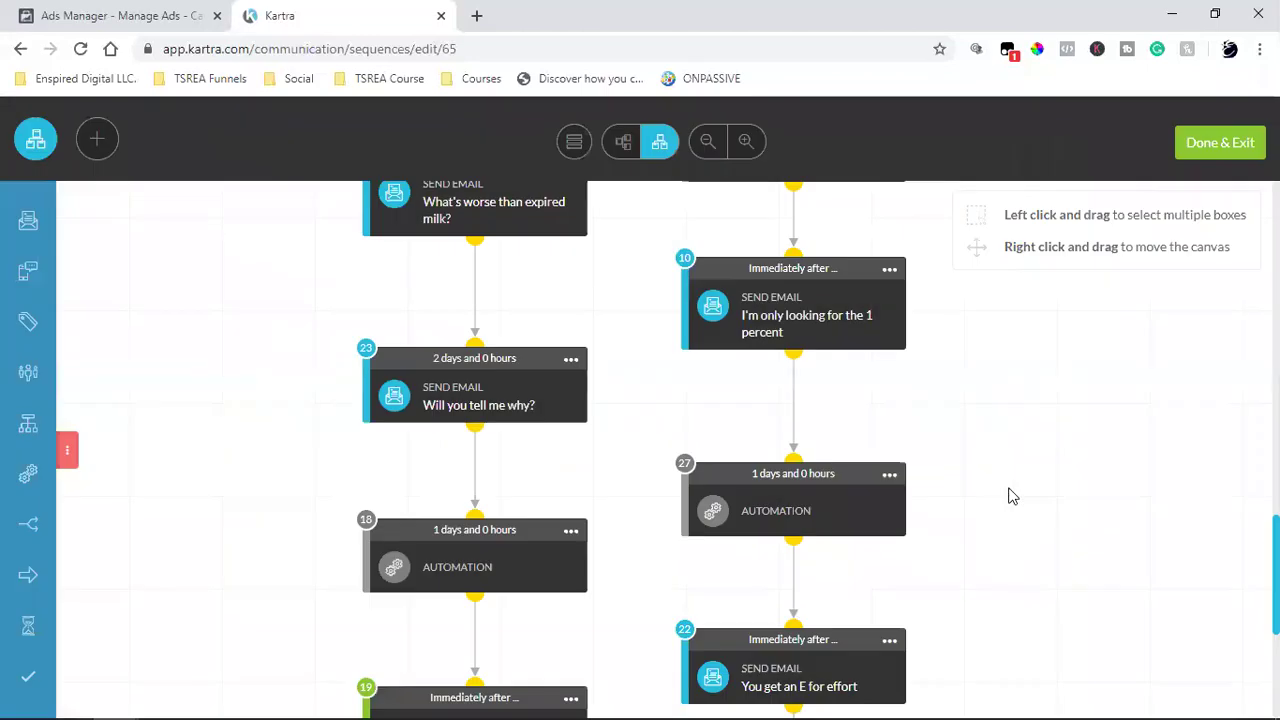
- Review the delay and recipients settings of the FALSE branch's "What happened?" email and close them without changes
scroll(1010, 495, "down", 5)
scroll(1008, 493, "up", 3)
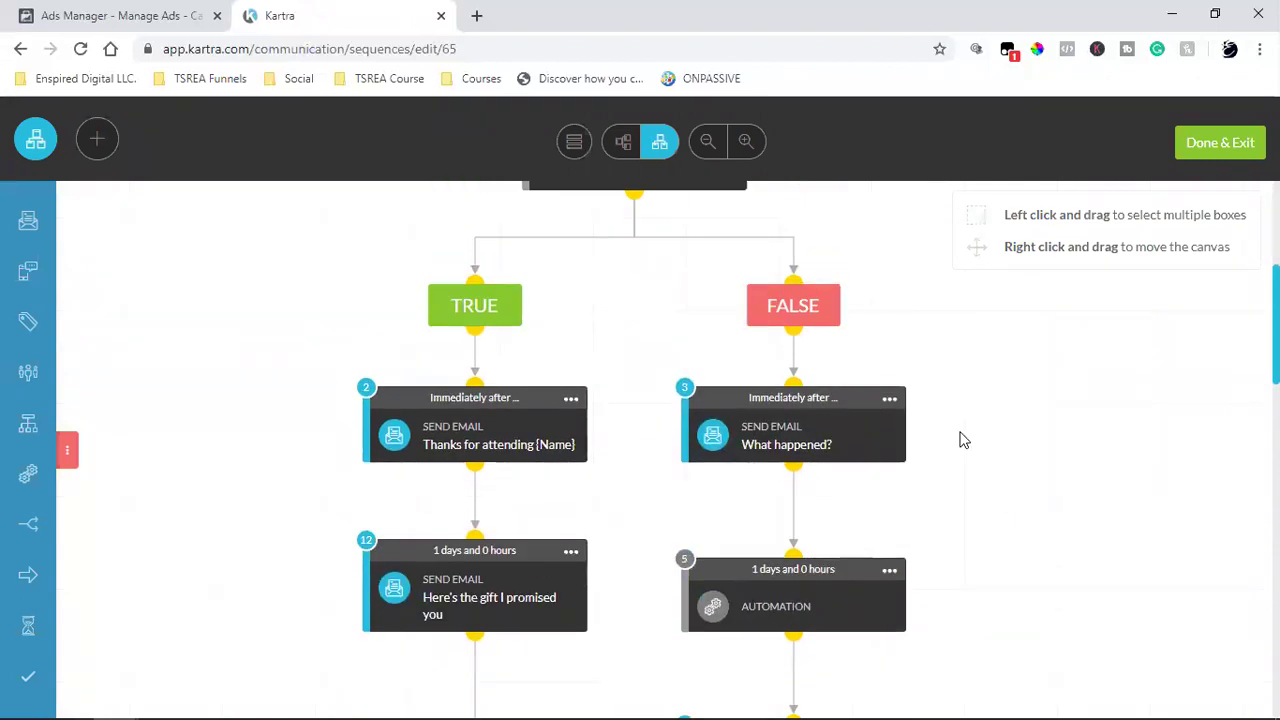
mouse_move(893, 399)
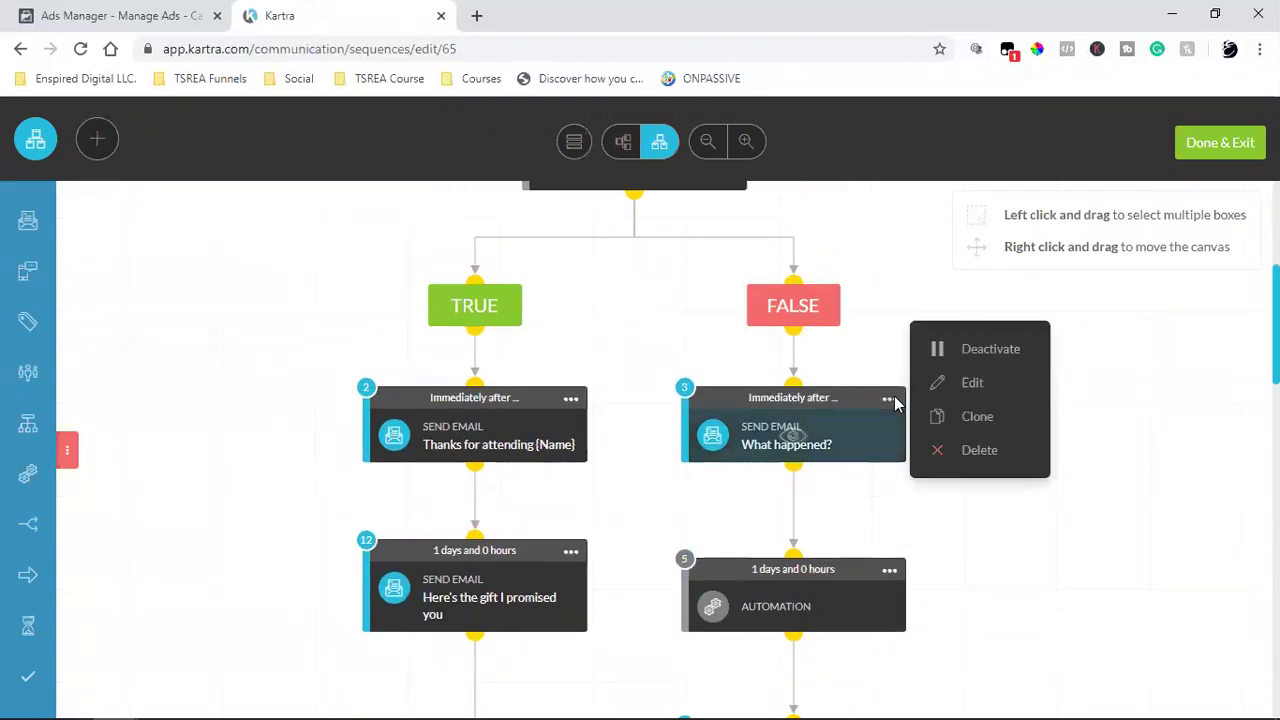
left_click(963, 390)
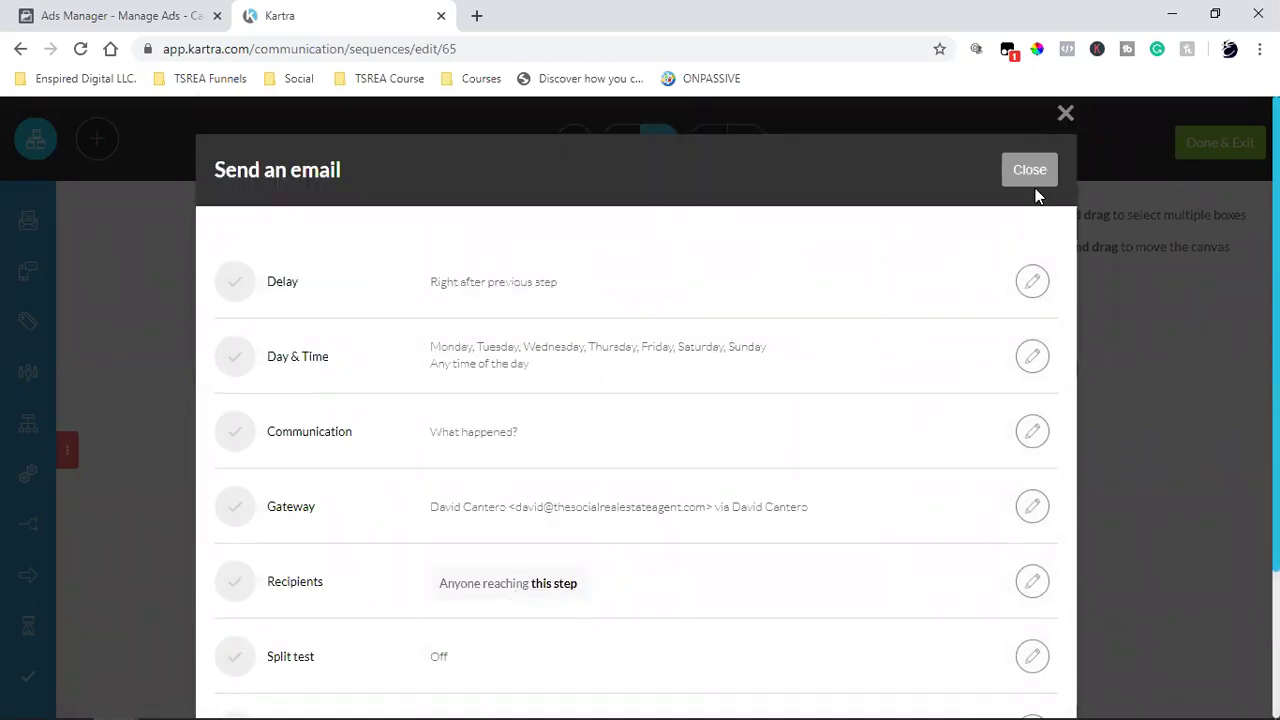
left_click(1030, 172)
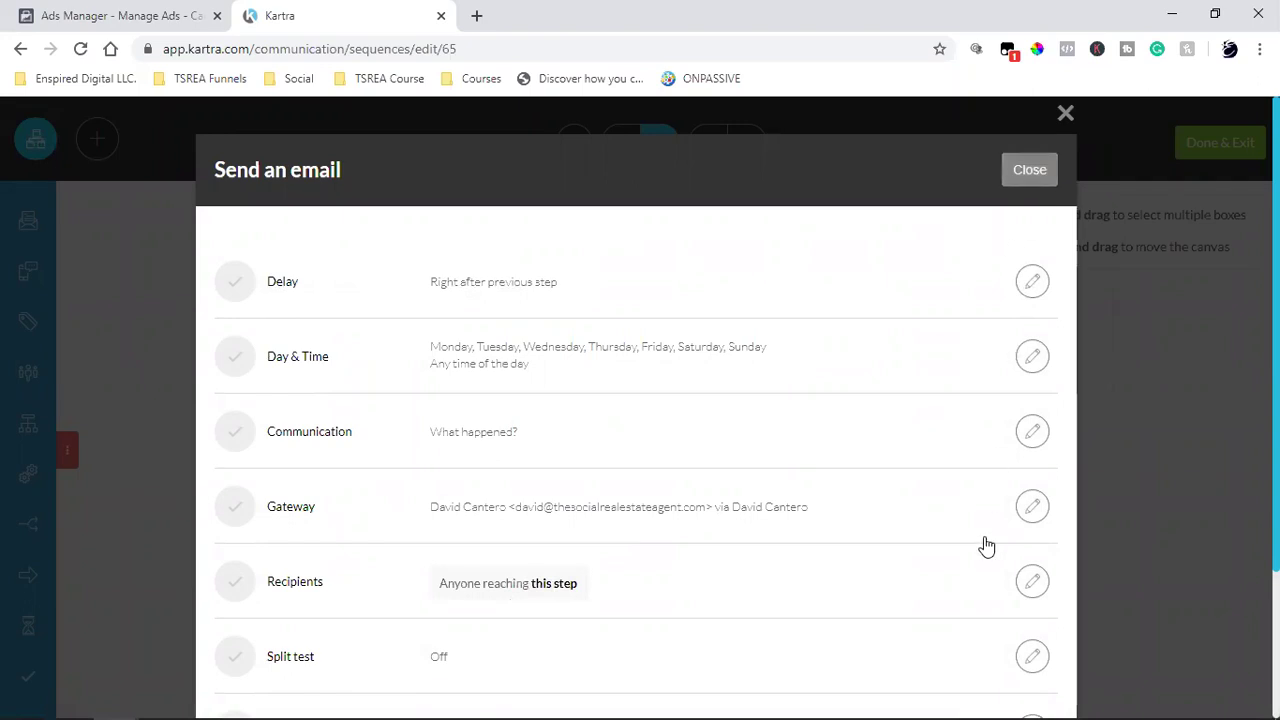
- Open the split step's settings, examine its tag condition, and close them without changes
scroll(985, 545, "up", 1)
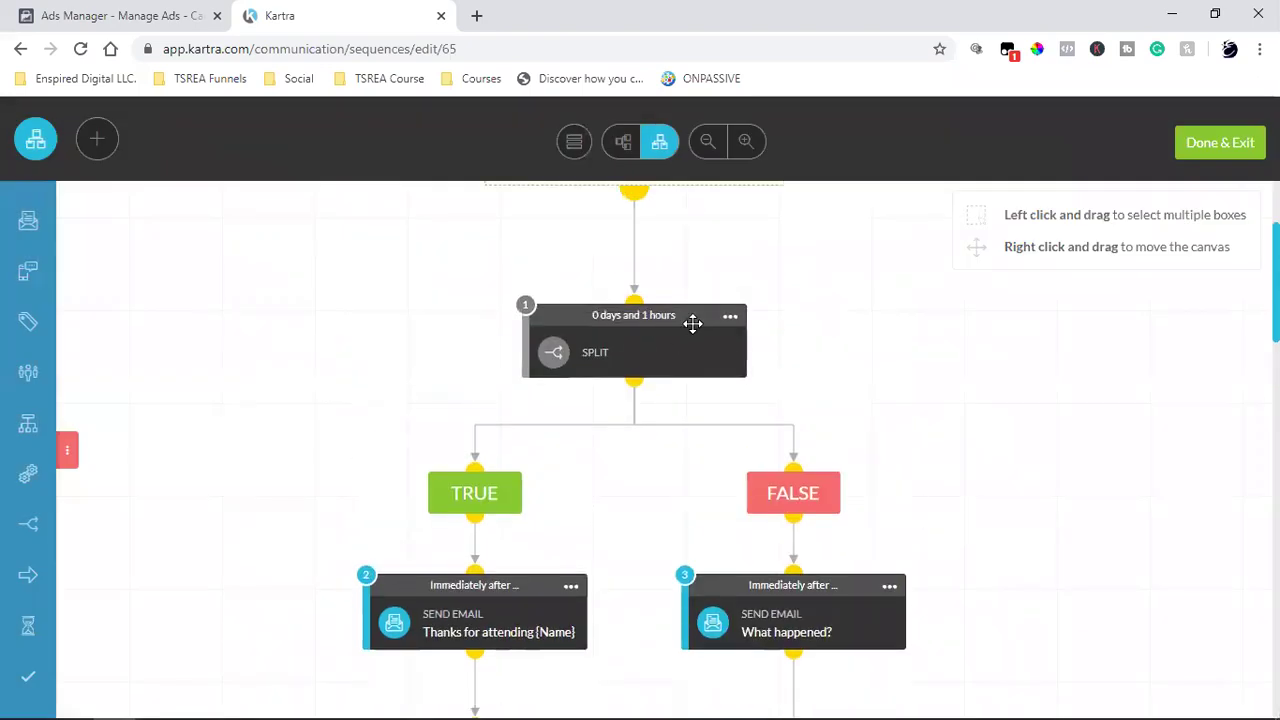
left_click(730, 316)
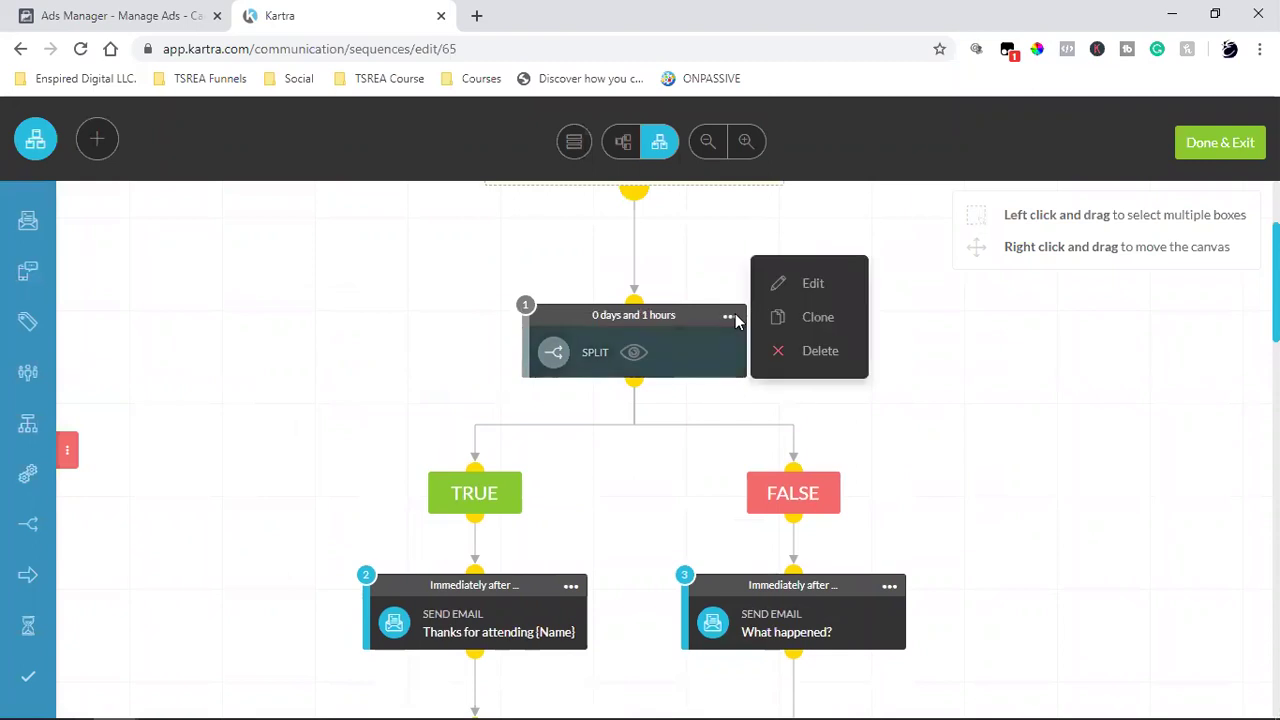
left_click(812, 285)
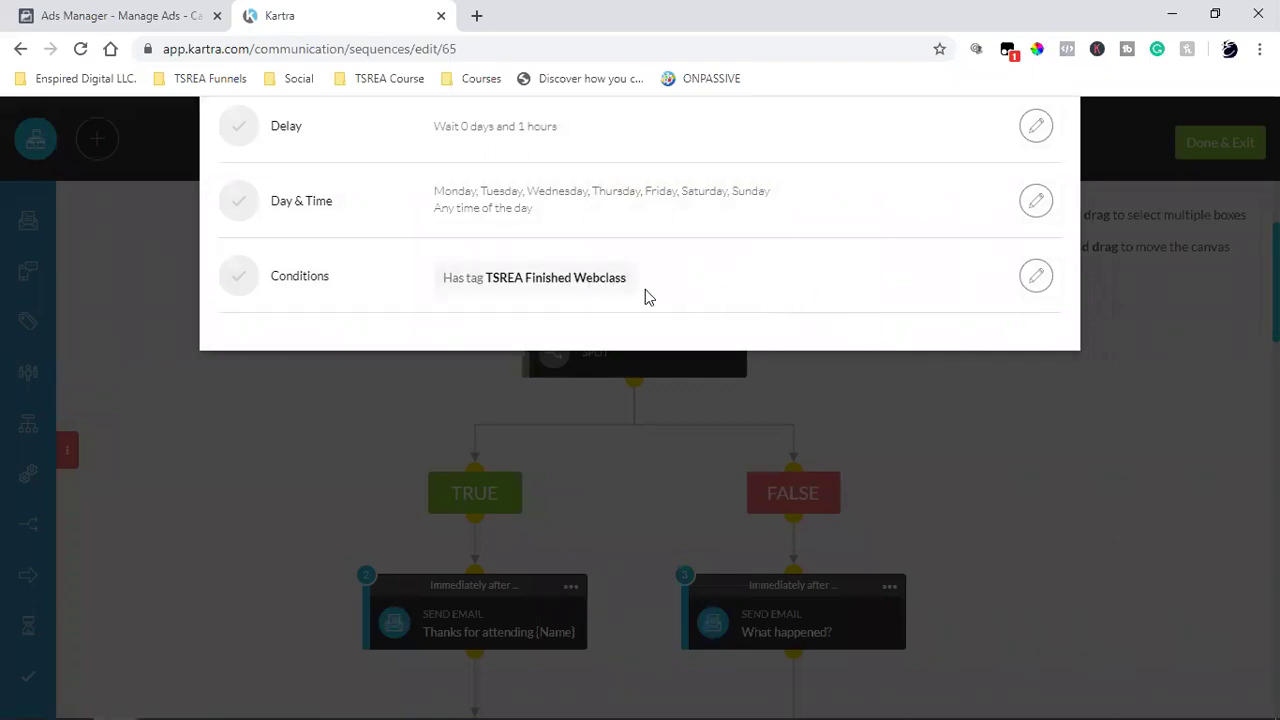
left_click(1029, 189)
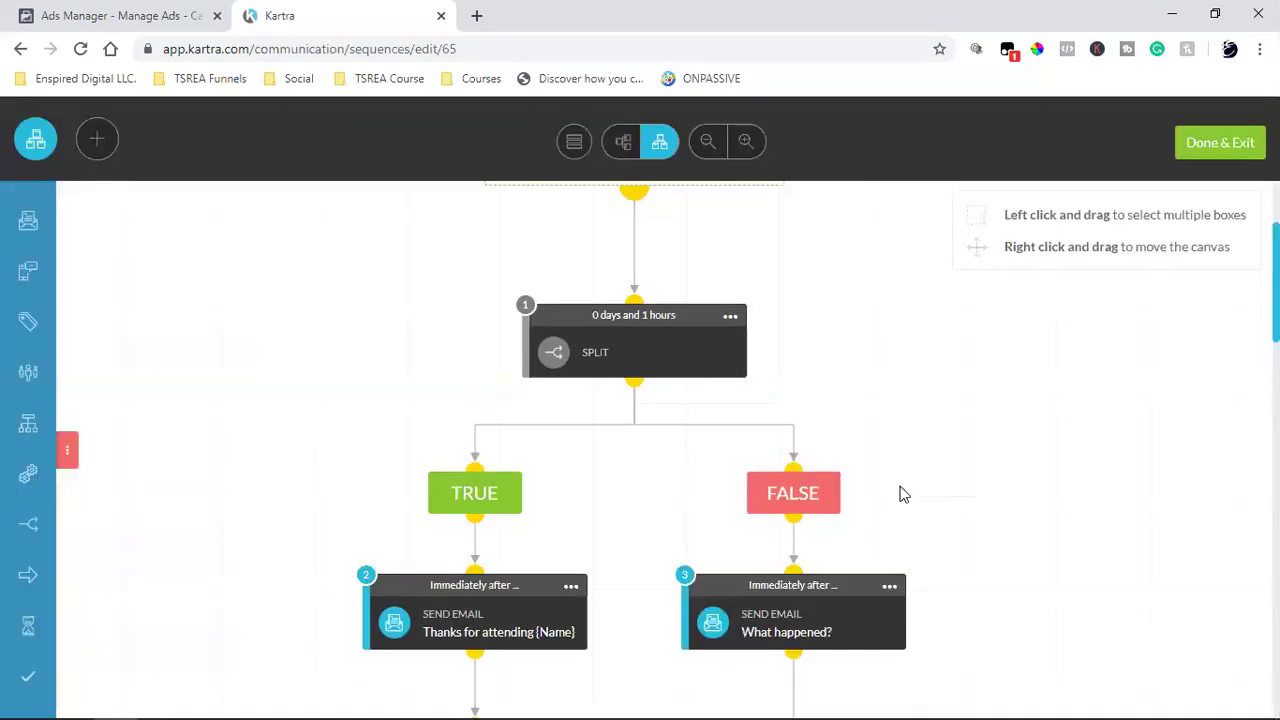
- Examine the tag condition and move action of the FALSE branch's first automation, close it, and locate its target step in the TRUE branch
scroll(880, 480, "down", 2)
scroll(845, 430, "down", 2)
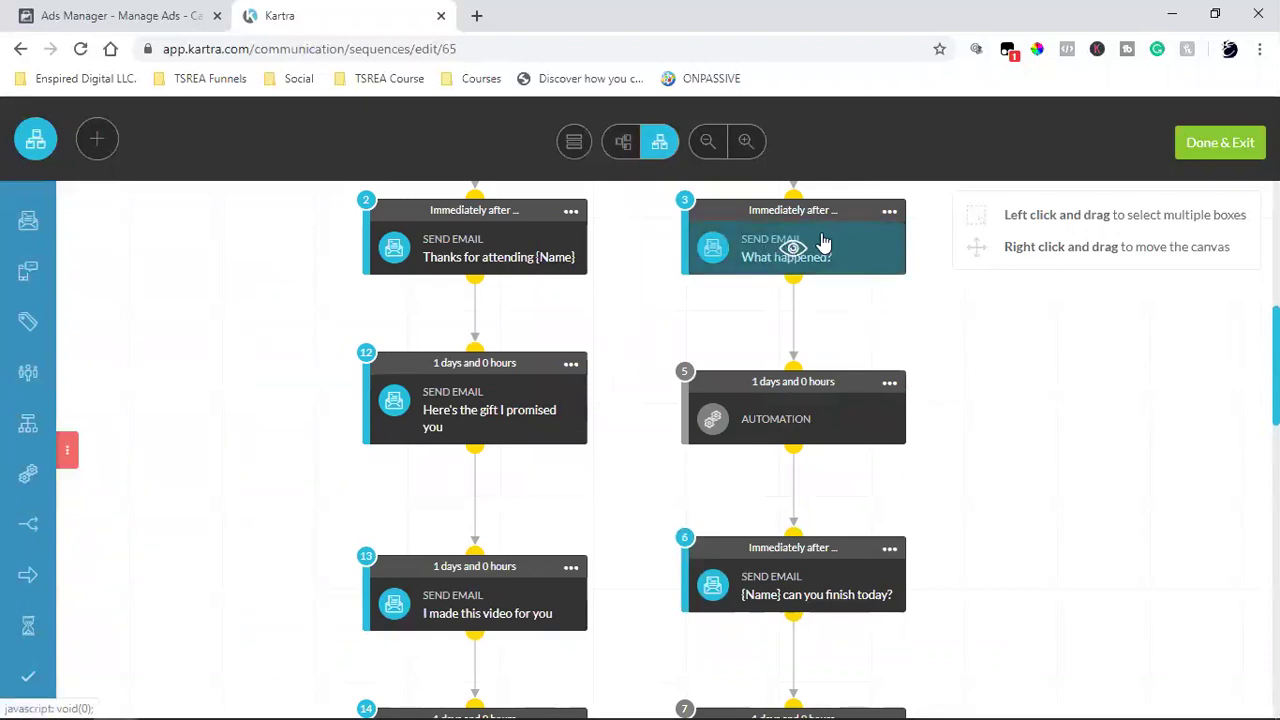
left_click(889, 382)
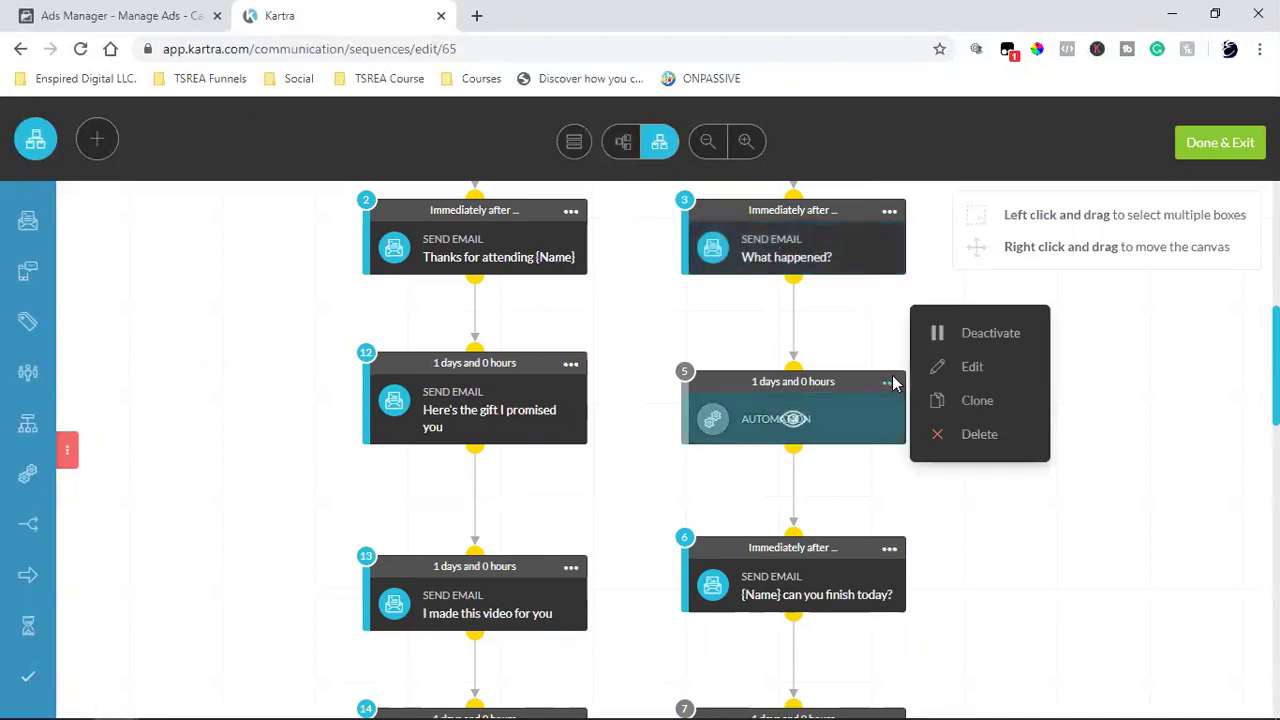
left_click(966, 367)
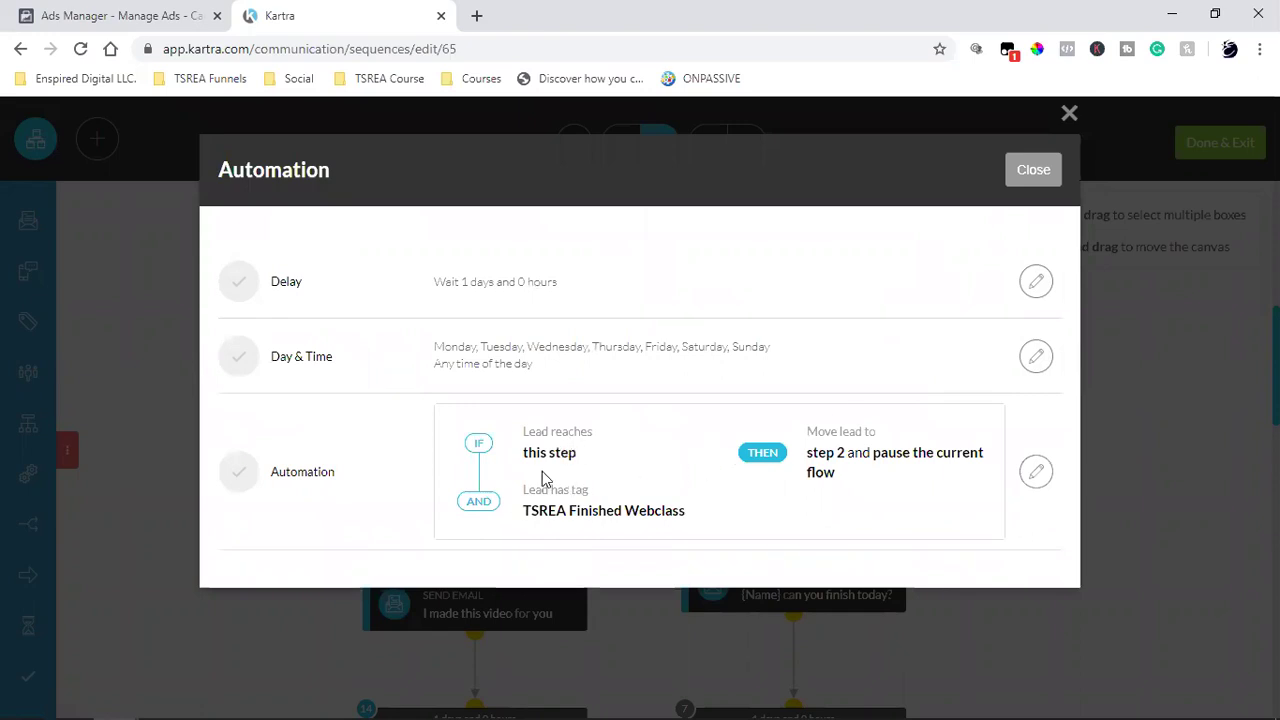
double_click(587, 510)
triple_click(587, 510)
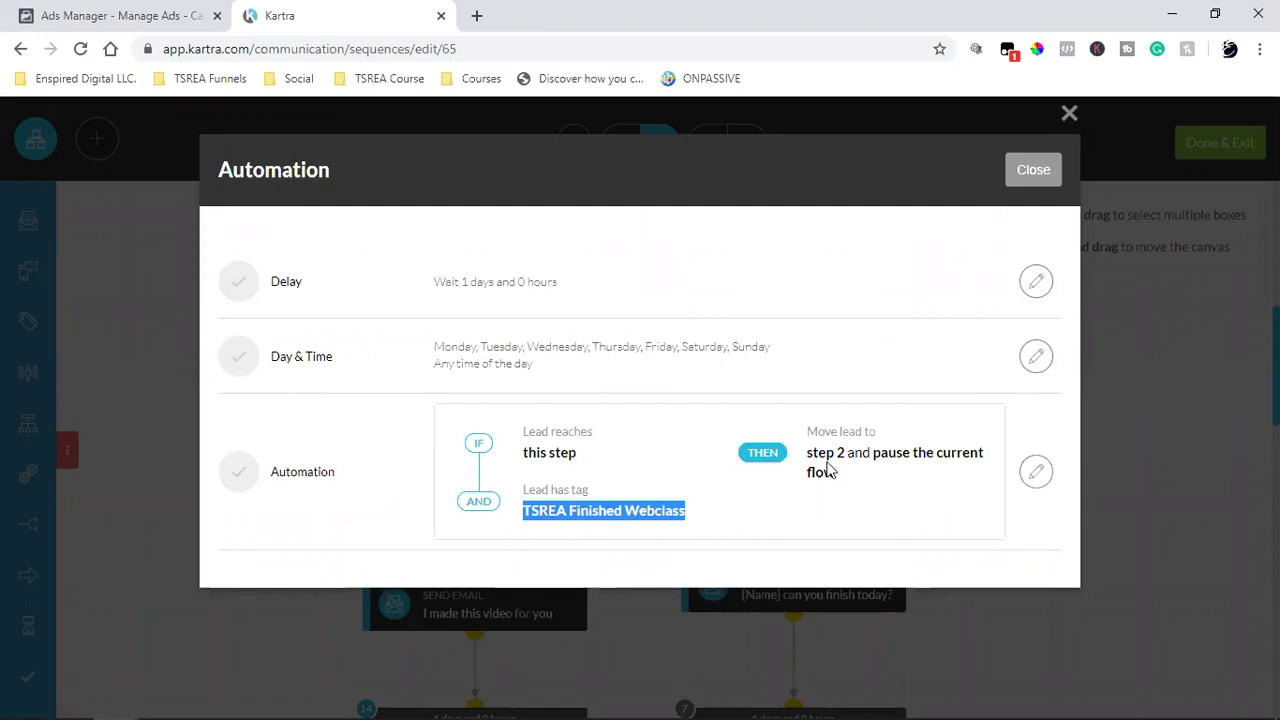
left_click(1031, 169)
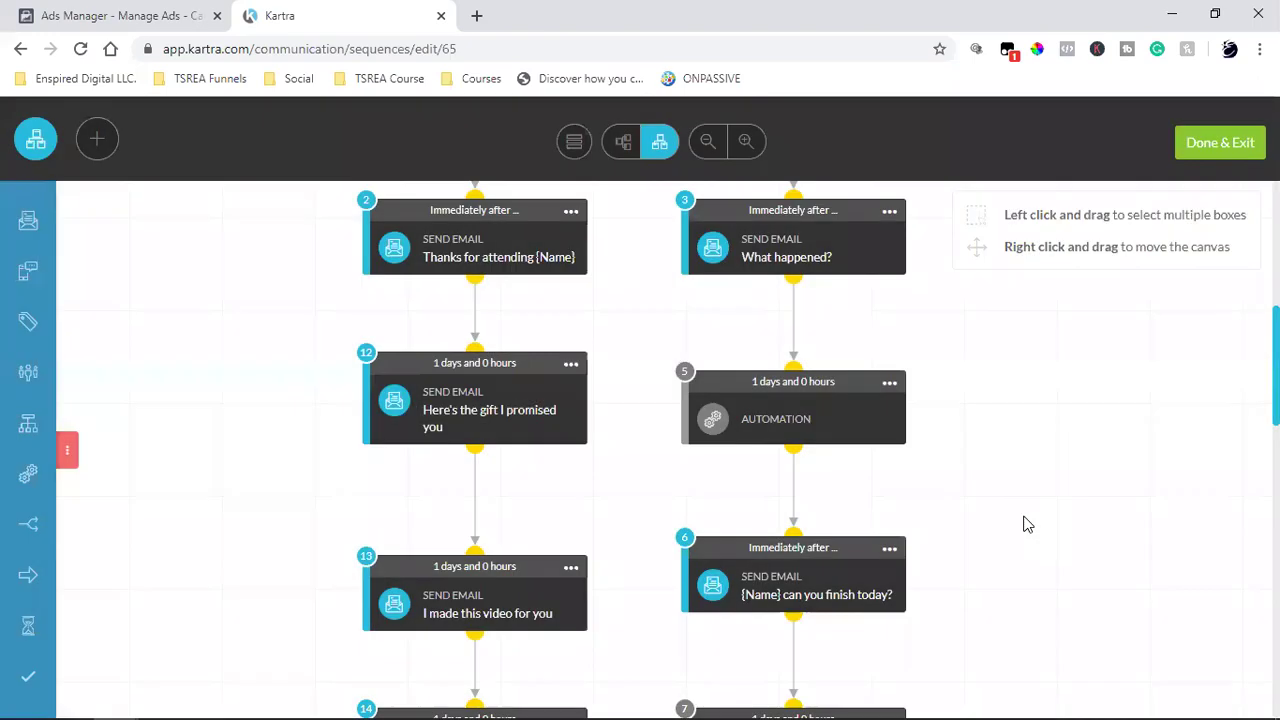
scroll(1023, 523, "up", 3)
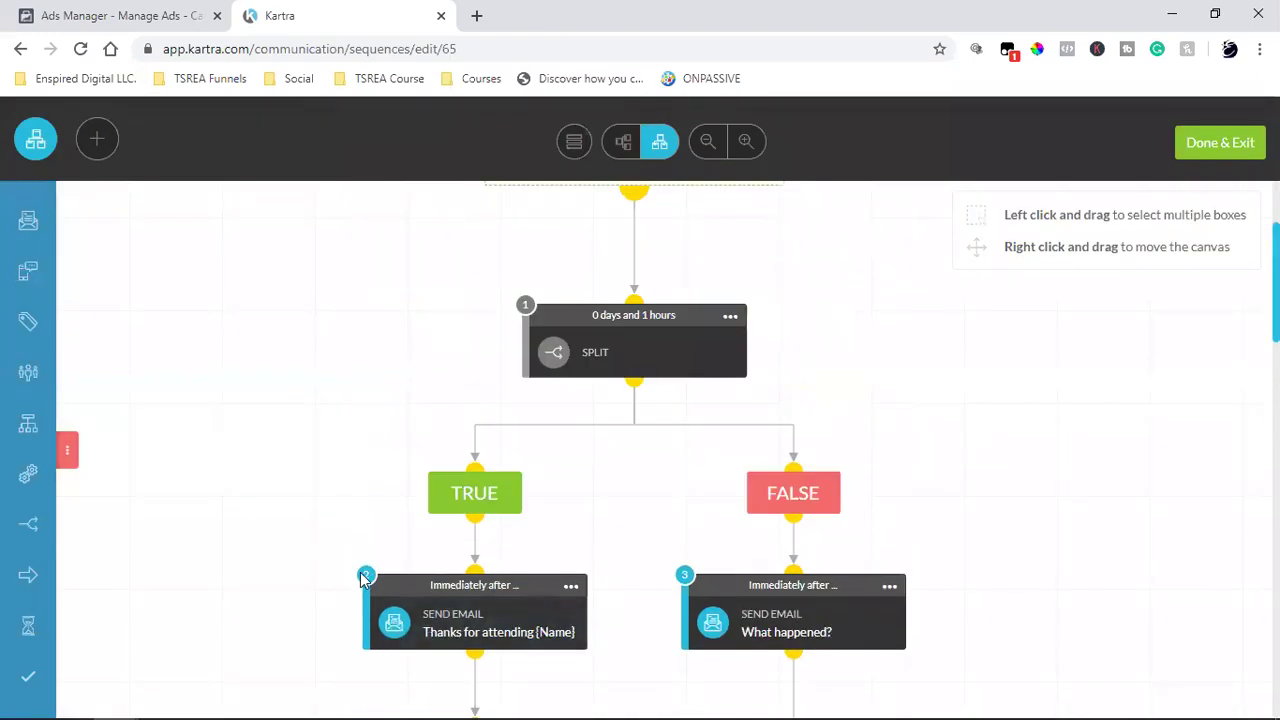
scroll(350, 585, "down", 2)
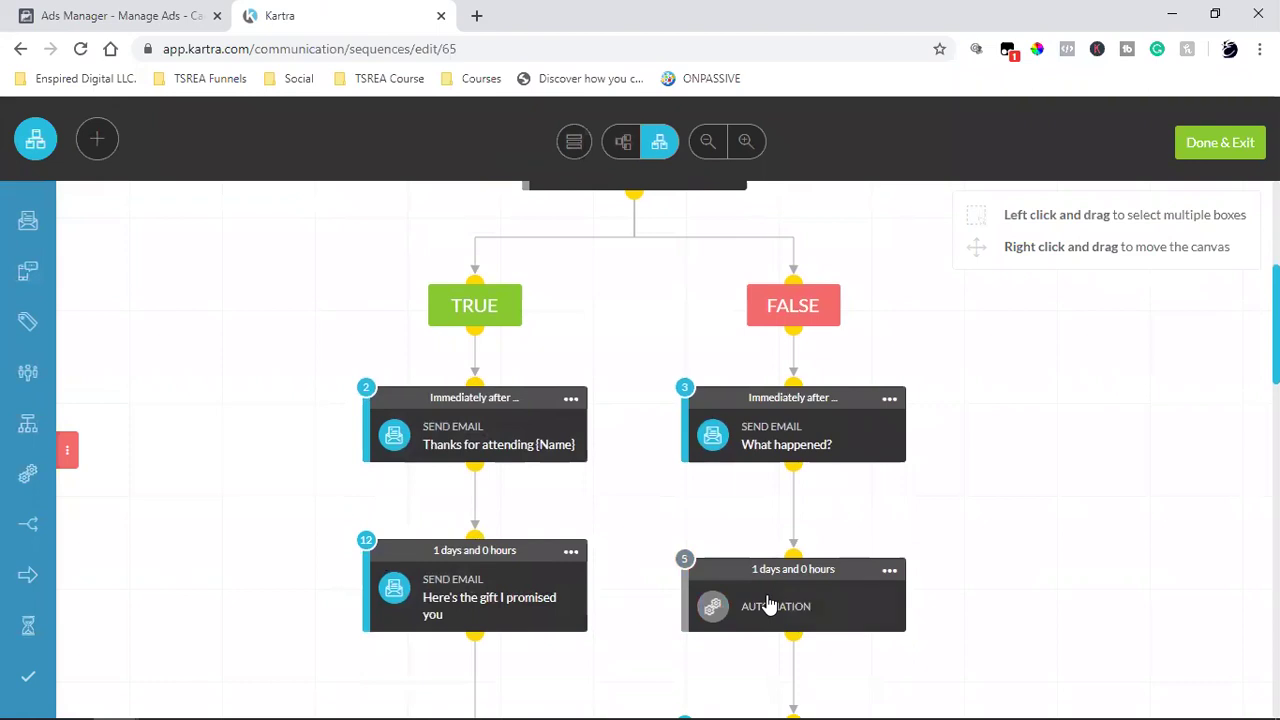
- Look over the emails in the TRUE branch from "Thanks for attending" onward, then return to the branch start
mouse_move(768, 604)
mouse_move(795, 435)
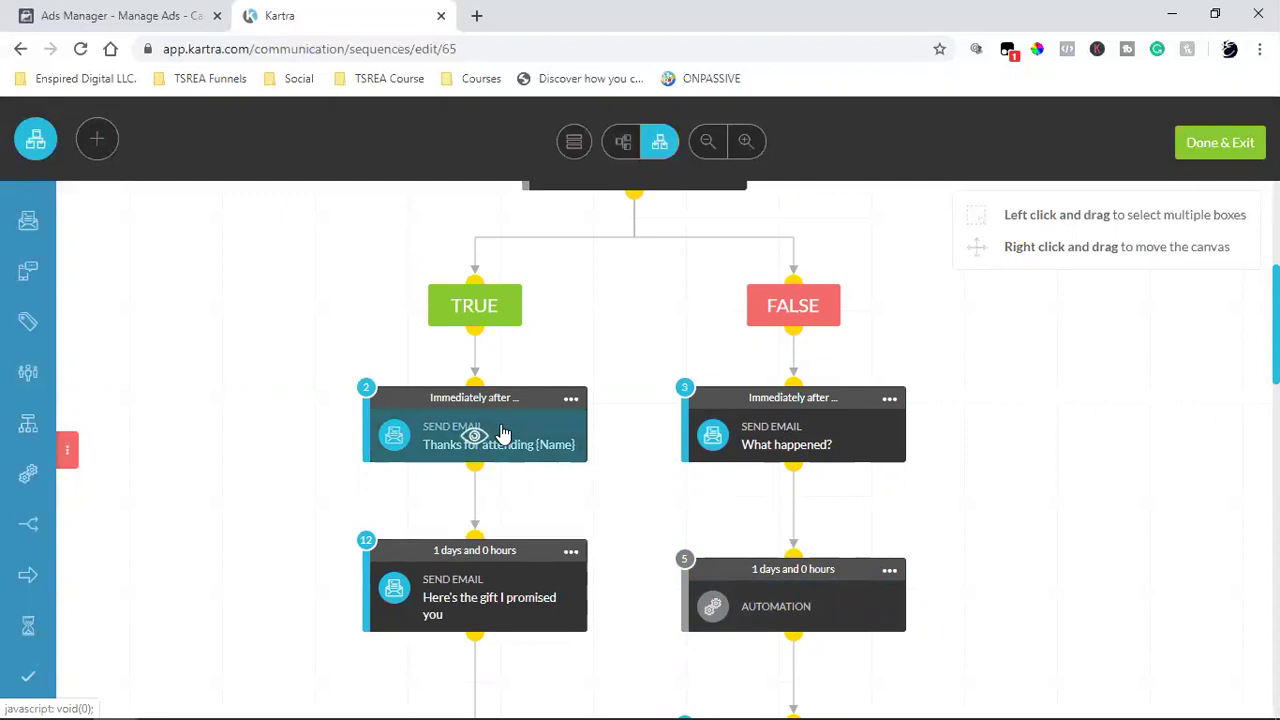
scroll(503, 433, "down", 5)
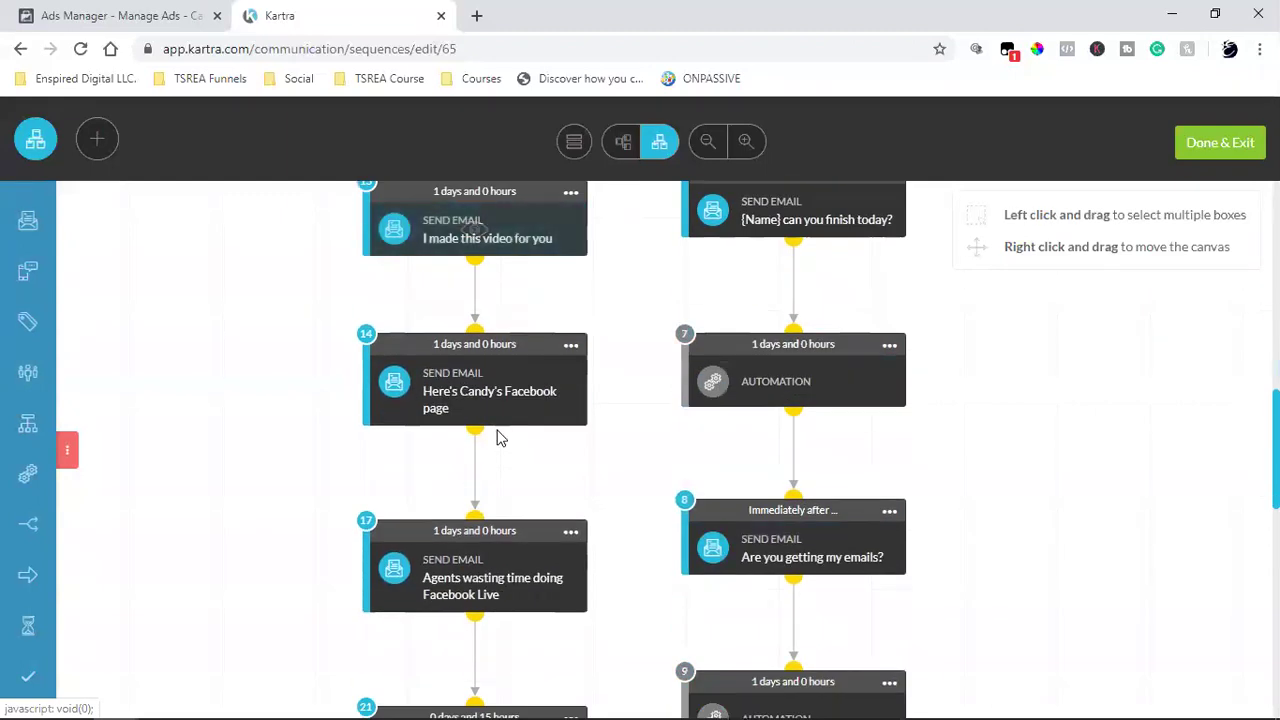
scroll(500, 437, "down", 5)
scroll(497, 433, "up", 10)
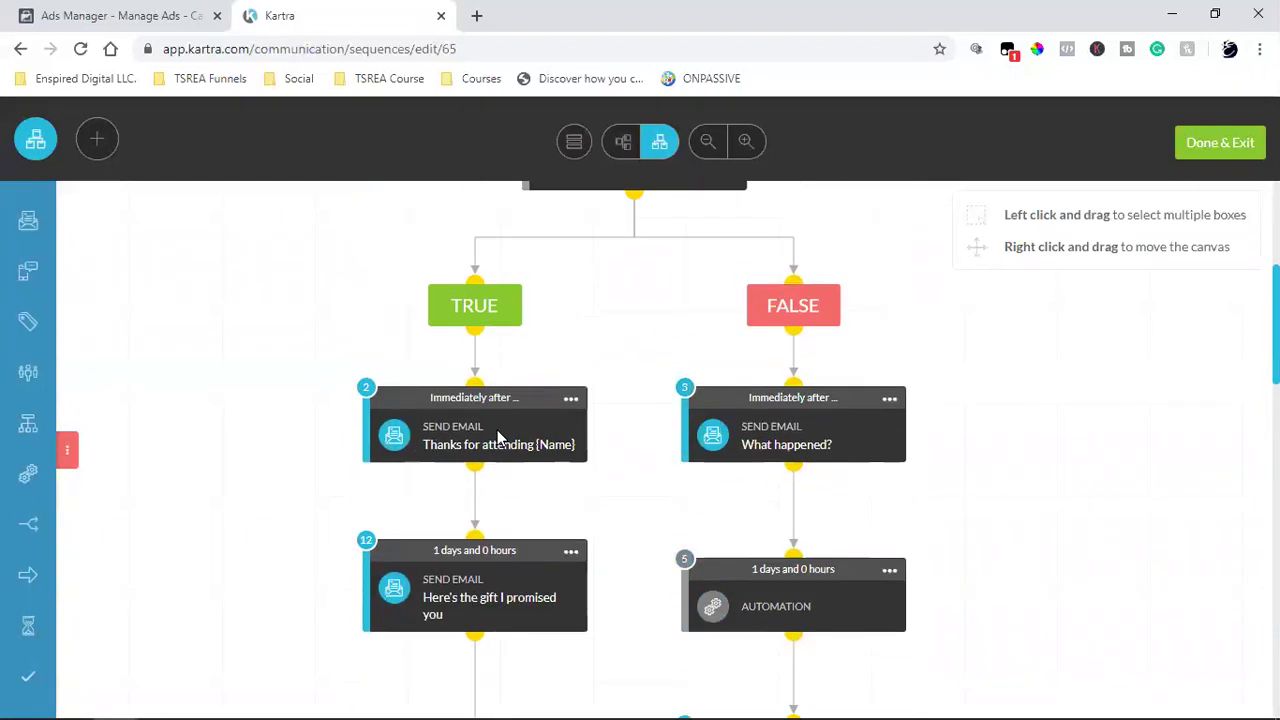
- Follow the FALSE branch's alternating emails and automations from step 5 down to automation step 9
scroll(500, 437, "down", 4)
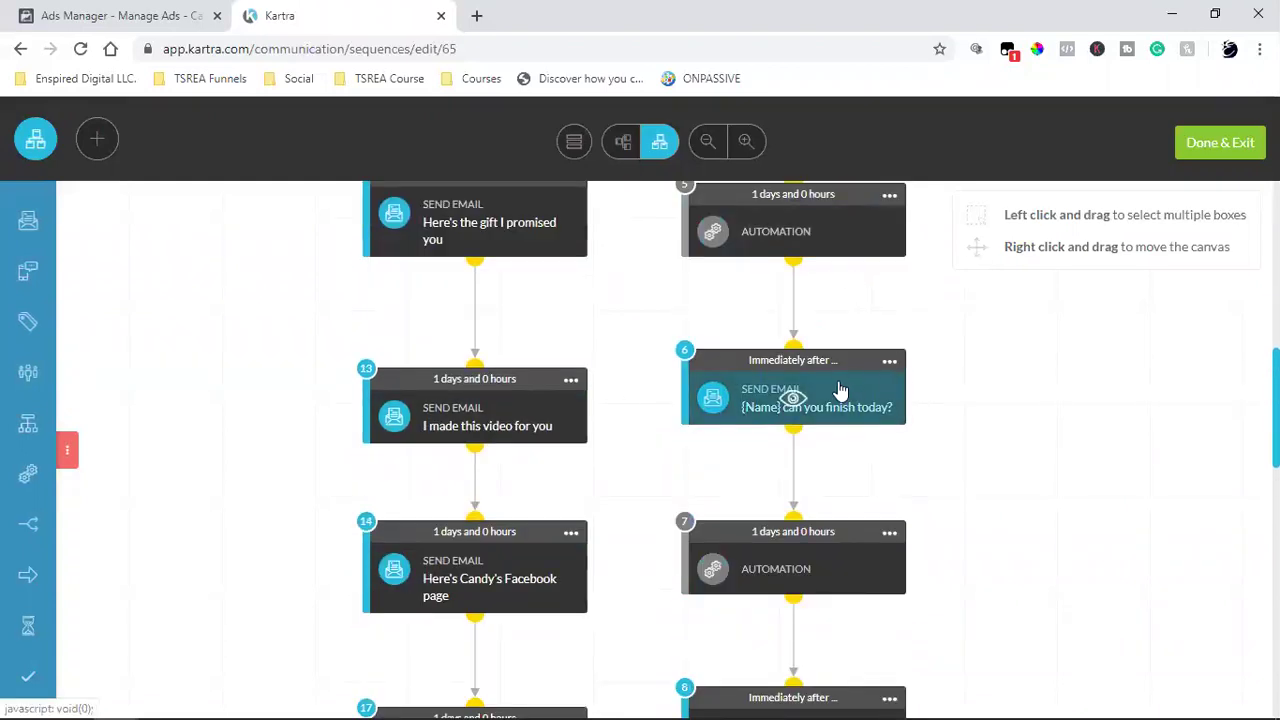
scroll(860, 385, "down", 2)
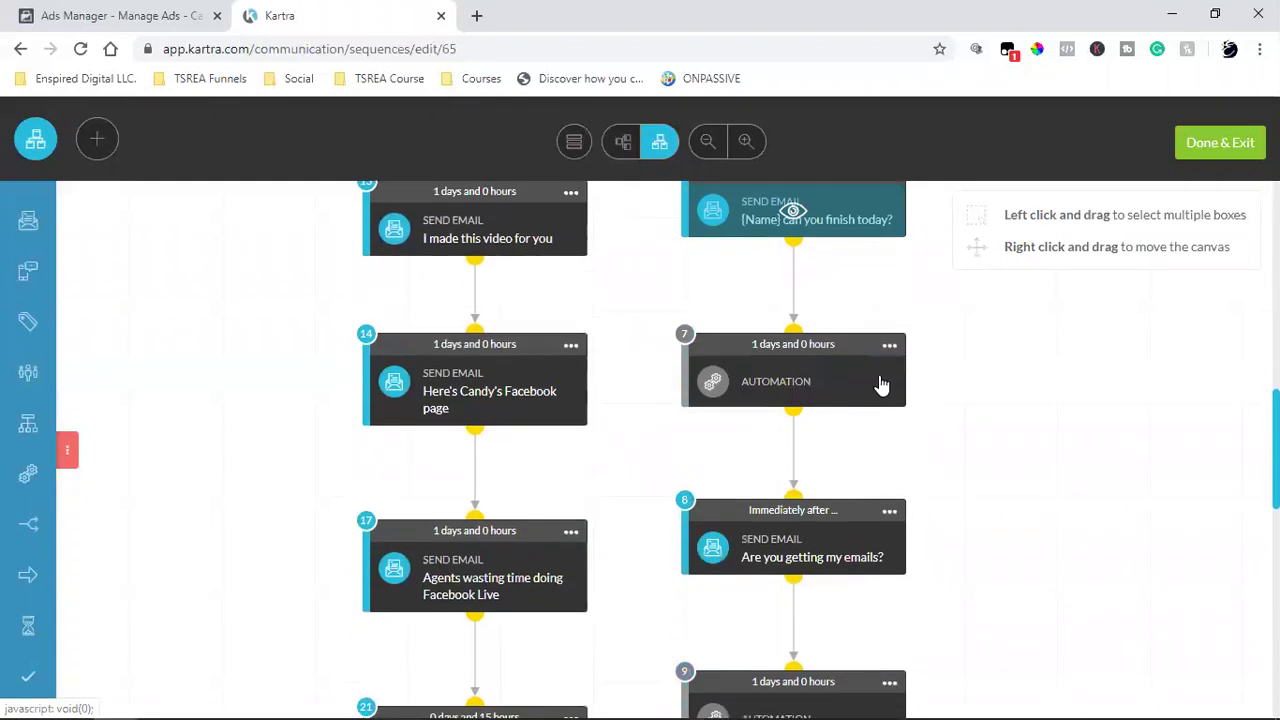
left_click(889, 345)
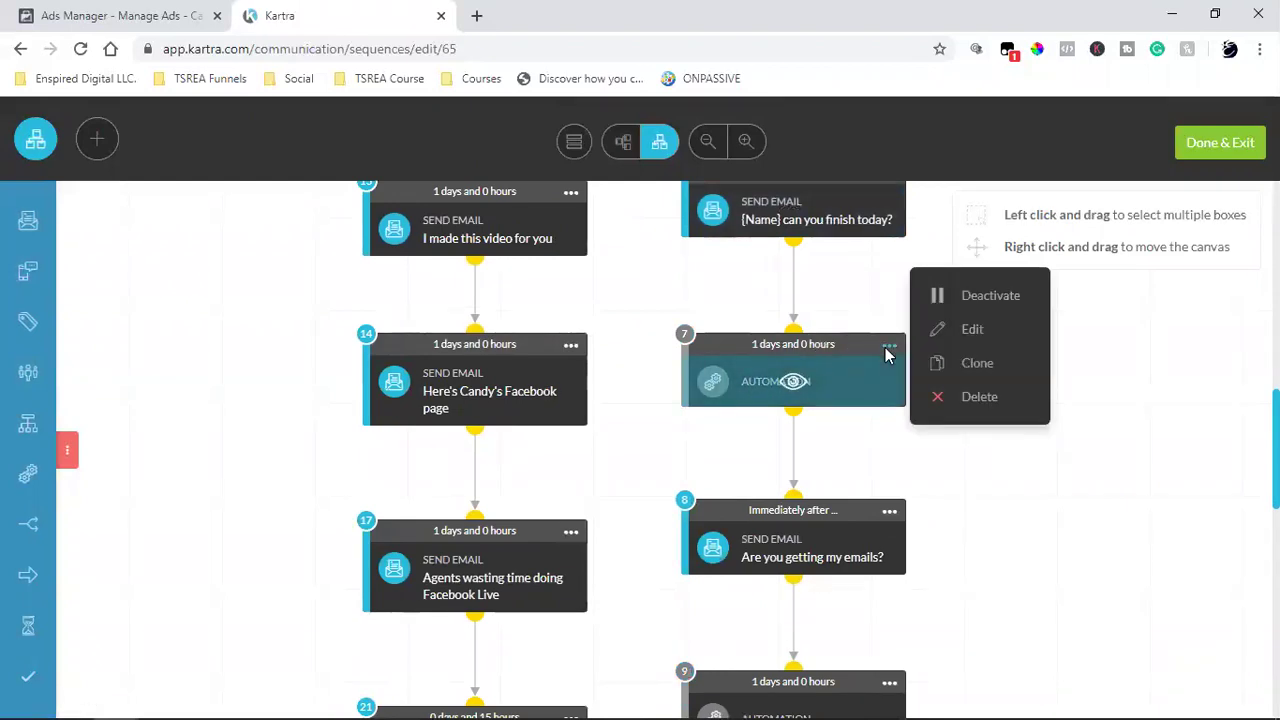
scroll(885, 355, "down", 2)
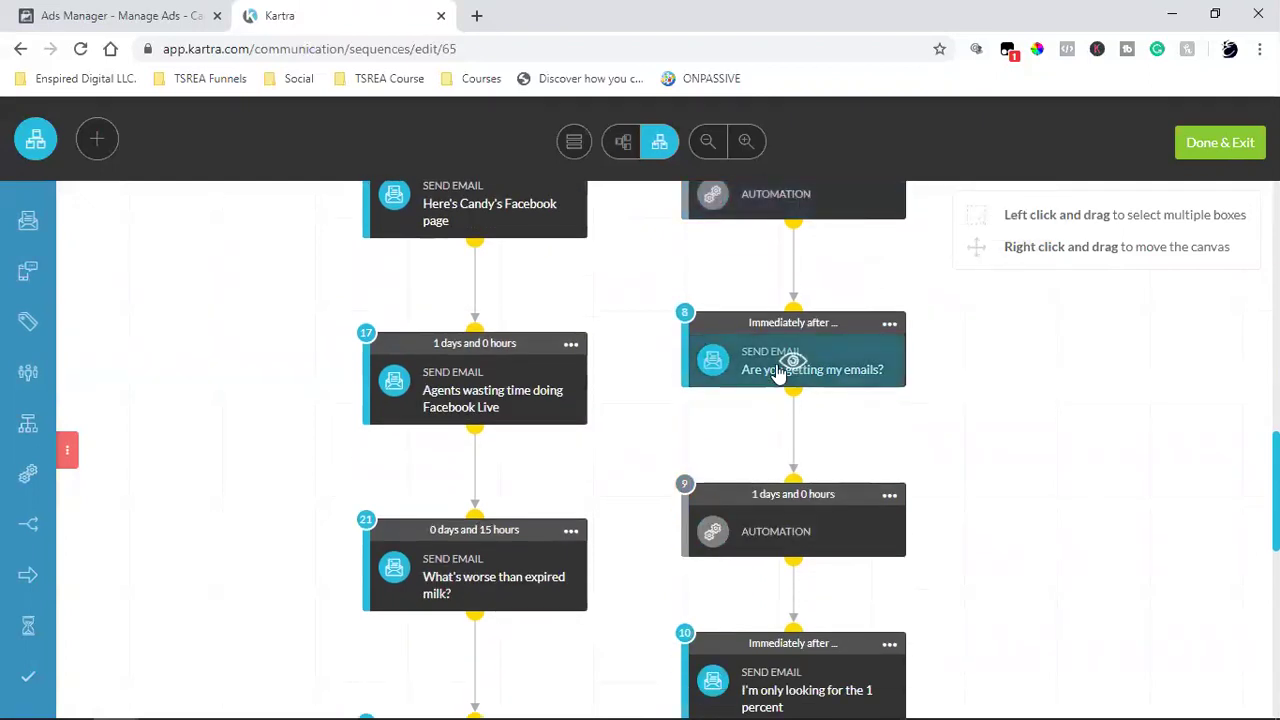
scroll(826, 366, "down", 2)
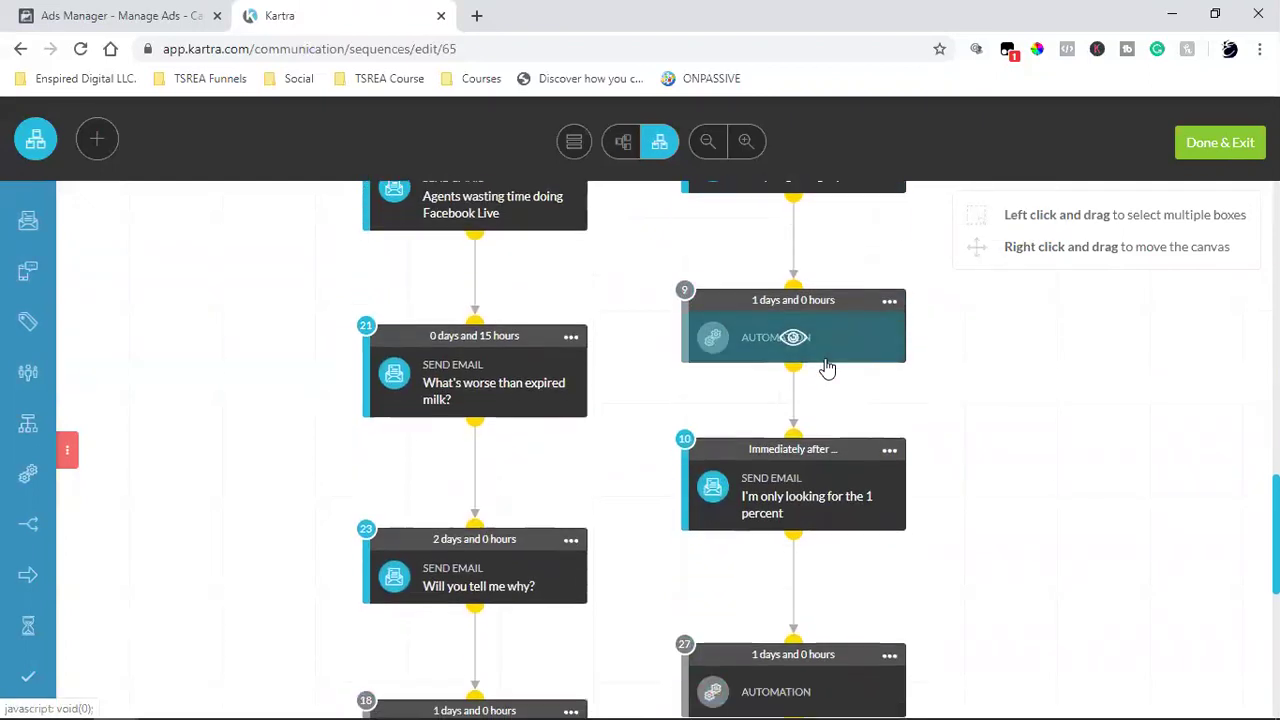
- Open the FALSE branch's automation step 27, examine its tag condition and move action, and close it without changes
scroll(826, 366, "down", 2)
scroll(826, 366, "down", 2)
left_click(889, 287)
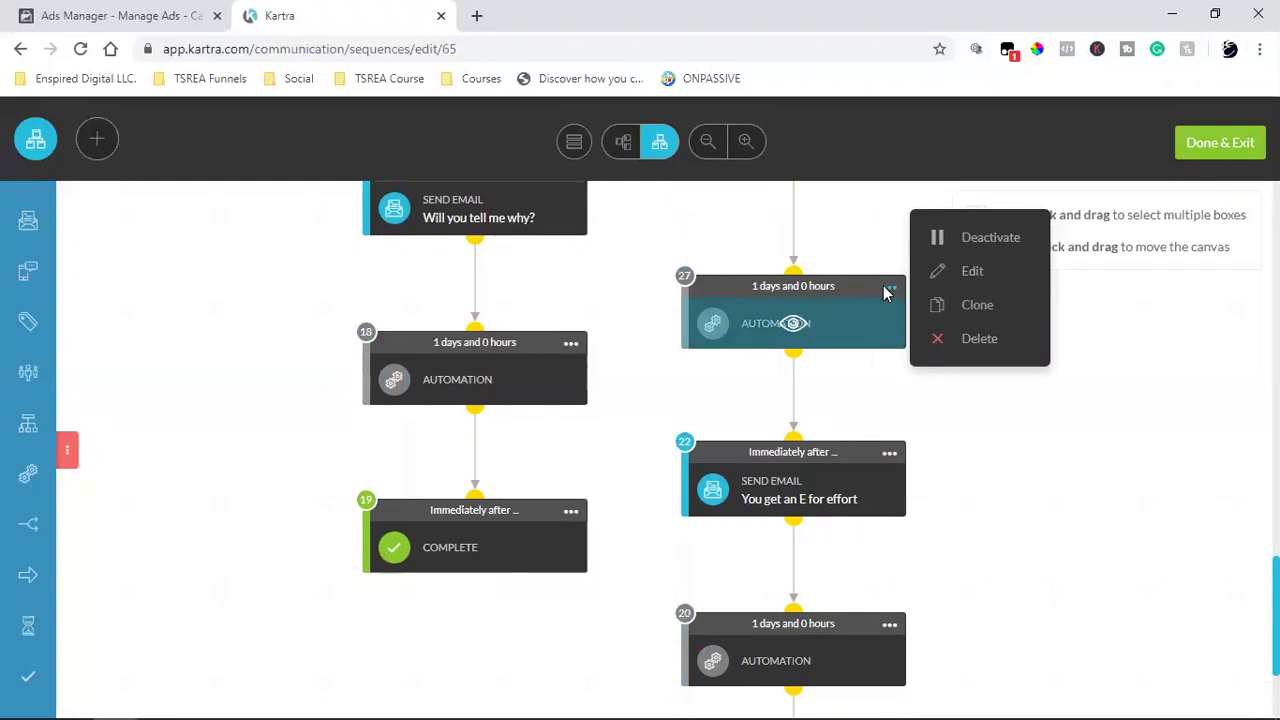
left_click(972, 271)
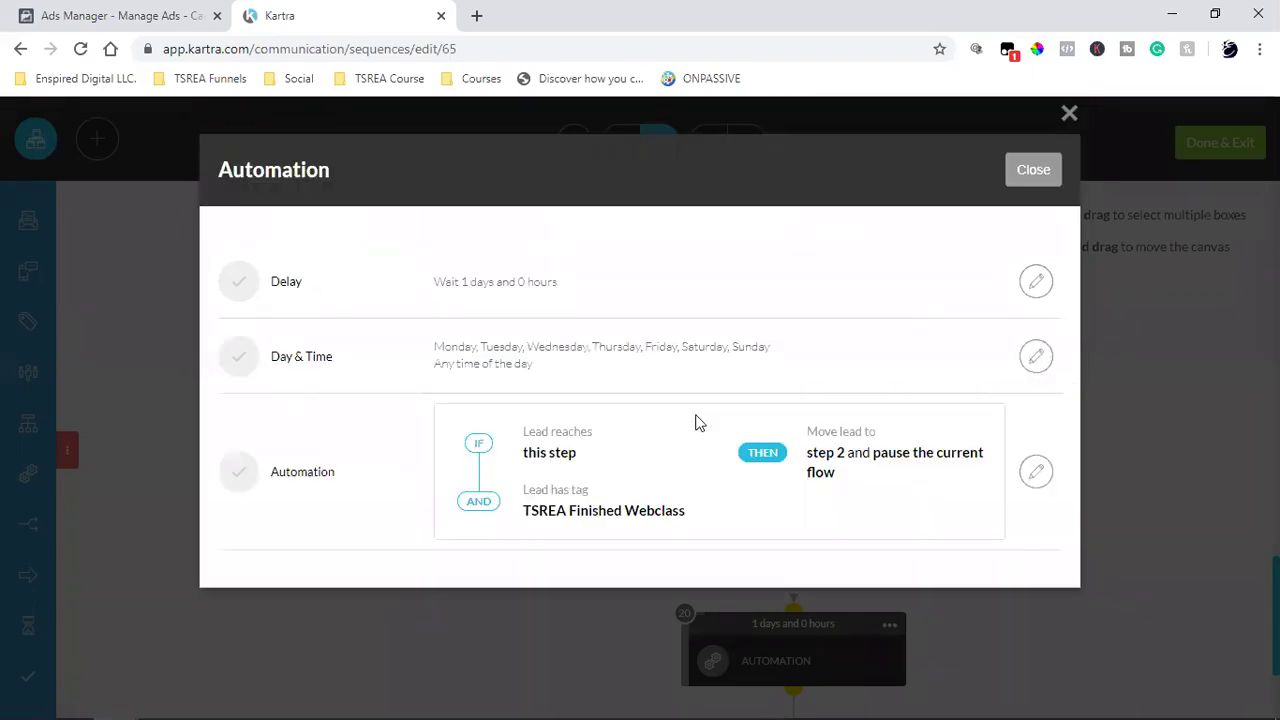
double_click(594, 509)
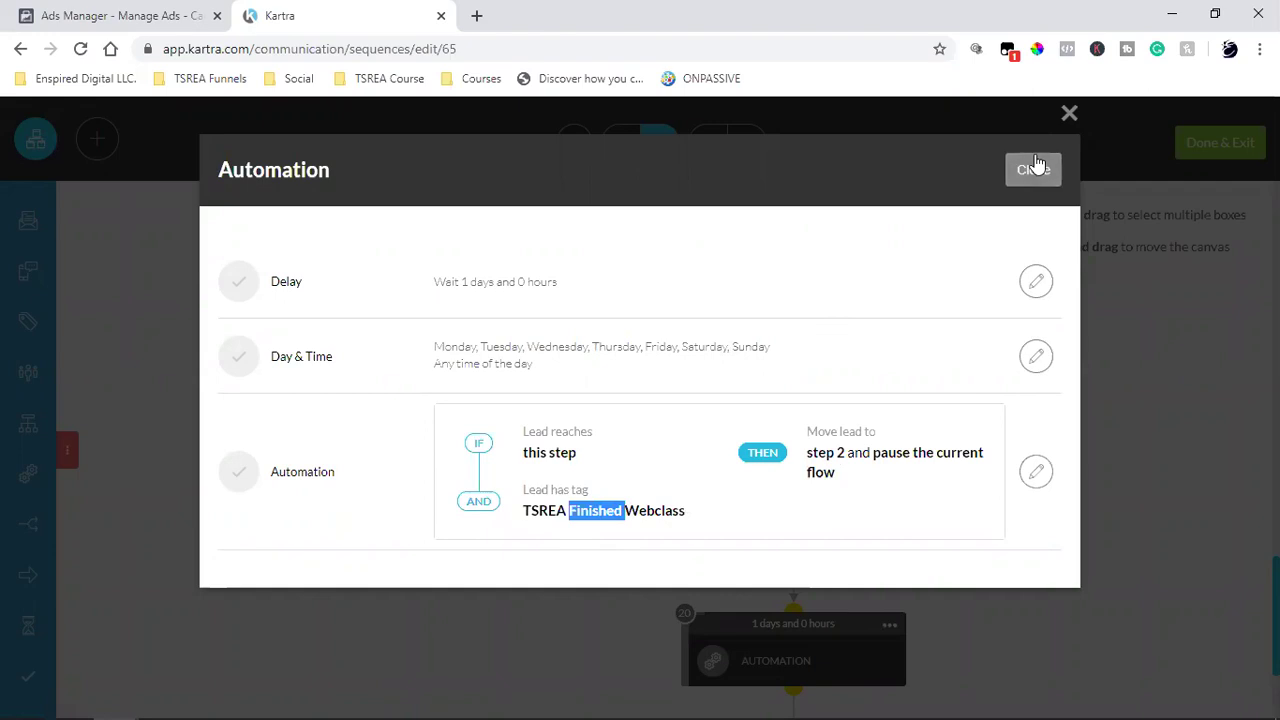
key("Escape")
- Review the FALSE branch again from its first email "What happened?" down to "You get an E for effort"
scroll(857, 369, "down", 2)
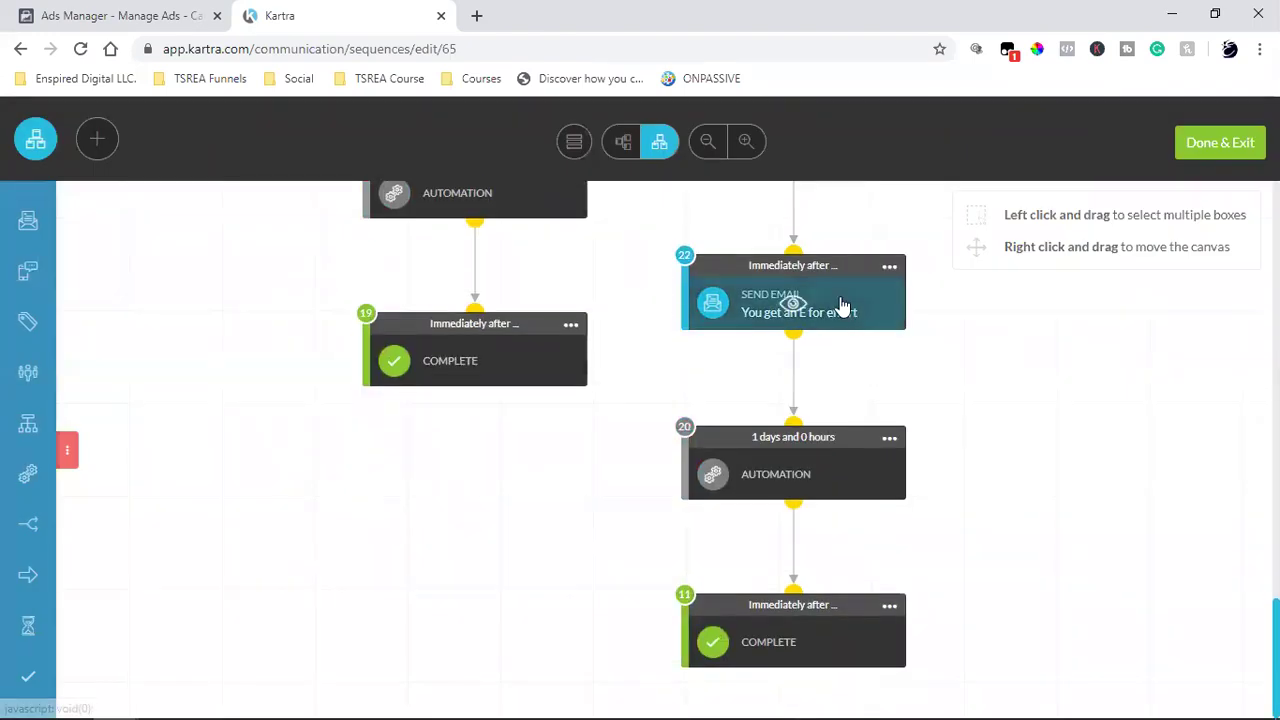
left_click(890, 438)
scroll(1120, 440, "up", 10)
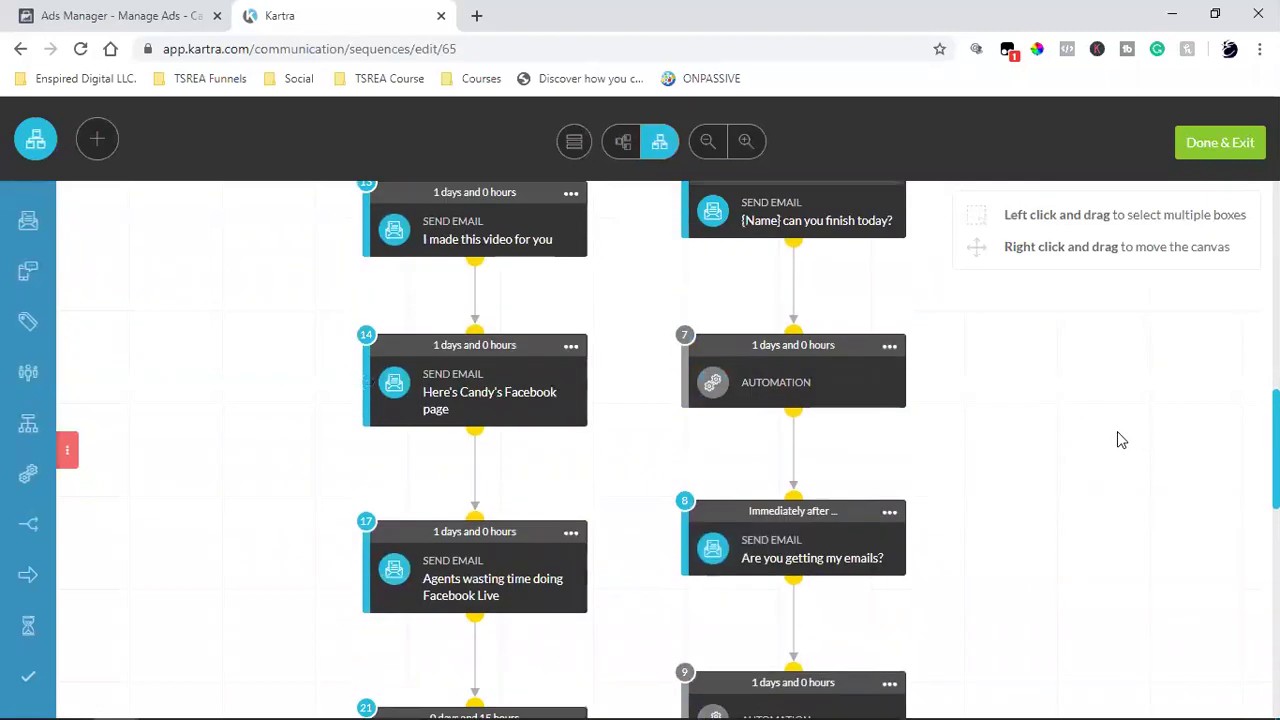
scroll(1120, 440, "up", 7)
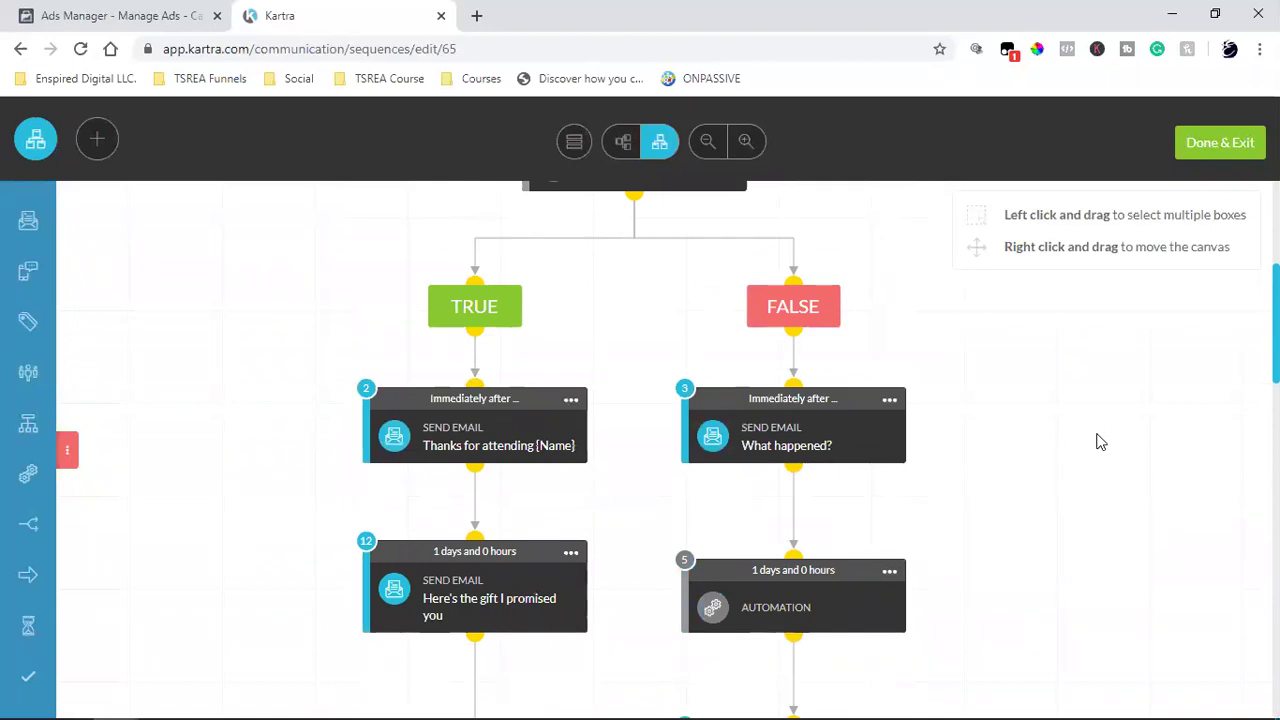
scroll(794, 430, "down", 3)
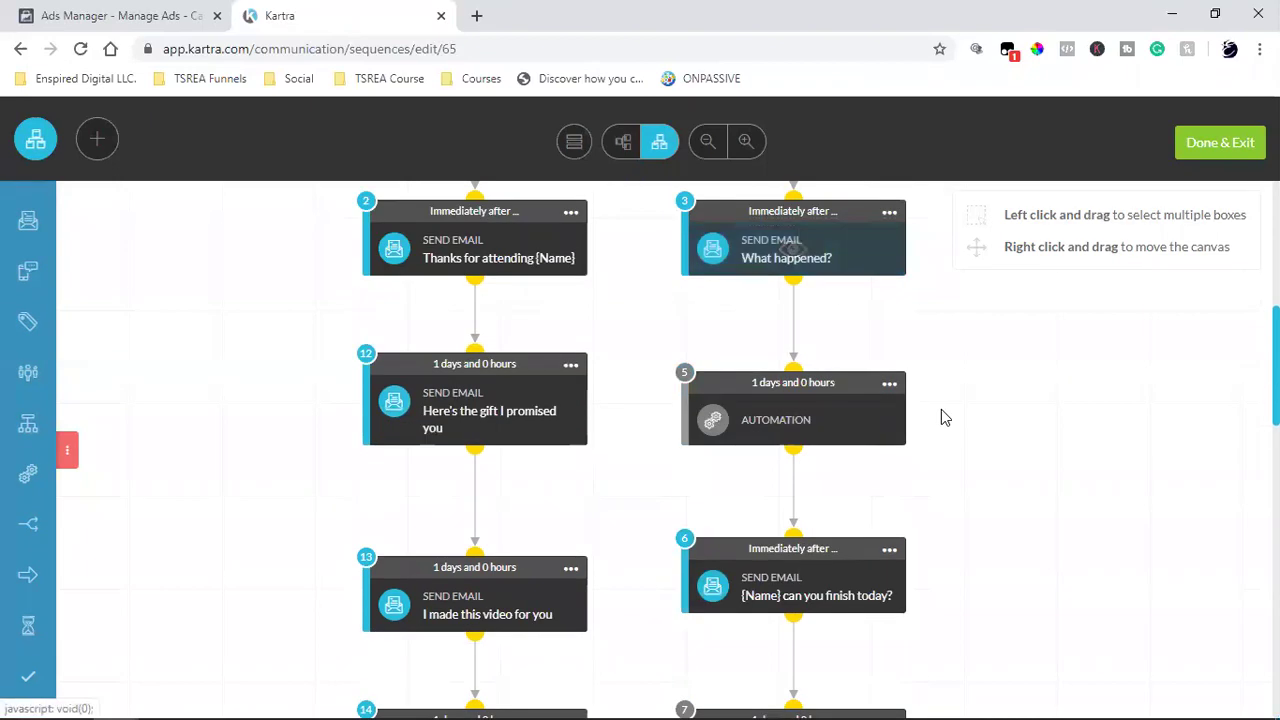
scroll(900, 415, "down", 3)
scroll(800, 420, "down", 3)
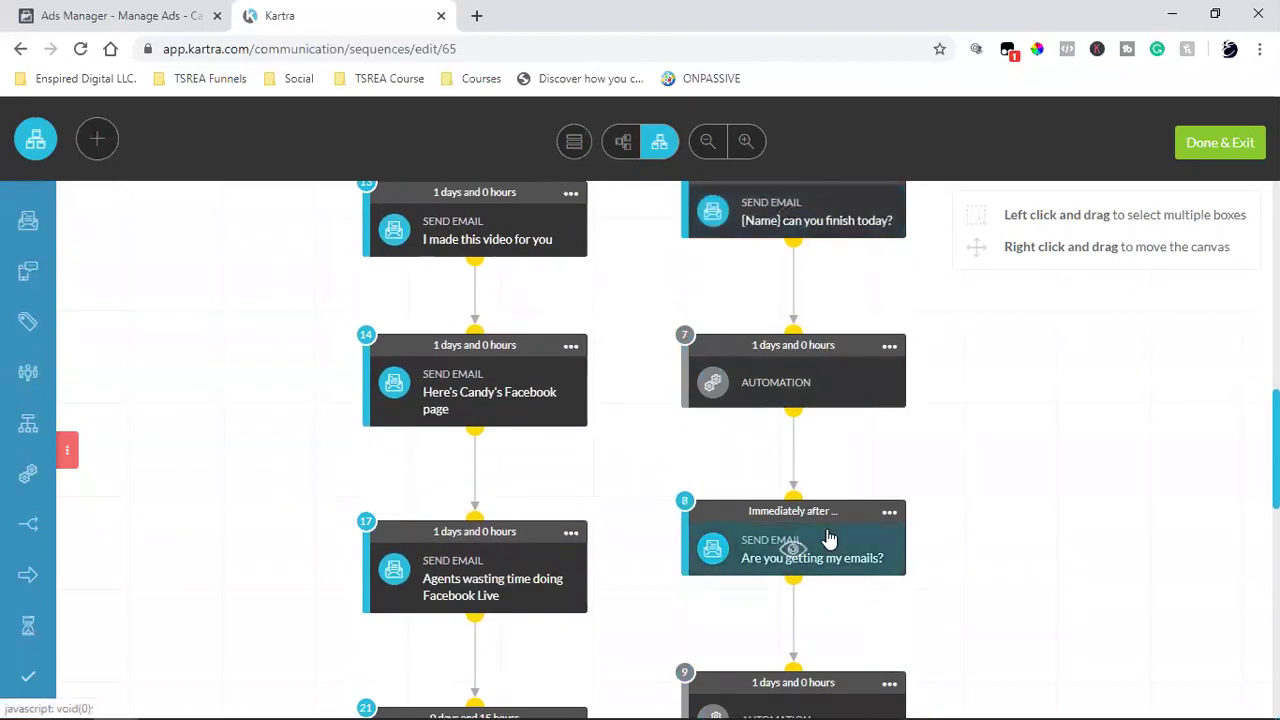
scroll(977, 414, "down", 6)
scroll(829, 486, "down", 6)
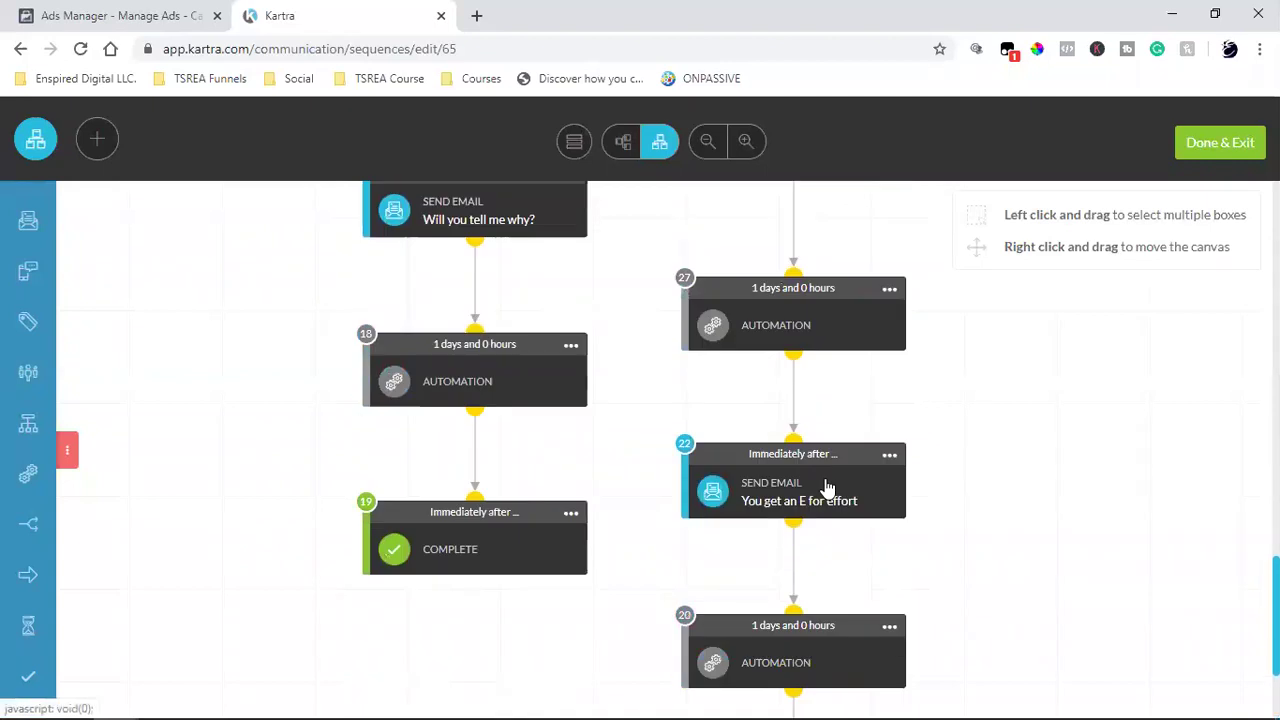
- Open automation step 20, examine its missing-tag condition and its list subscription and sequence unsubscription actions, and close it without changes
scroll(822, 503, "down", 3)
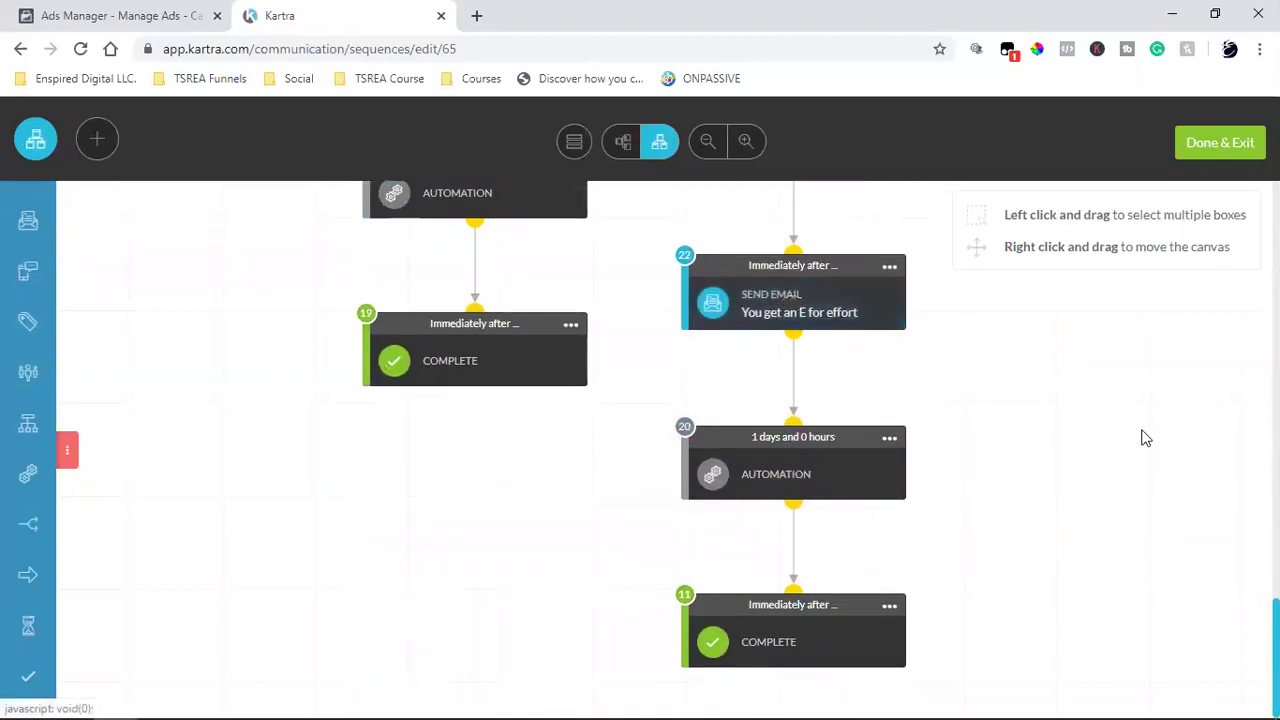
left_click(890, 437)
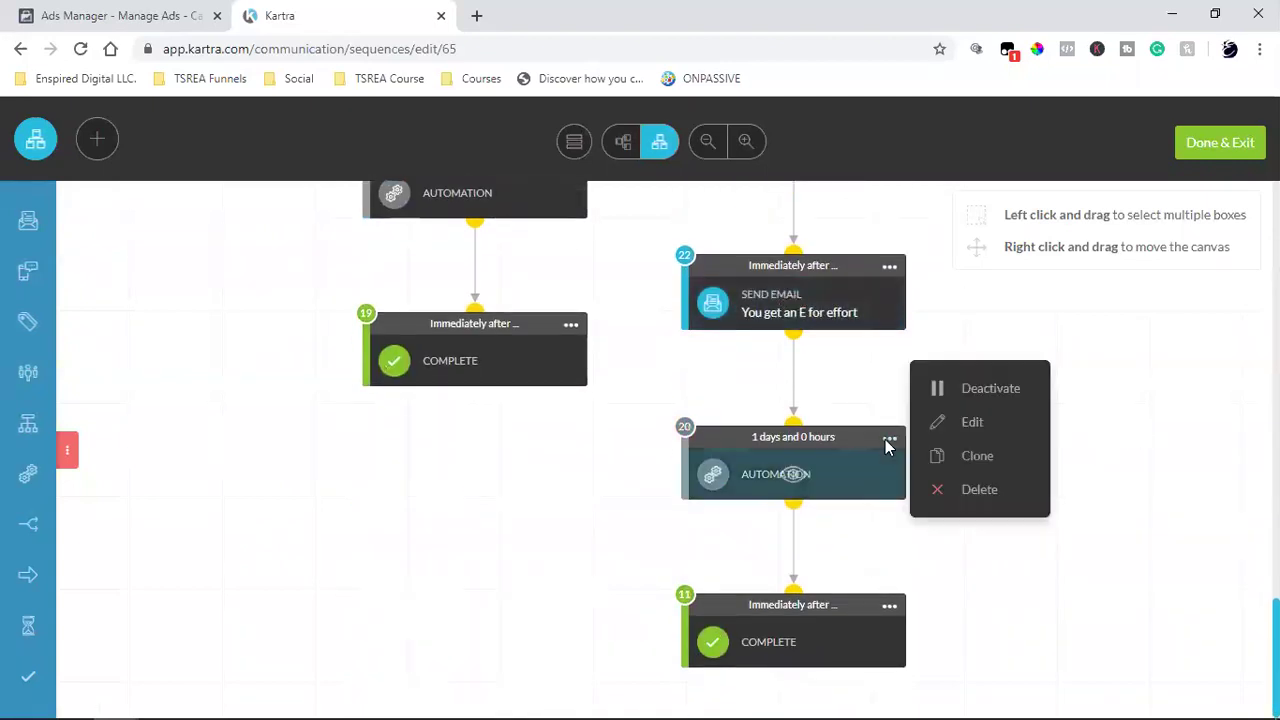
left_click(975, 421)
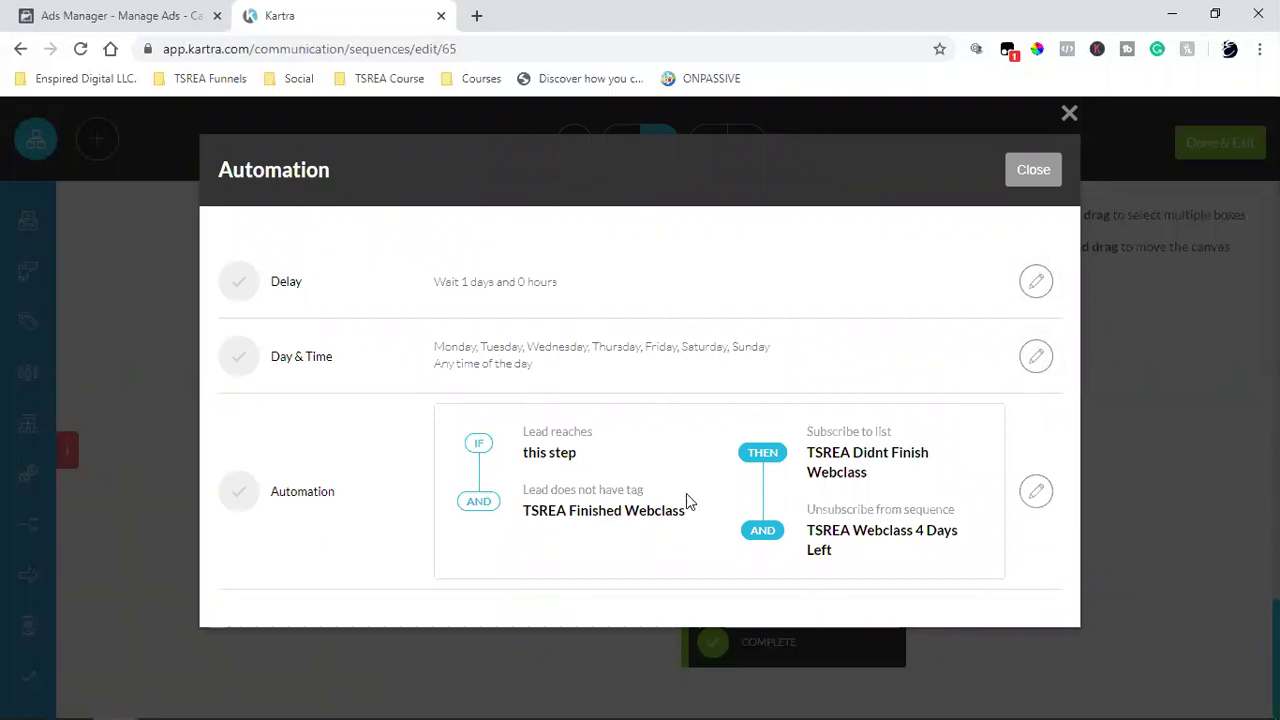
triple_click(619, 507)
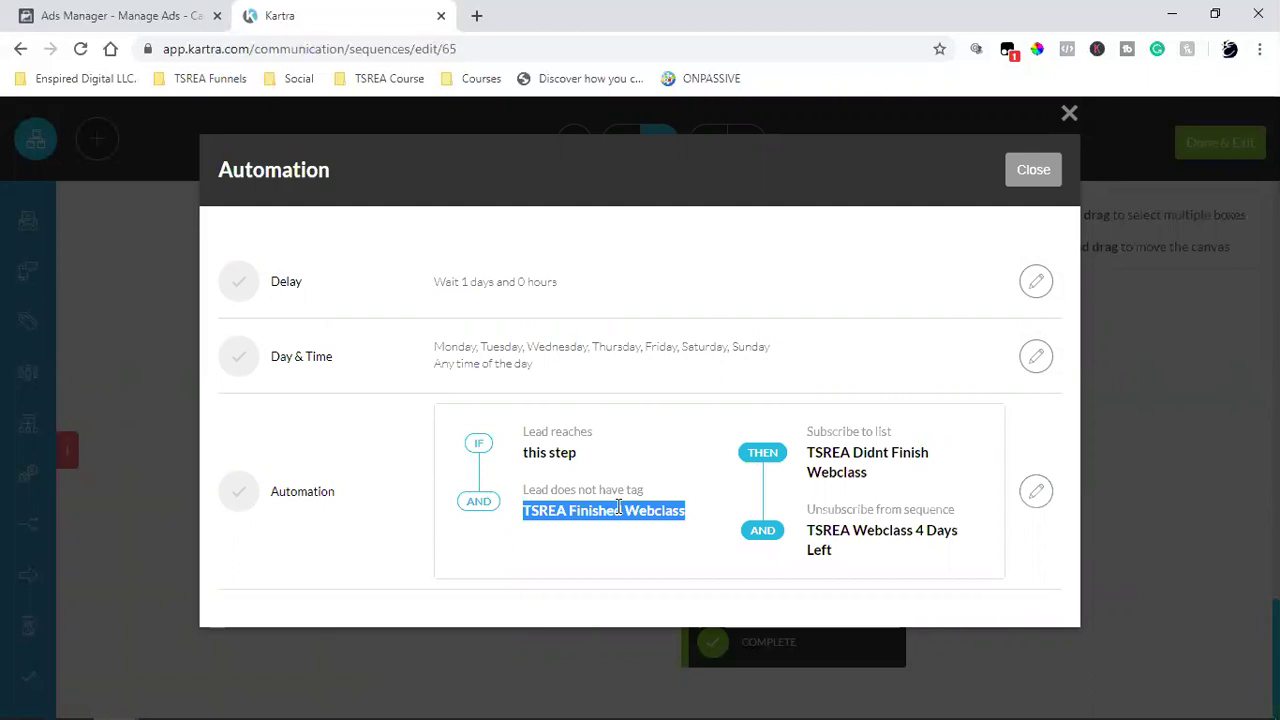
double_click(853, 450)
left_click(853, 450)
left_click_drag(853, 450, 890, 485)
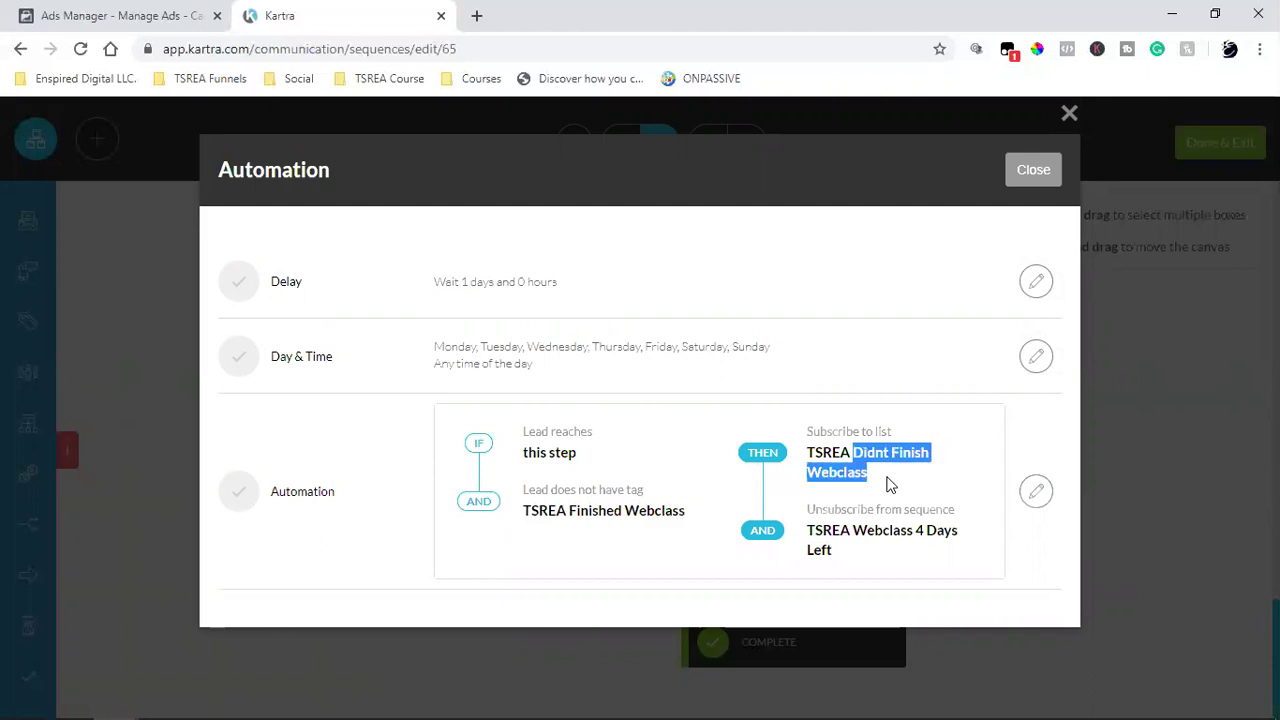
triple_click(875, 530)
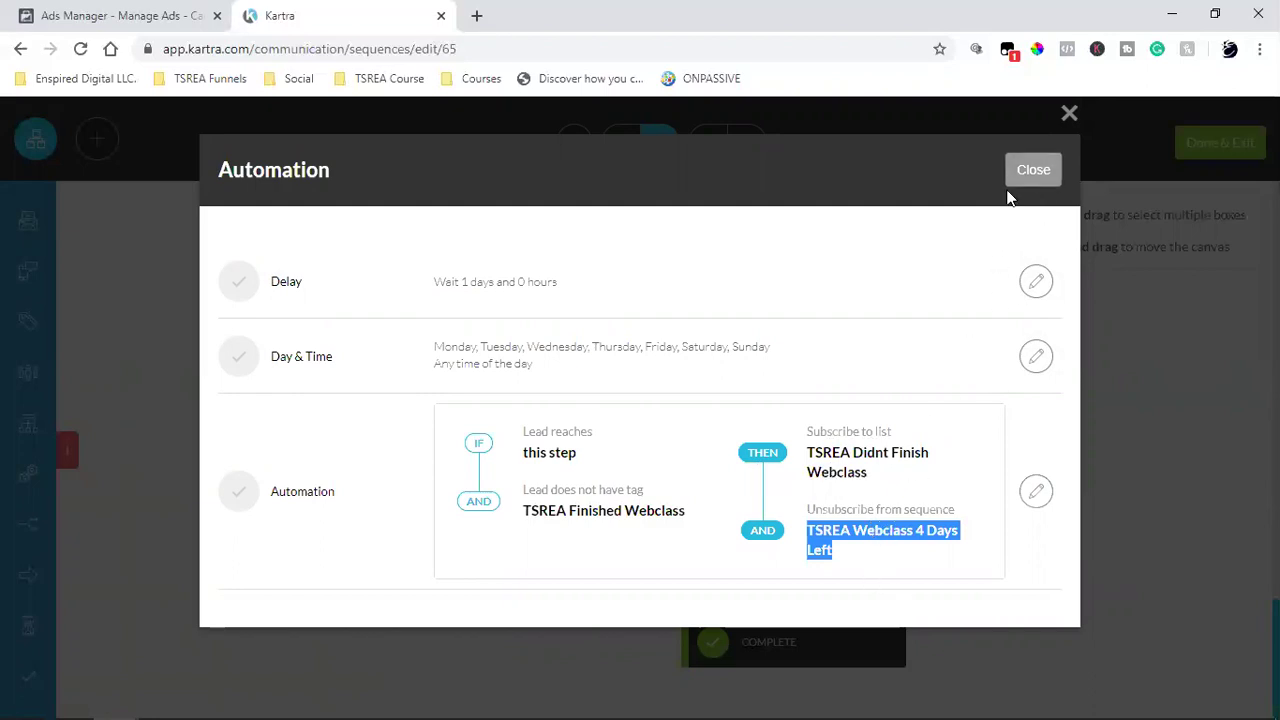
left_click(1036, 172)
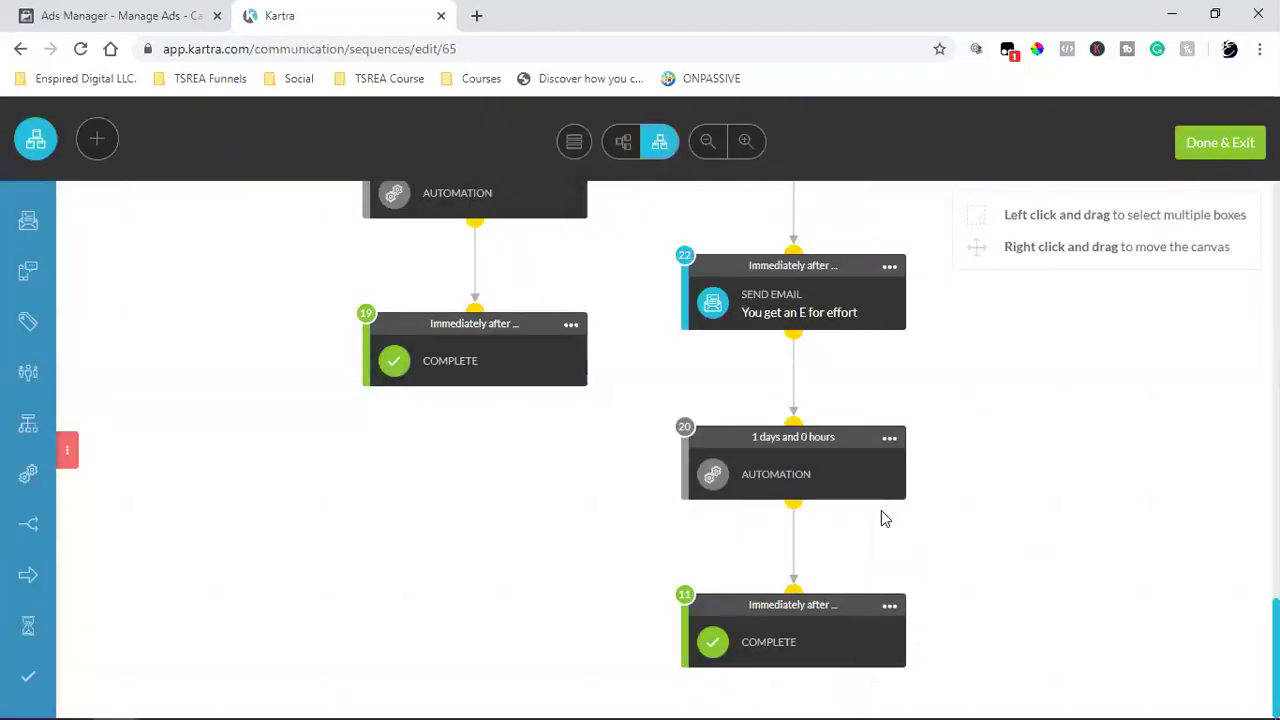
- Exit the sequence editor and locate the "TSREA Webclass 4 Days Left" sequence and its active leads in the sequence list
left_click(1210, 146)
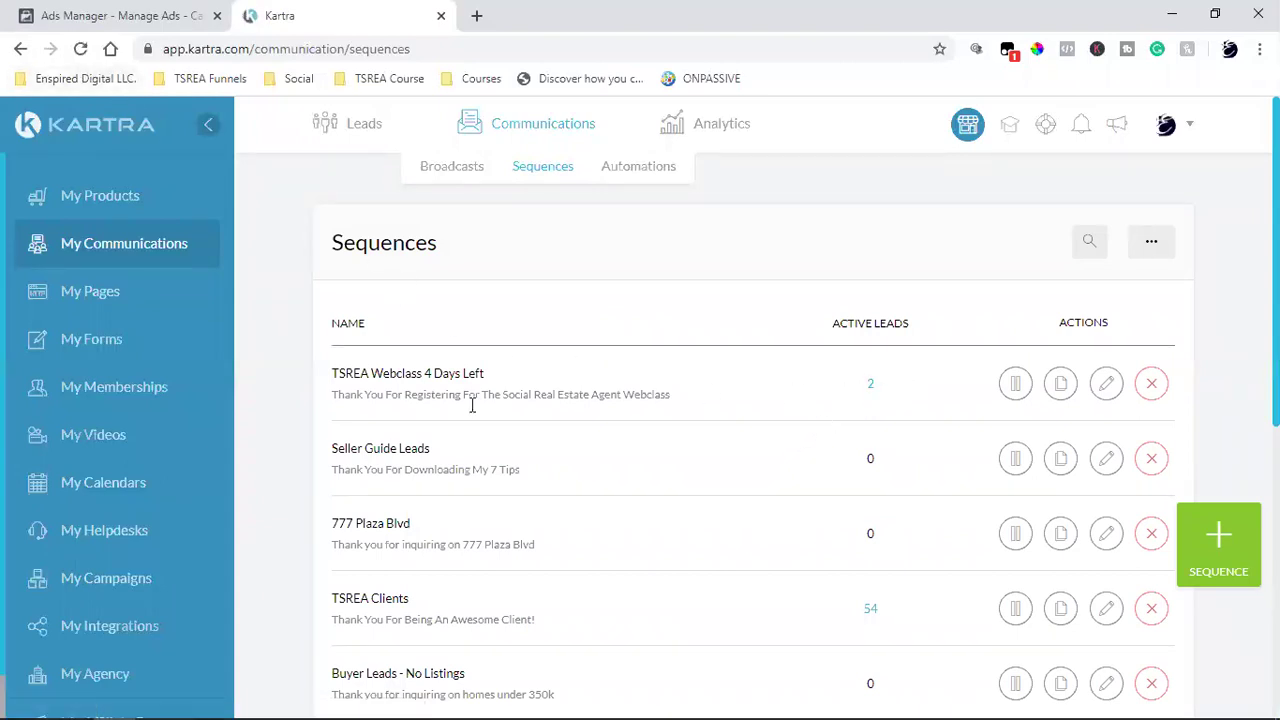
triple_click(420, 373)
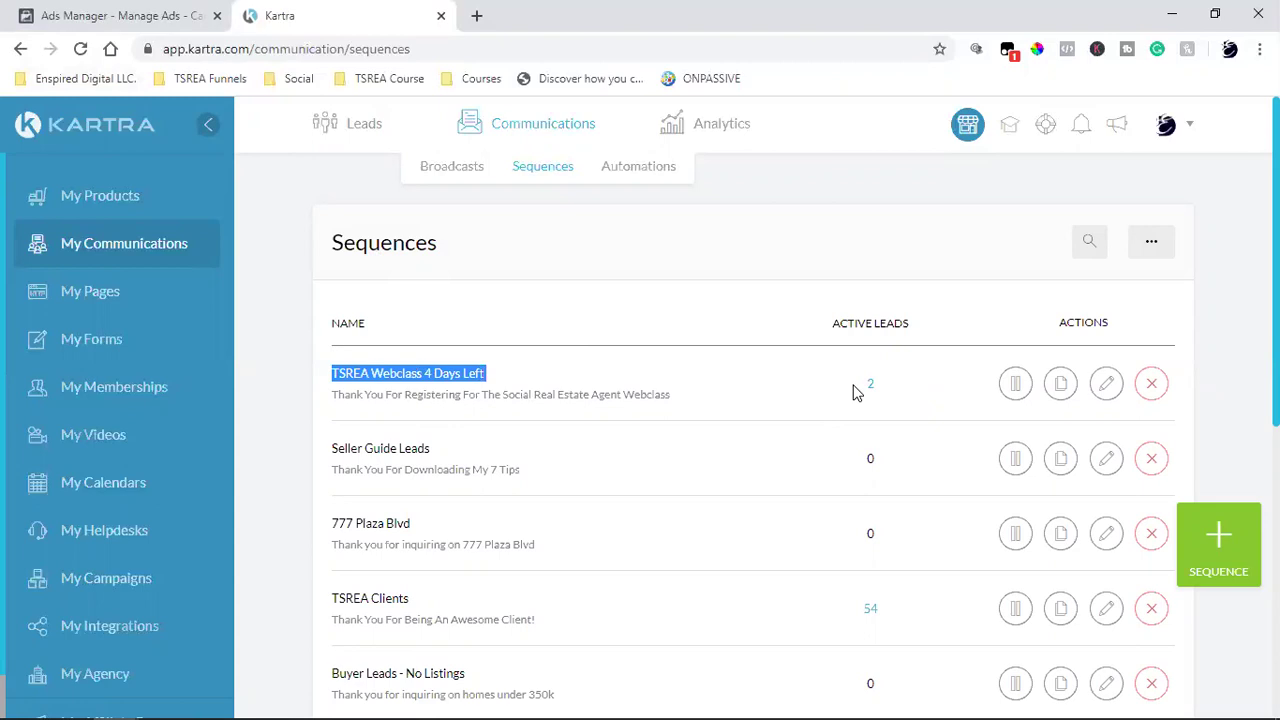
left_click(722, 392)
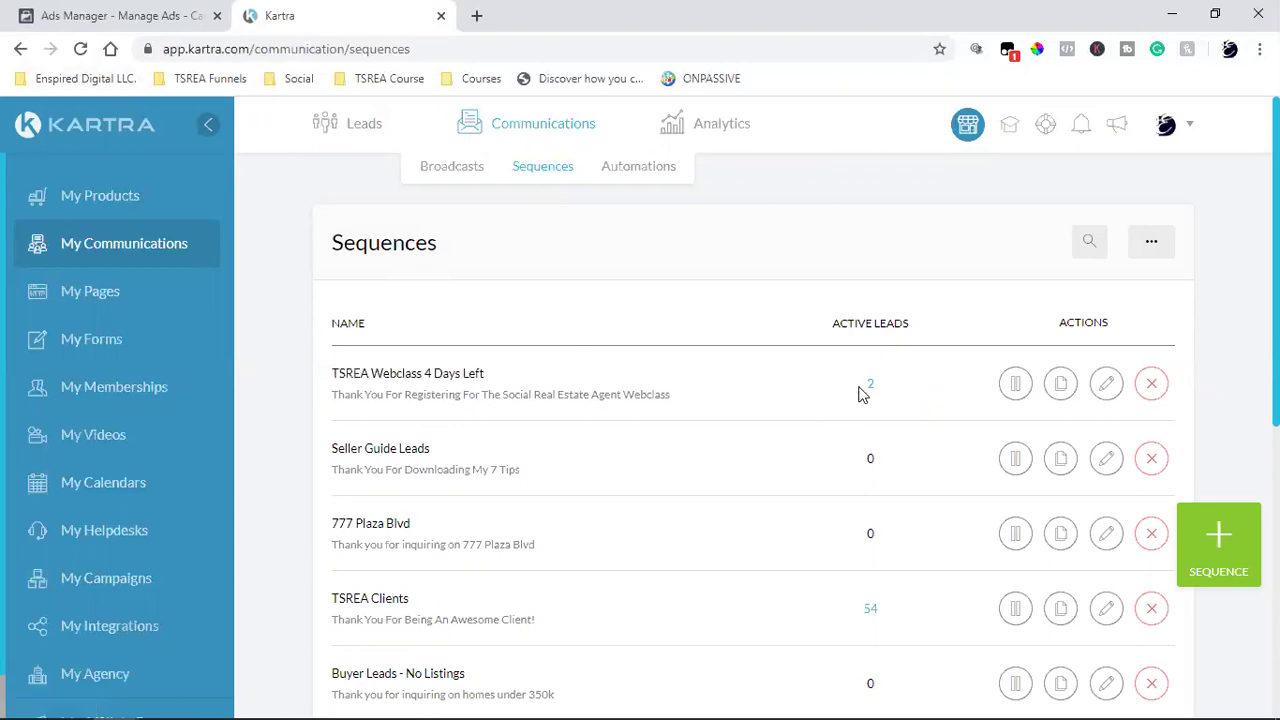
triple_click(381, 374)
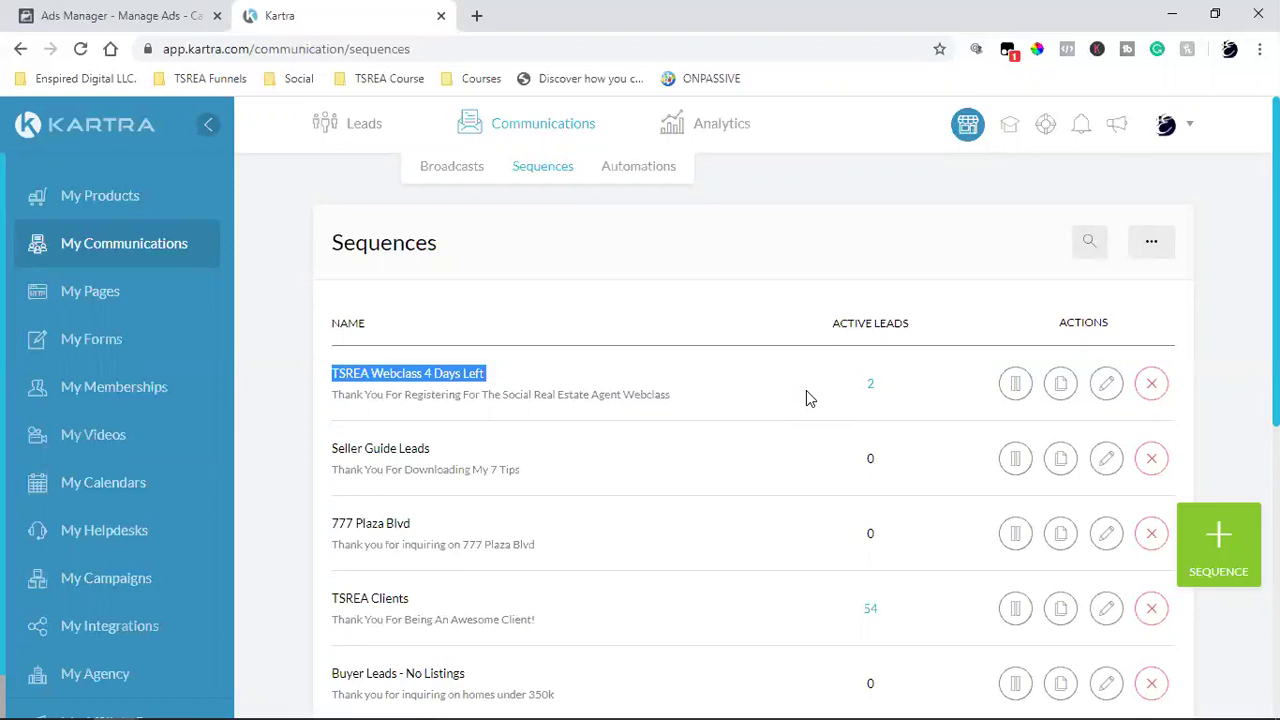
left_click(808, 398)
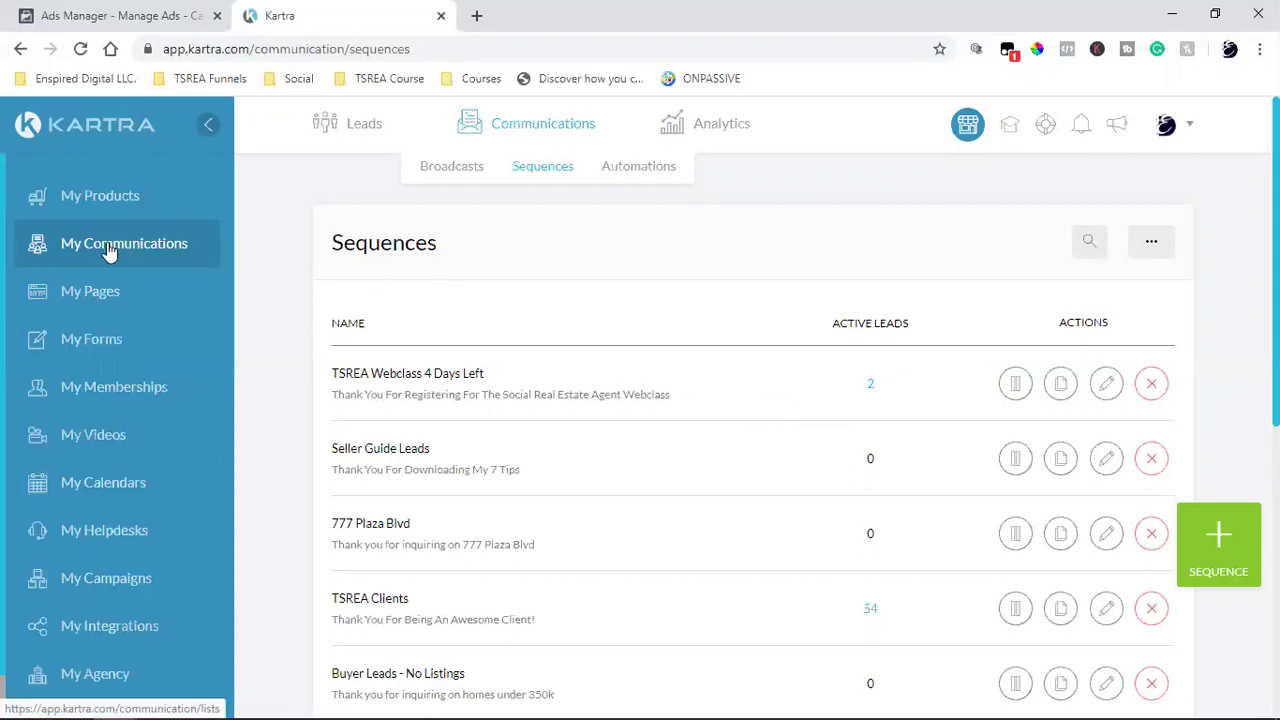
- Open the list of lead tags and filter it by the TSREA Clients category
mouse_move(353, 138)
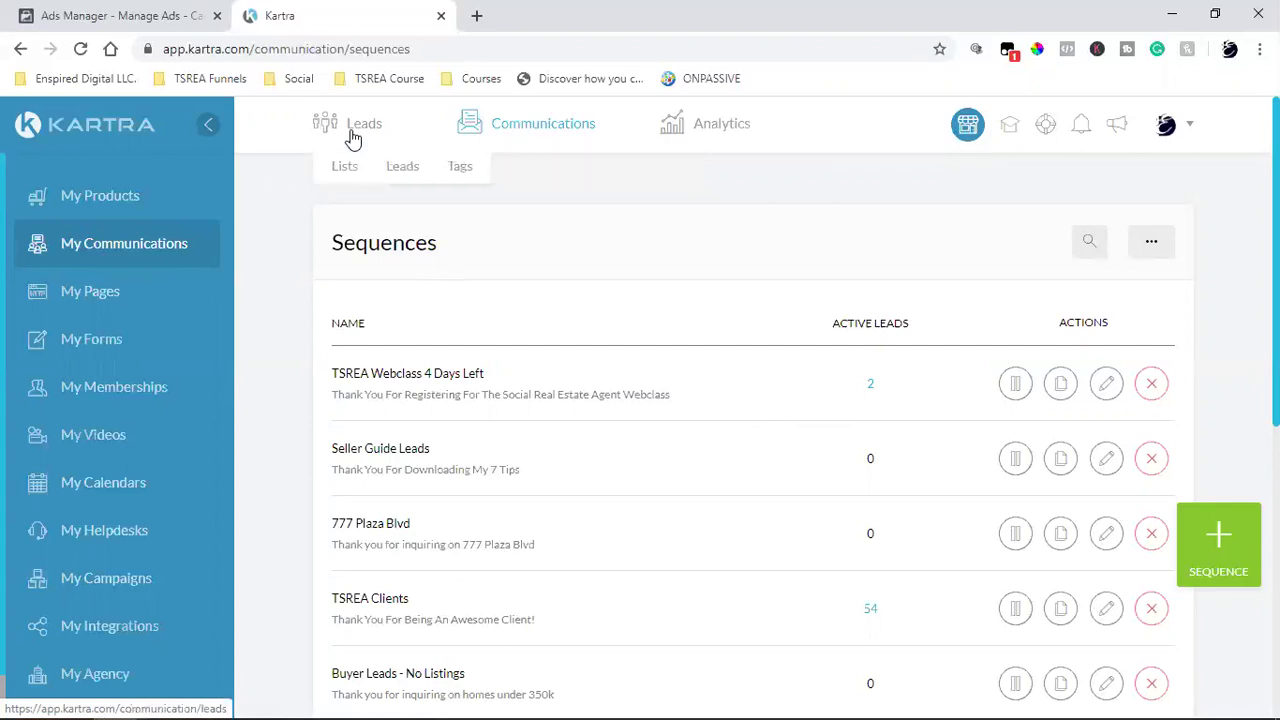
left_click(462, 172)
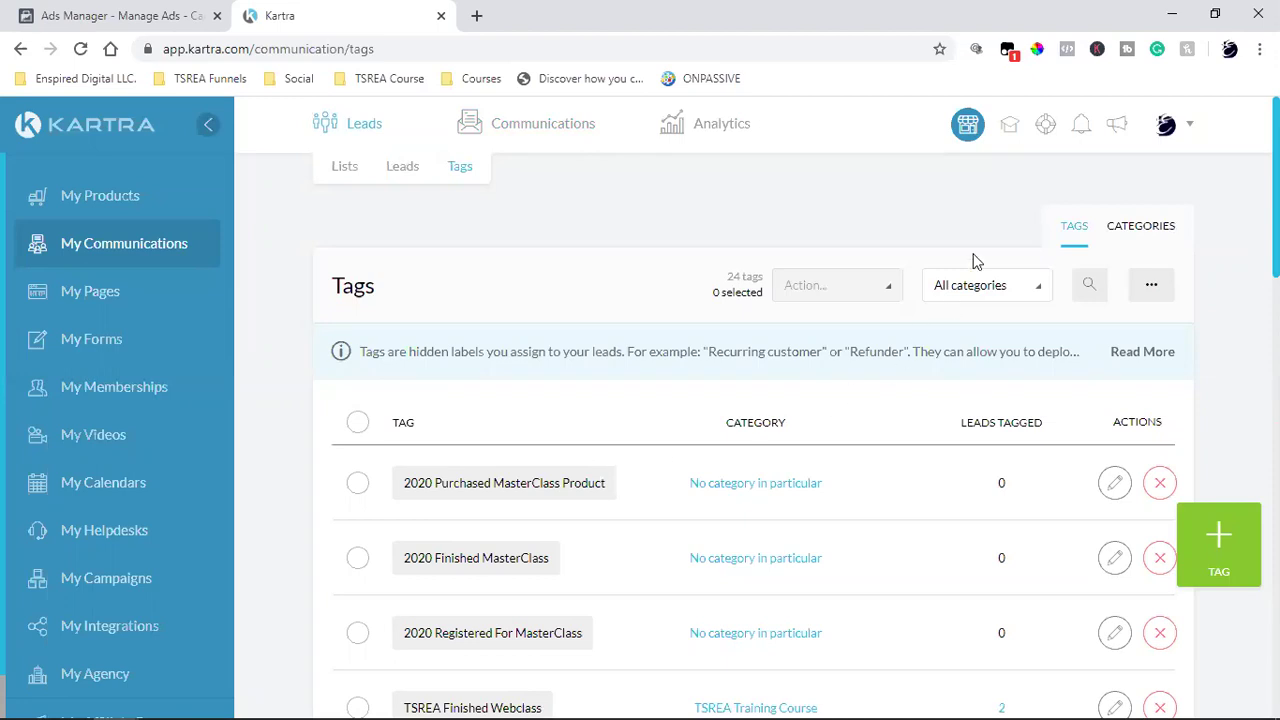
left_click(957, 284)
scroll(974, 408, "down", 2)
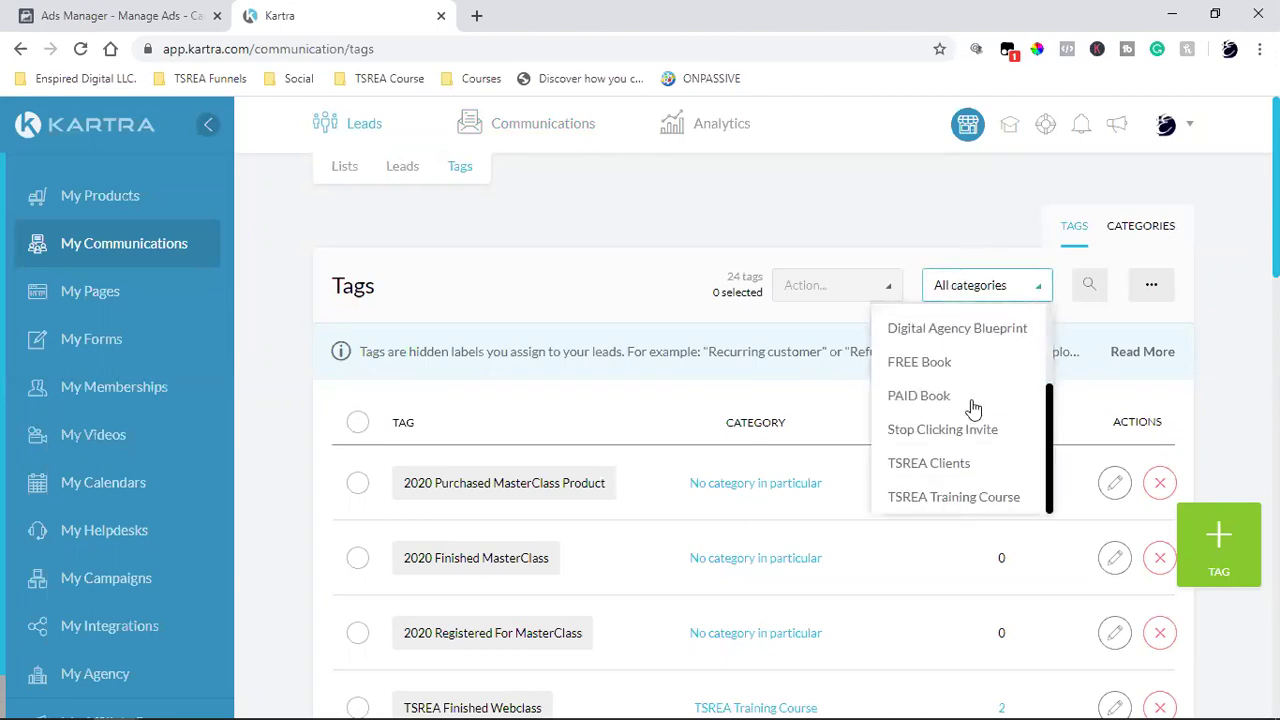
left_click(951, 465)
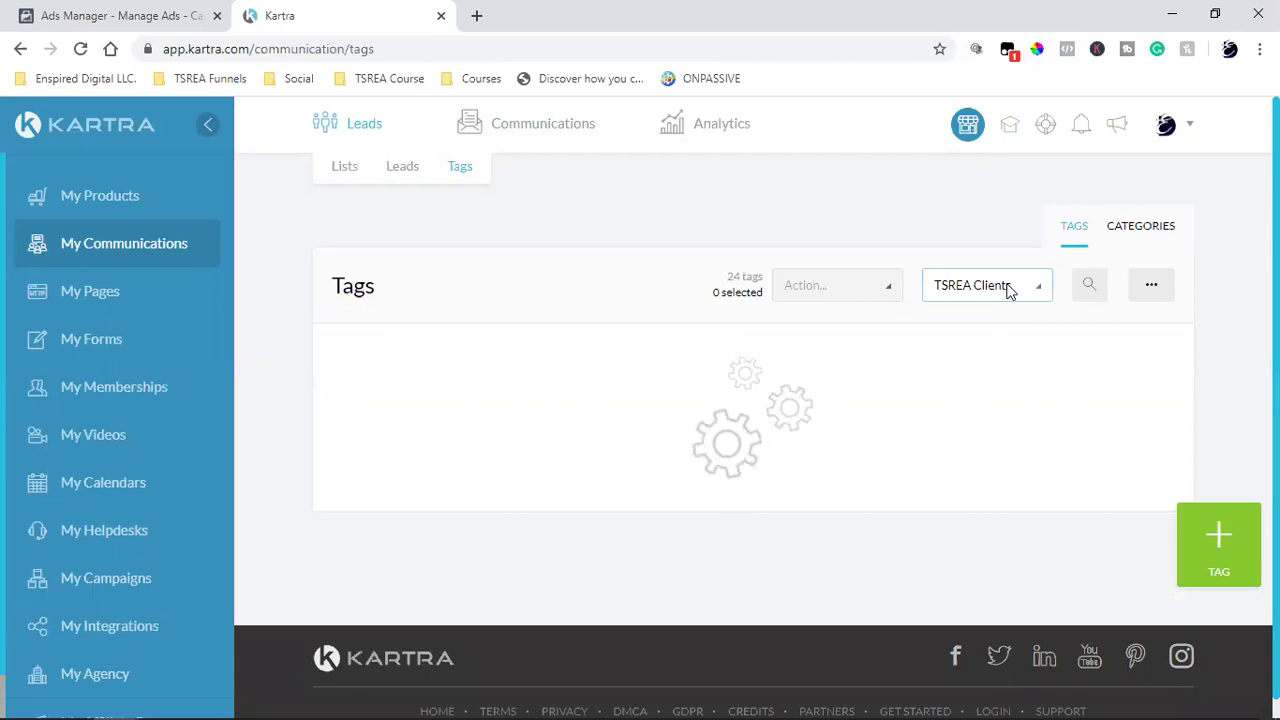
- Switch the tag category filter to PAID Book to view the book customers' tags
left_click(1005, 287)
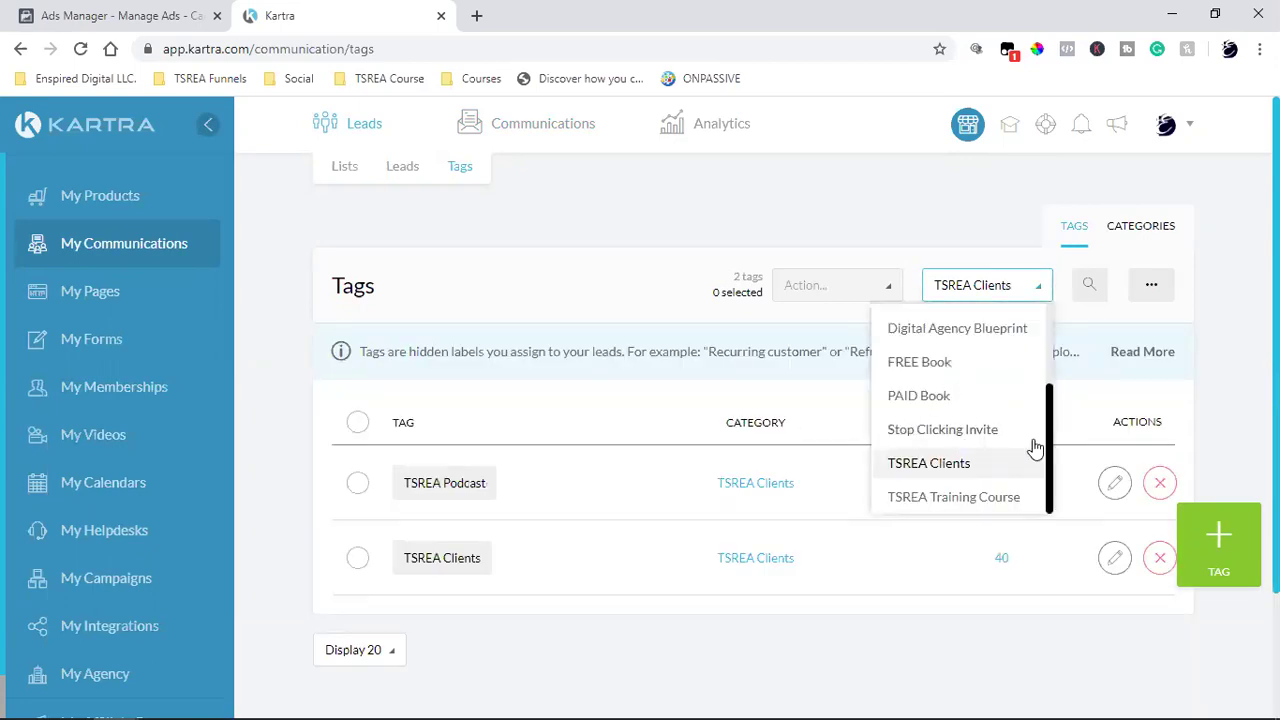
scroll(991, 443, "down", 2)
scroll(991, 443, "up", 2)
left_click(916, 400)
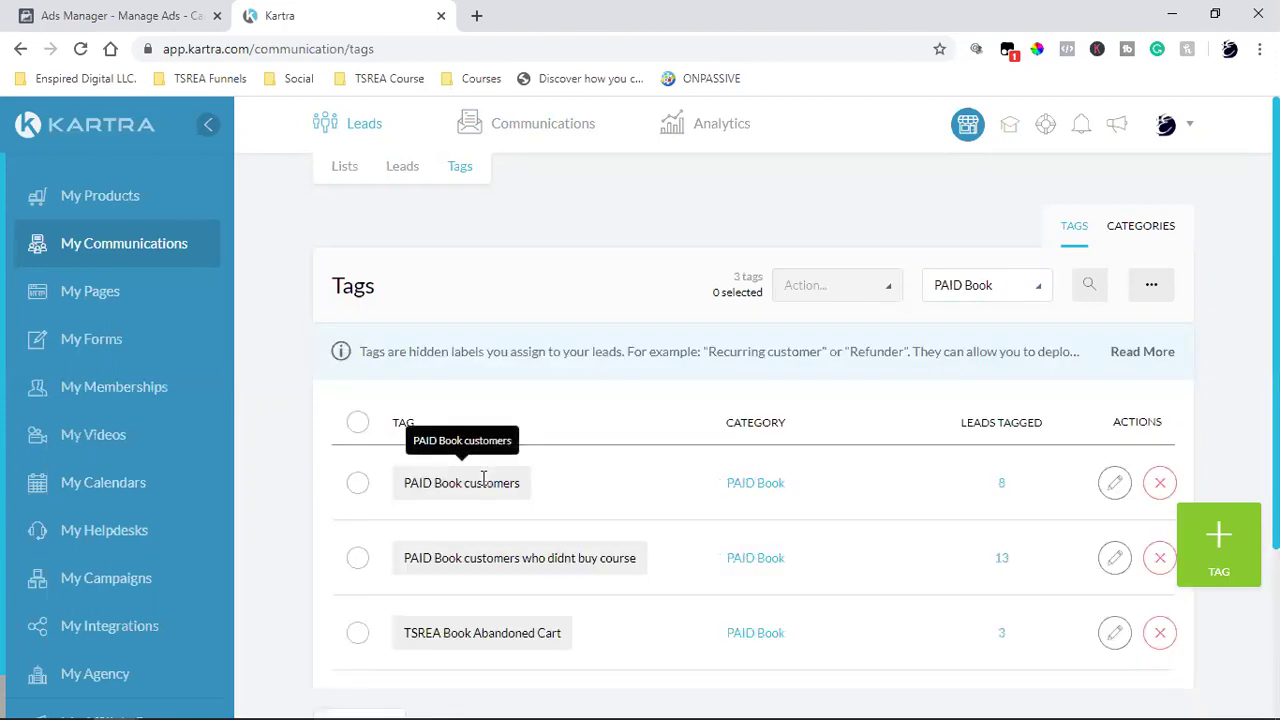
- Examine the names of the three PAID Book tags: customers, customers who didn't buy the course, and abandoned cart
triple_click(462, 482)
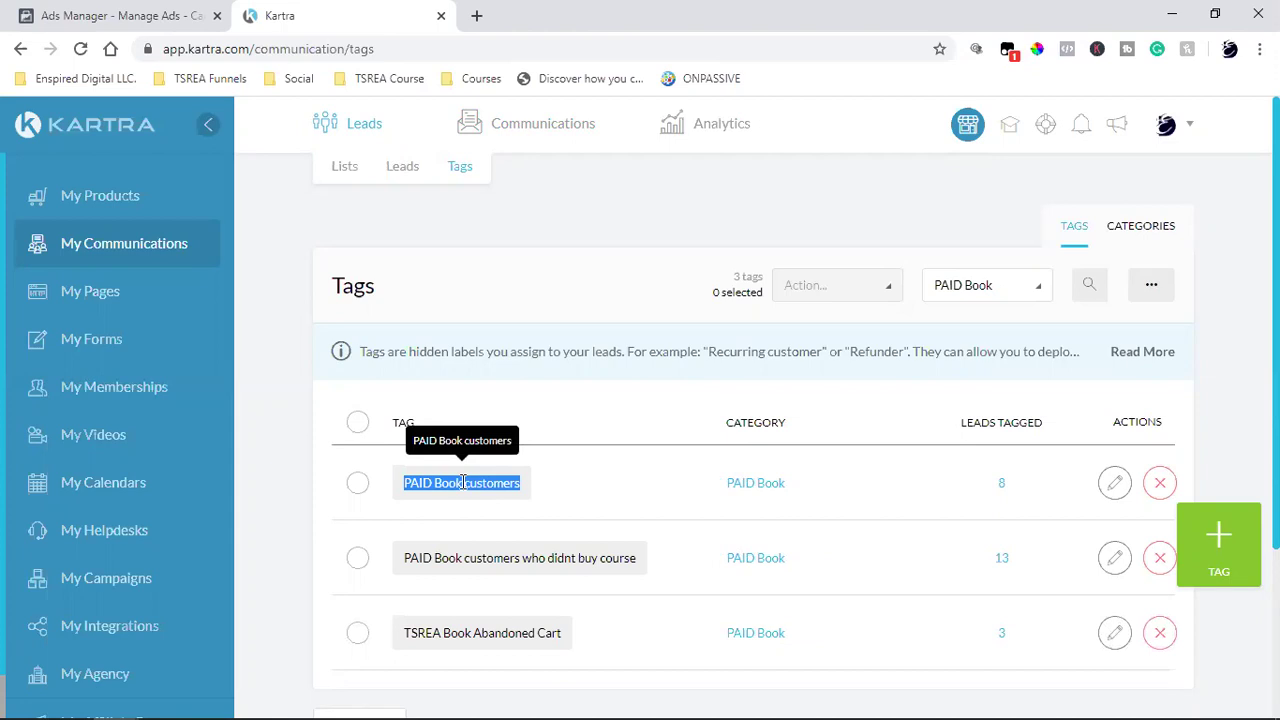
triple_click(446, 558)
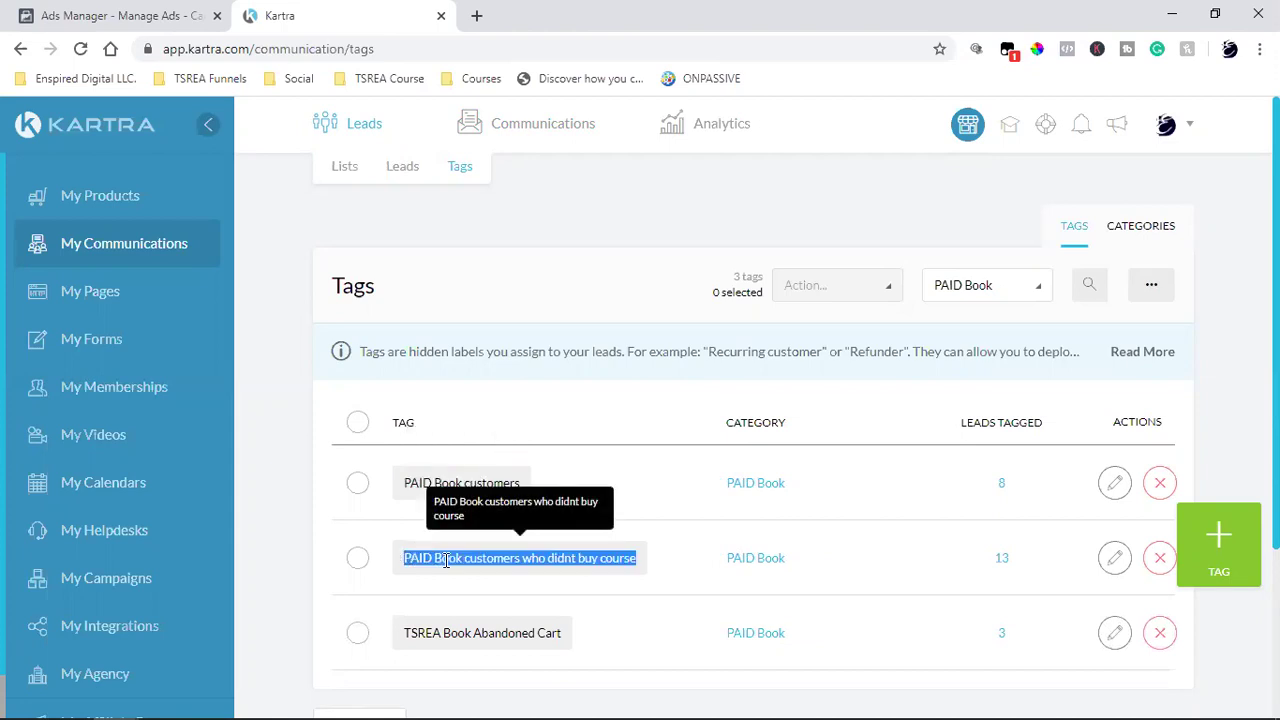
scroll(446, 560, "down", 2)
triple_click(470, 447)
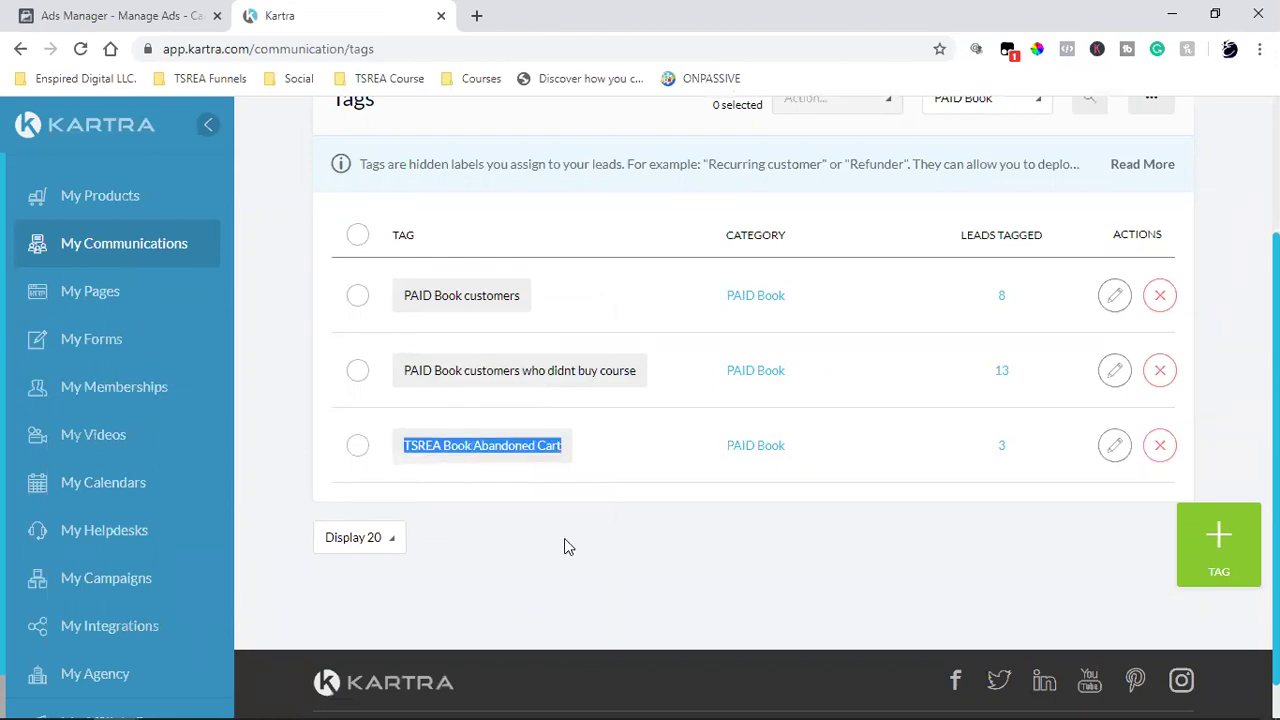
scroll(560, 470, "up", 3)
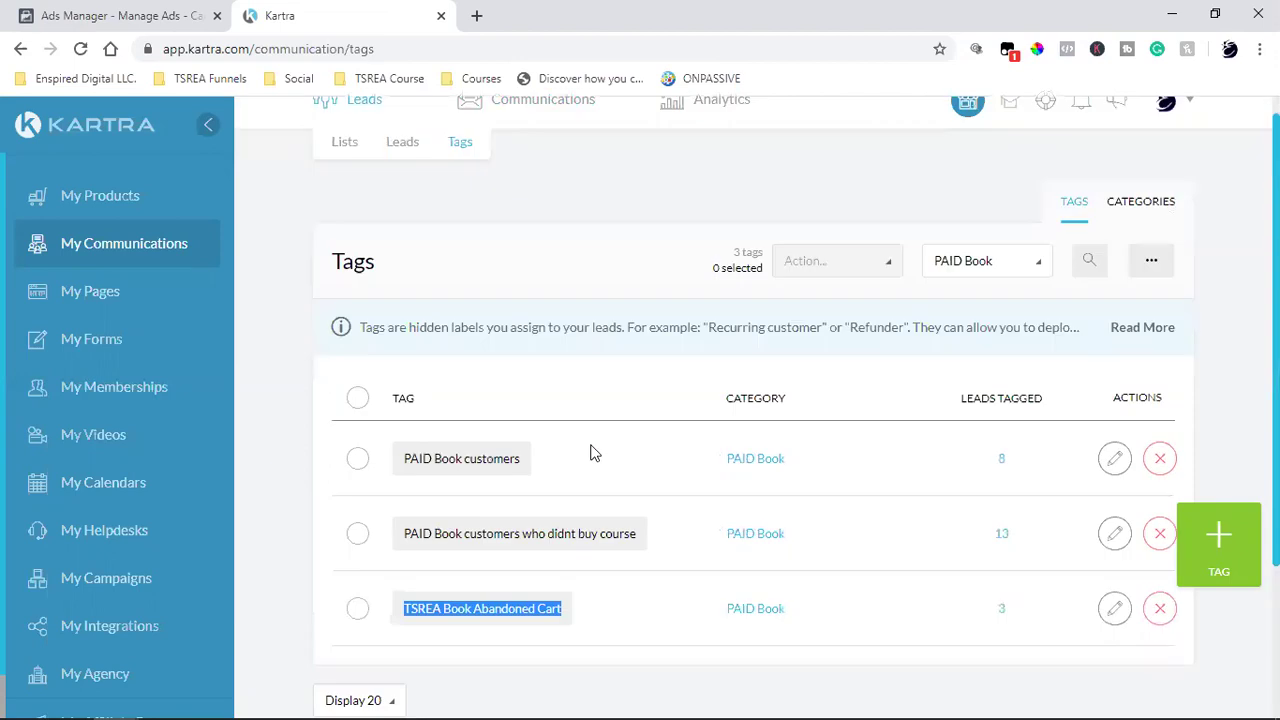
- Switch the tag category filter to TSREA Training Course and examine its webclass, affiliate and student tags
left_click(972, 288)
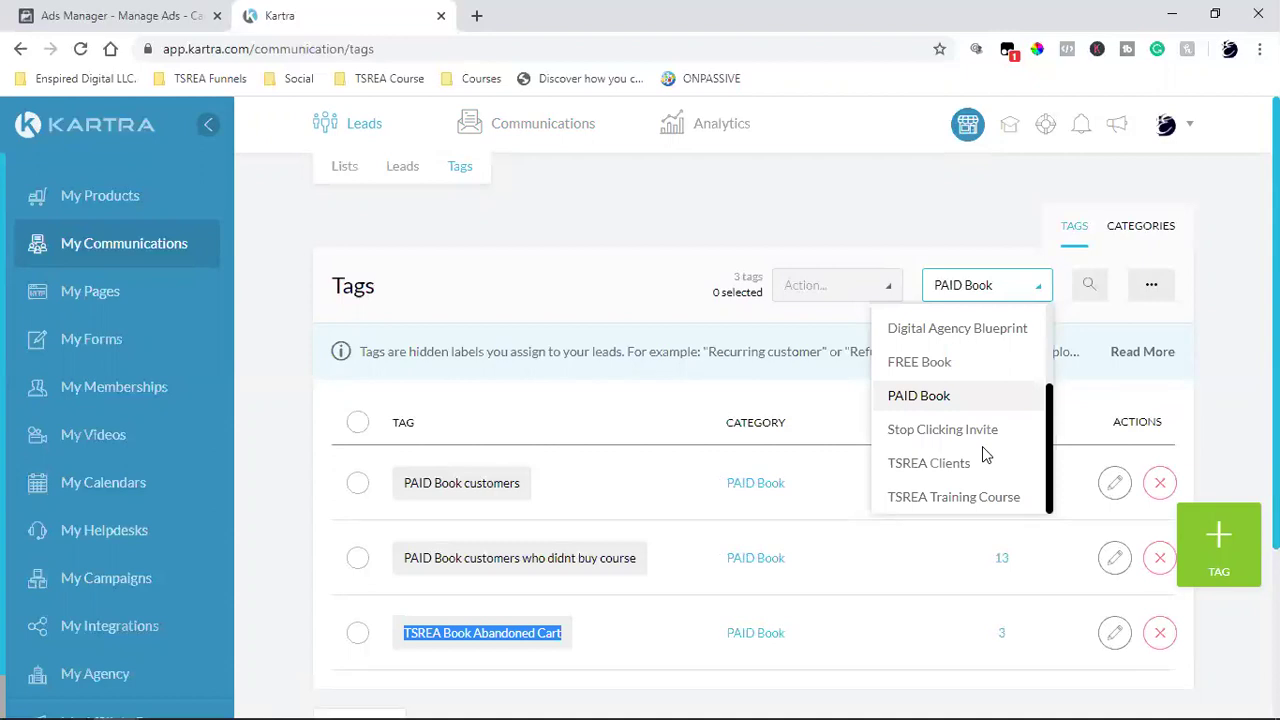
left_click(963, 496)
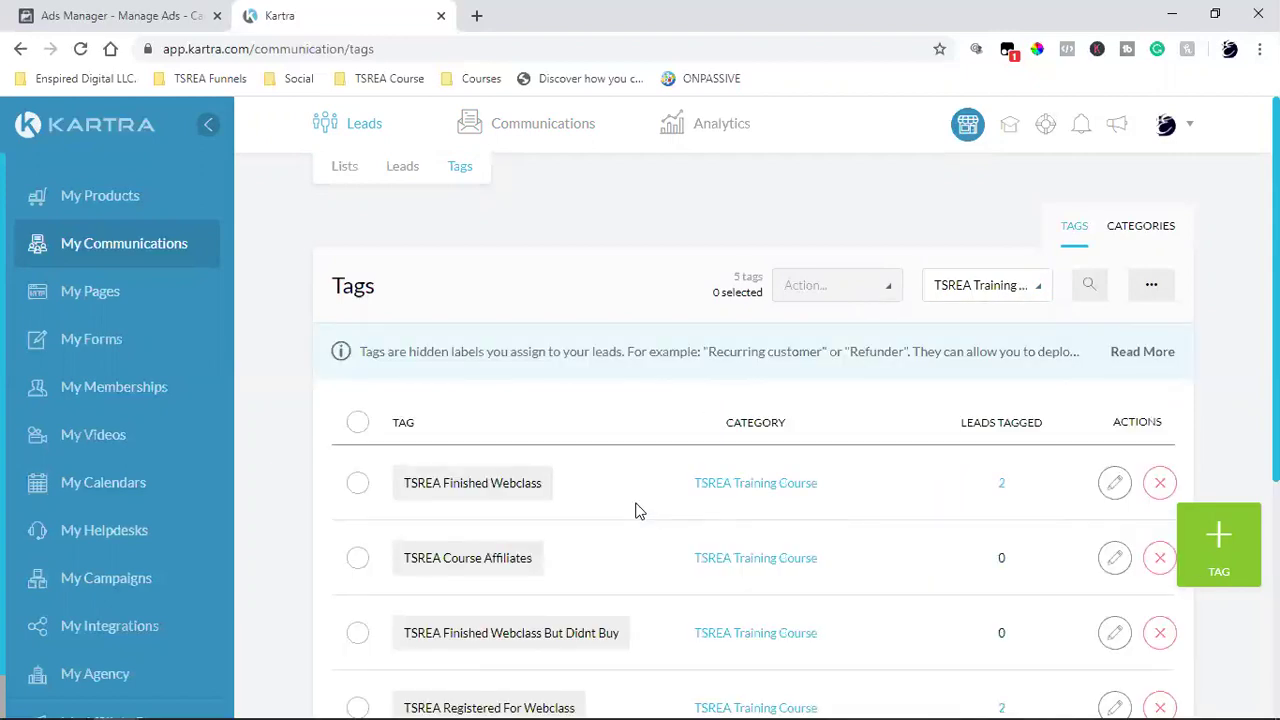
scroll(635, 511, "down", 2)
double_click(465, 298)
left_click(465, 298)
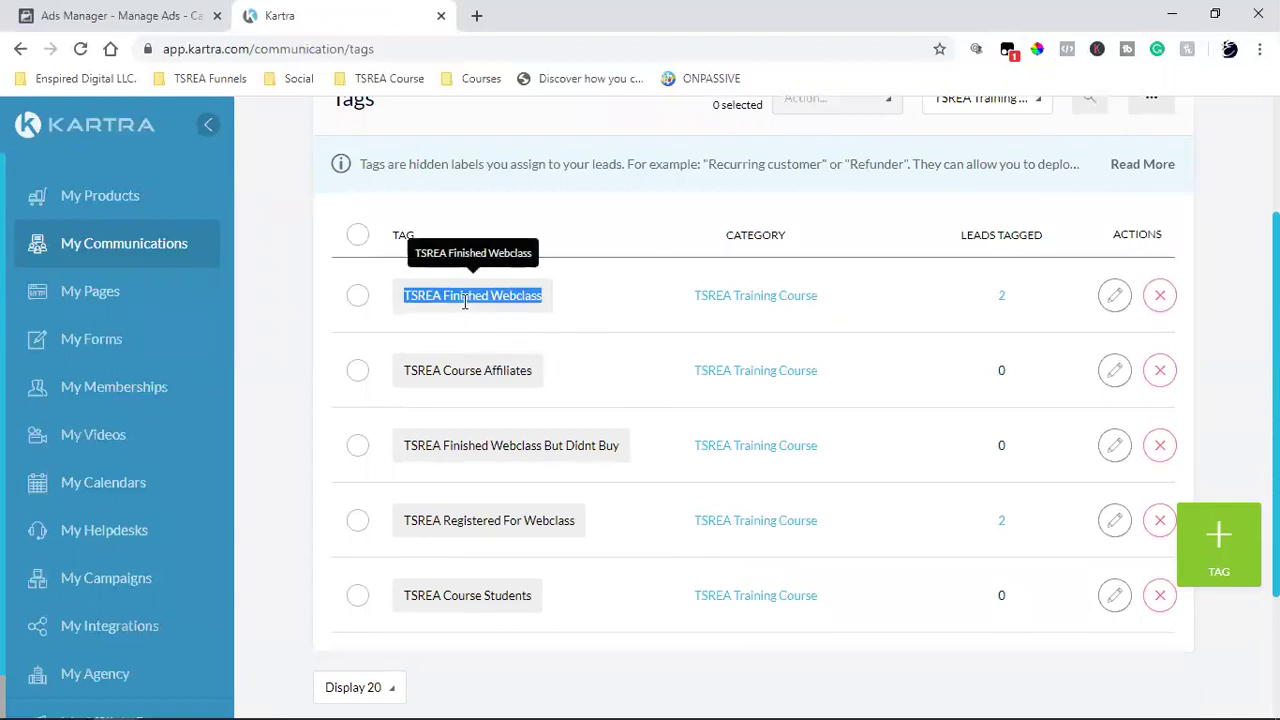
double_click(485, 368)
triple_click(494, 447)
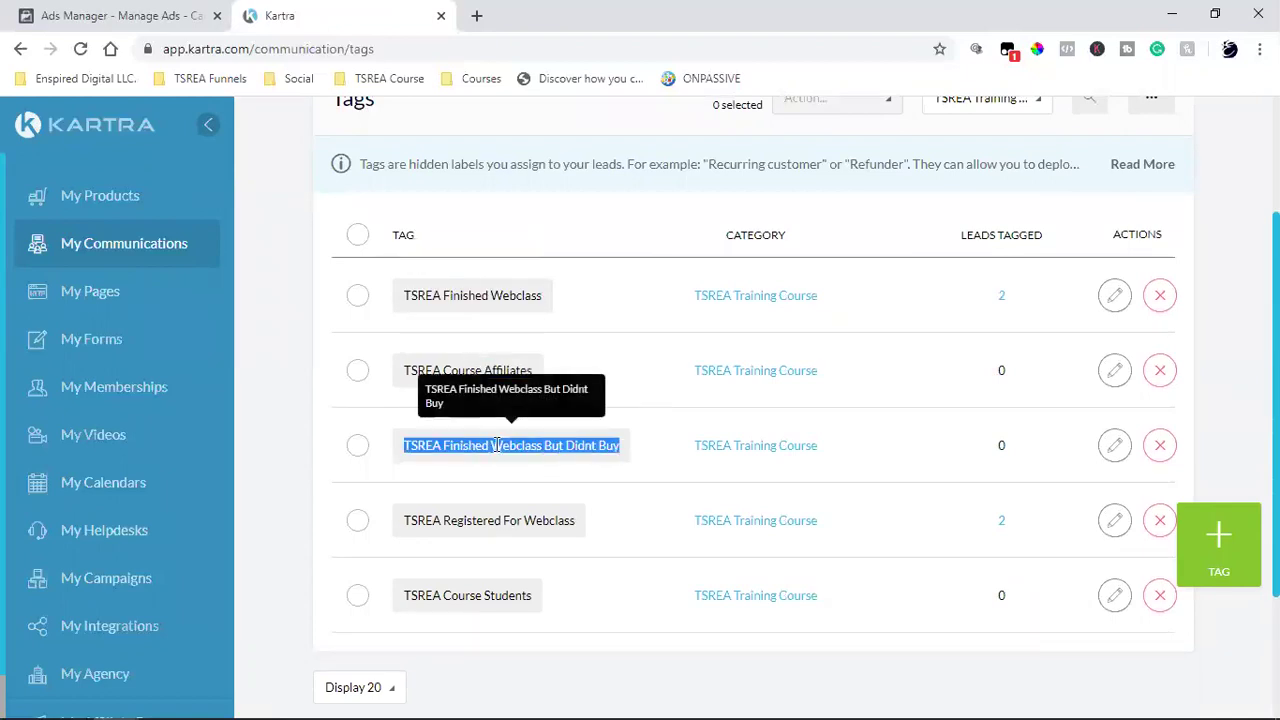
double_click(530, 522)
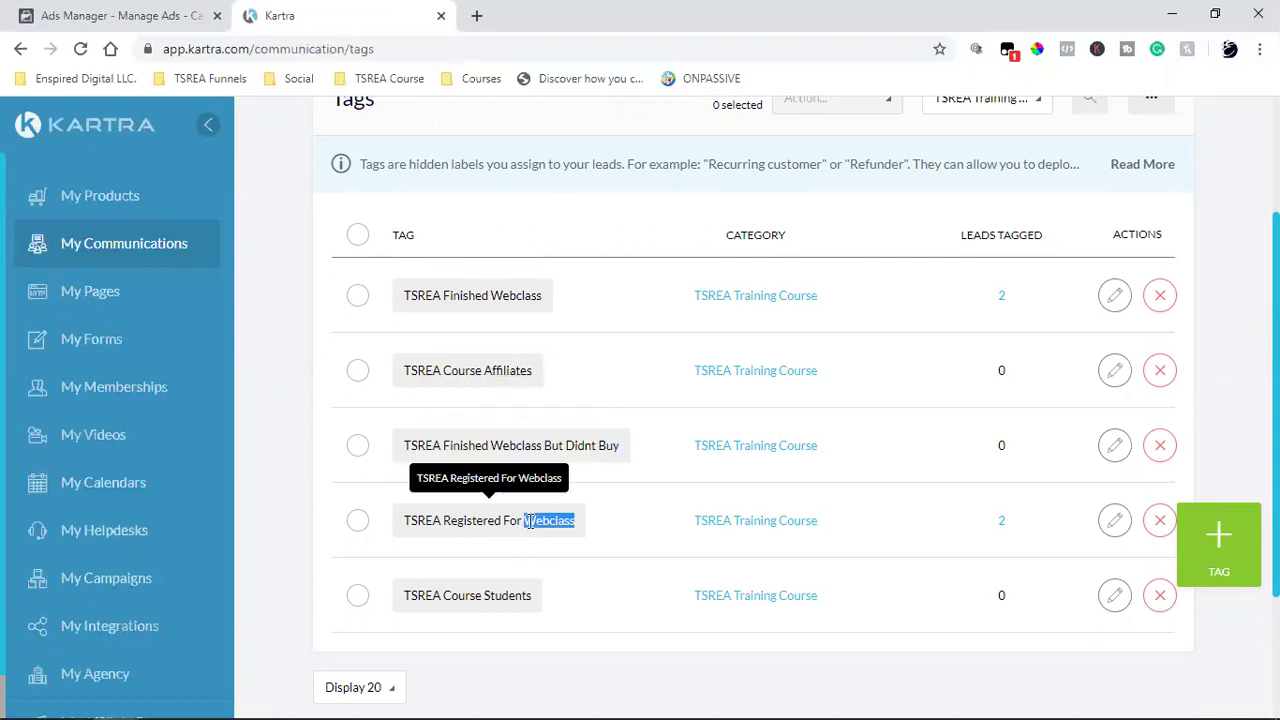
triple_click(480, 600)
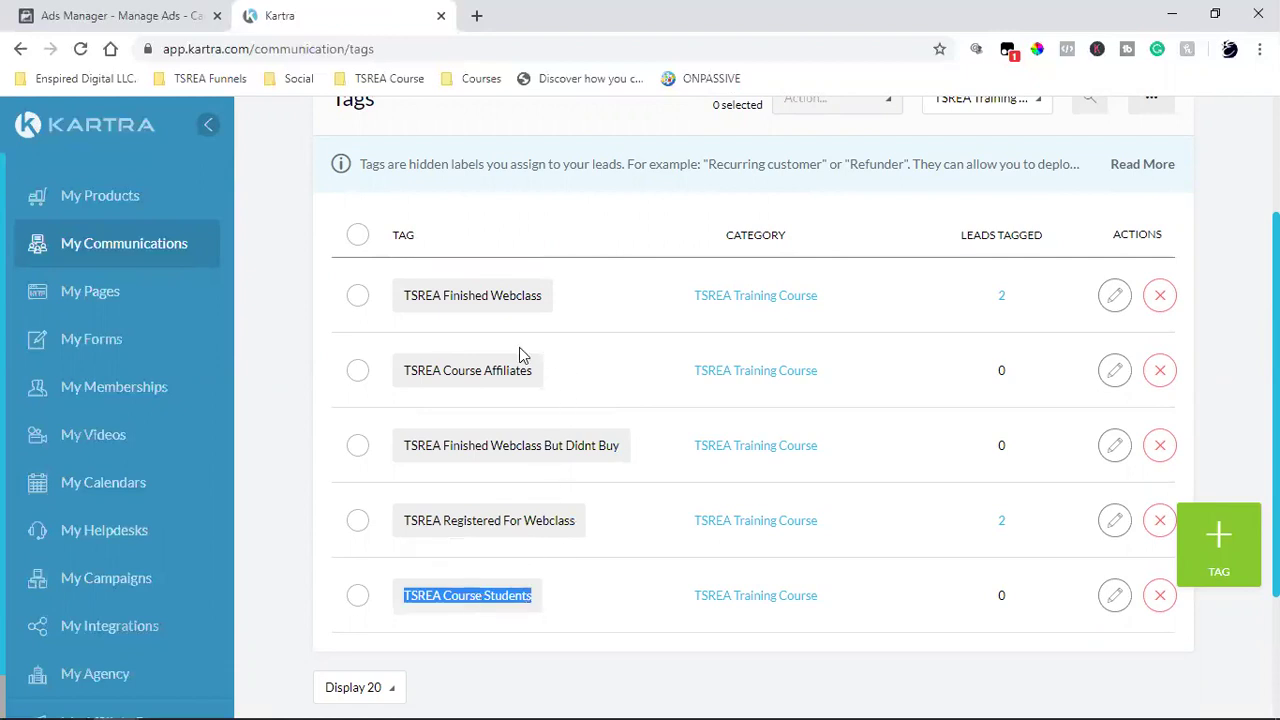
left_click(590, 390)
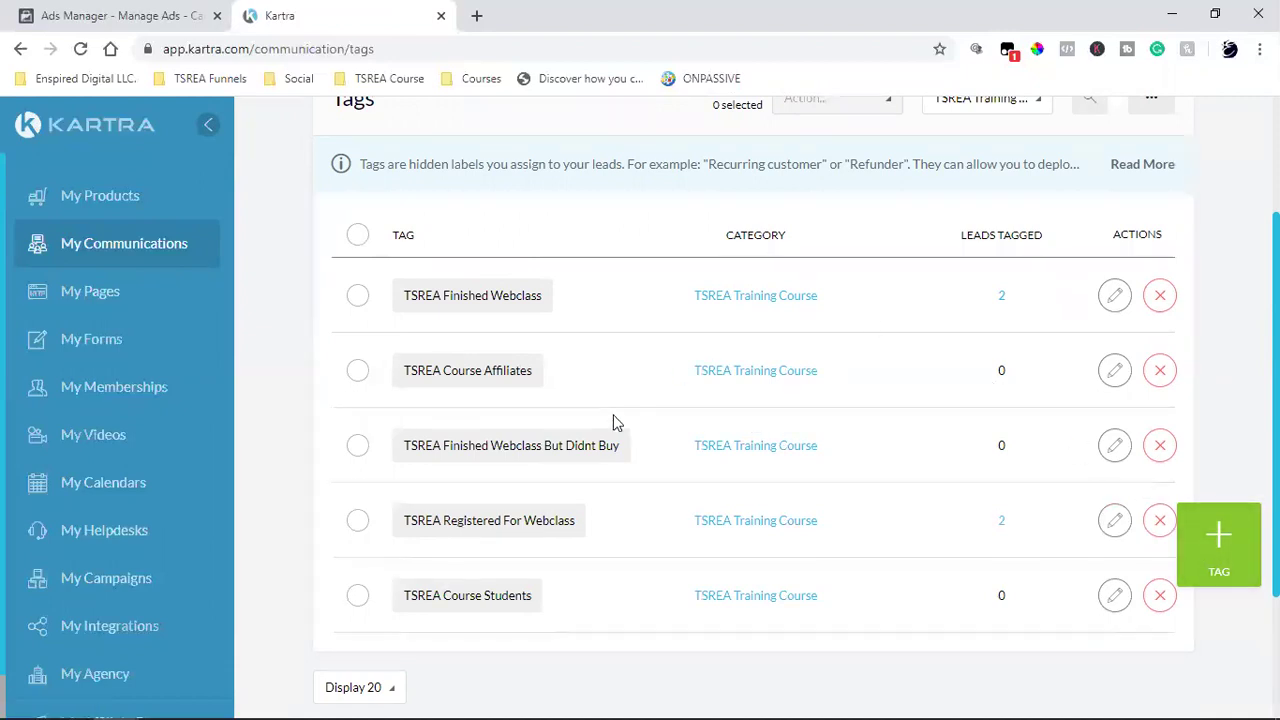
- Leave the lead tags and return to the list of email sequences
scroll(615, 423, "up", 2)
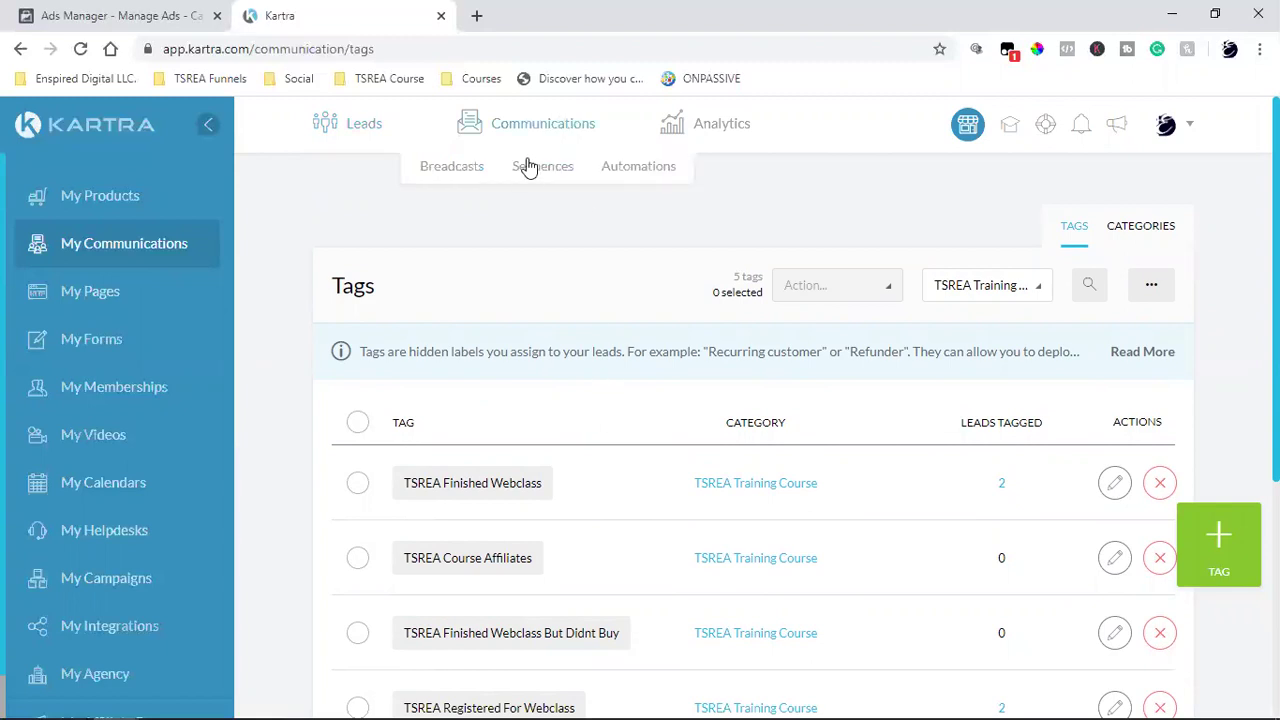
left_click(530, 166)
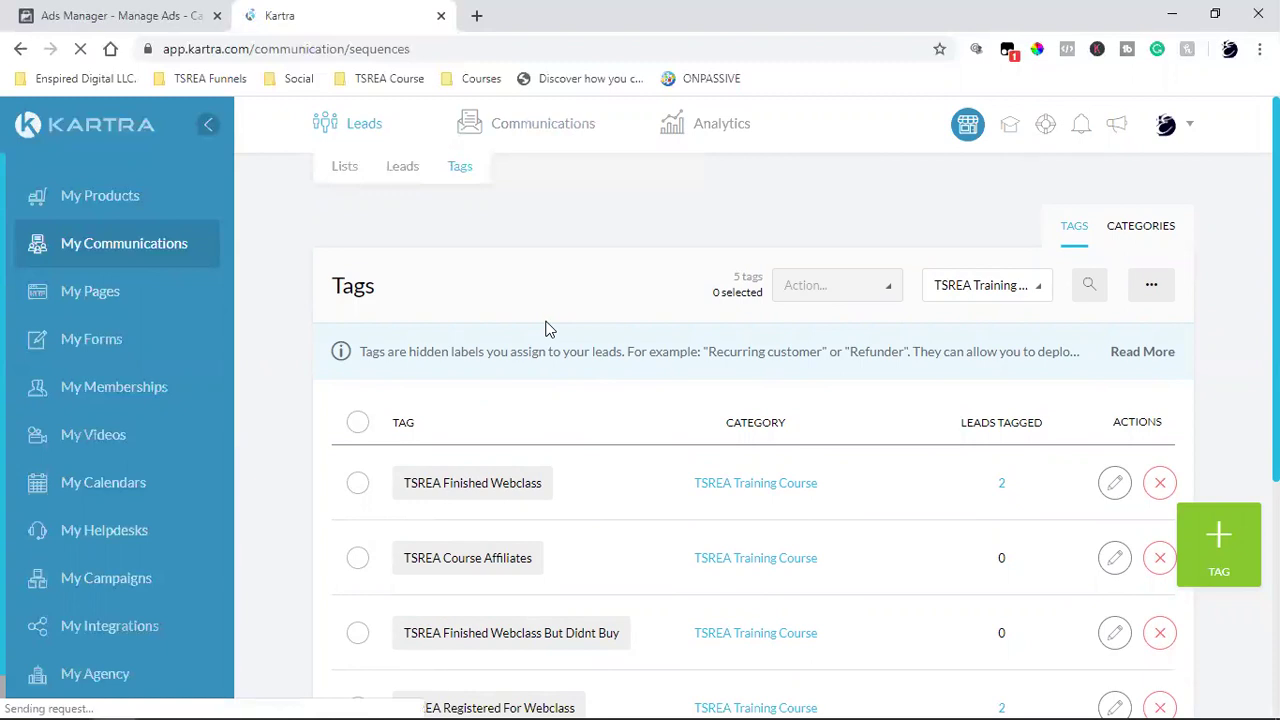